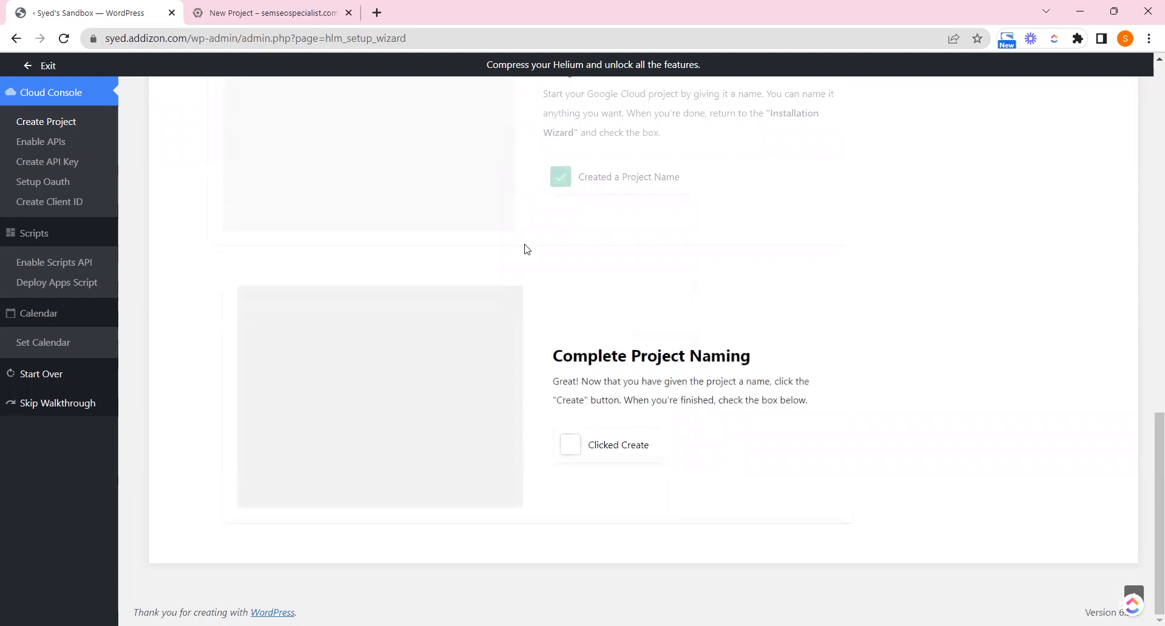
Create the Adizon project and tick Clicked Create in the Helium setup wizard
click(298, 7)
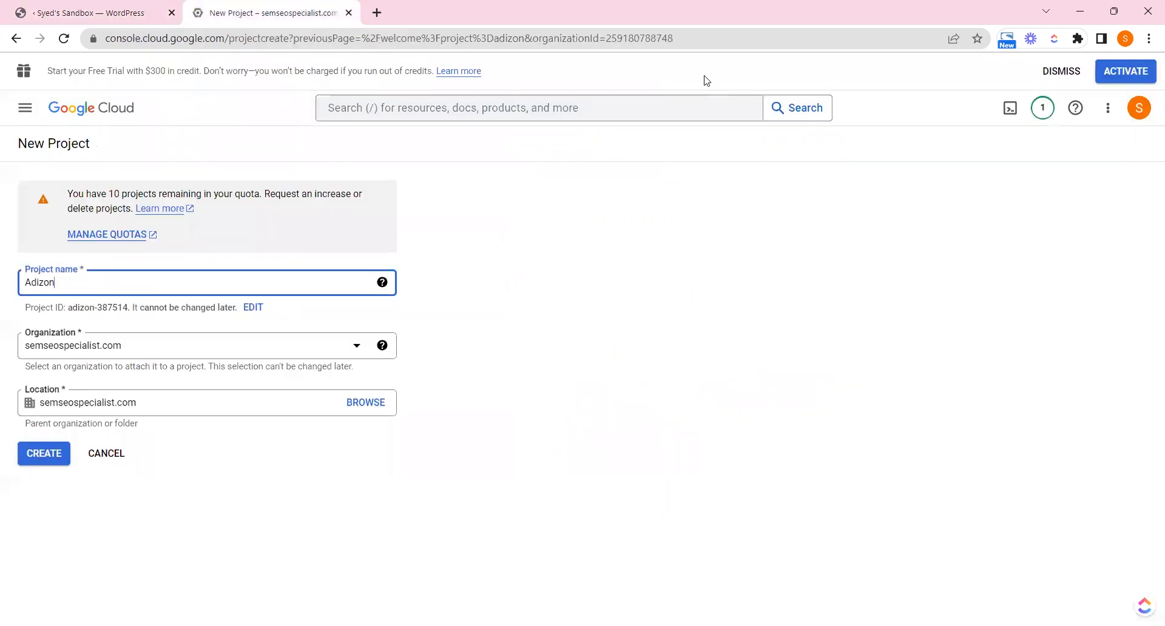
key(ctrl+shift+Tab)
click(574, 448)
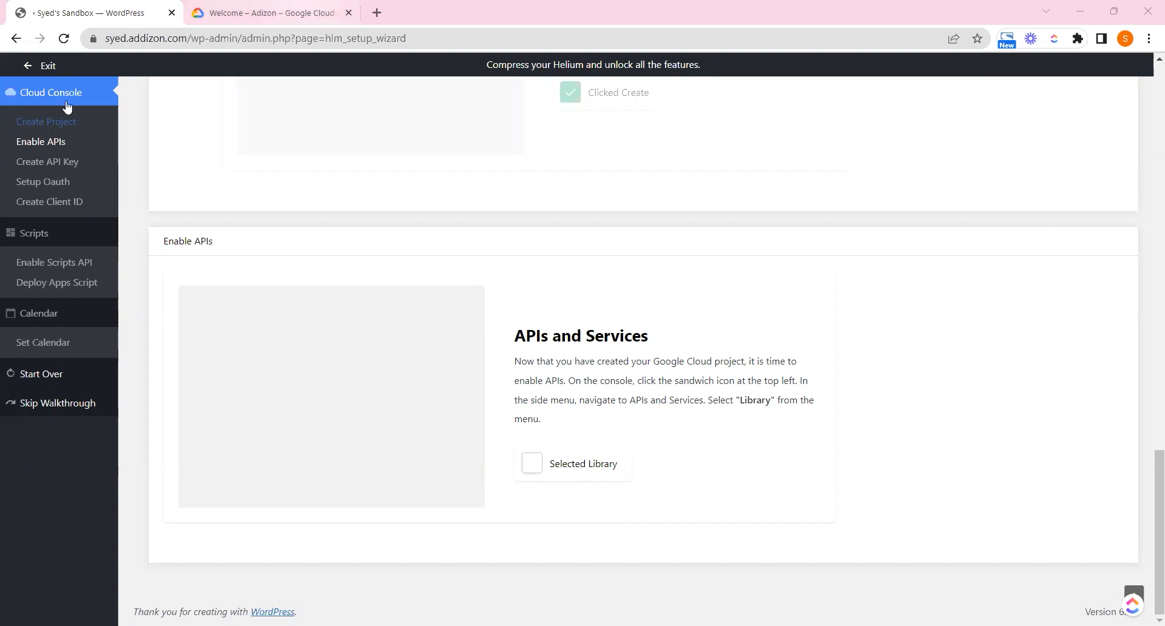
click(297, 12)
Open the API Library and tick Selected Library in the wizard
click(25, 107)
mouse_move(137, 267)
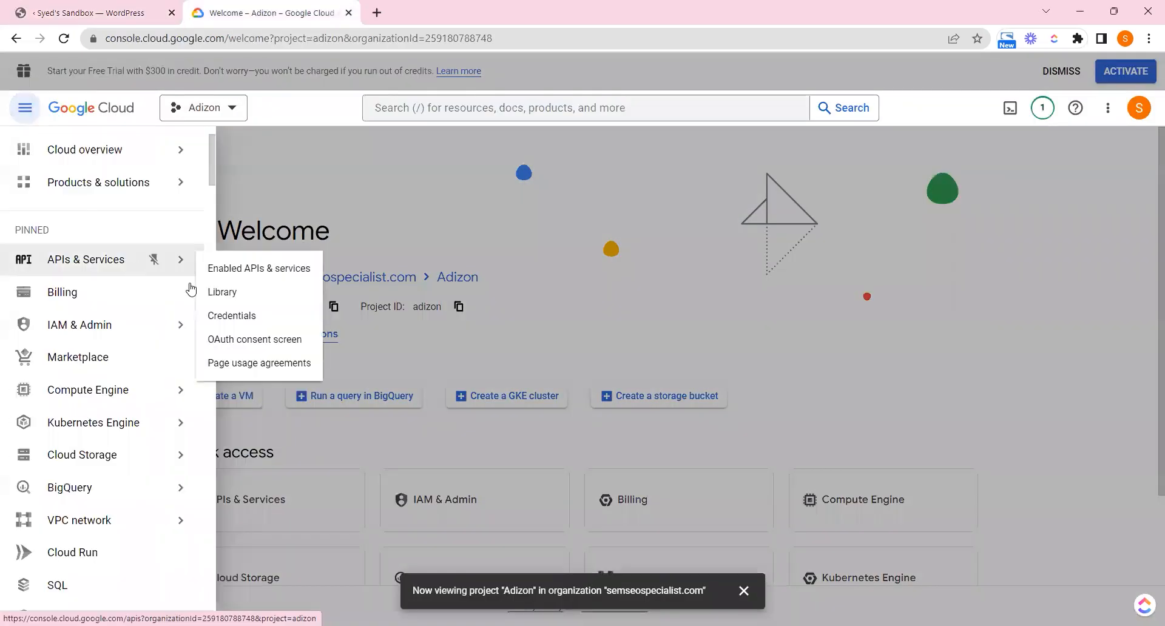
click(240, 304)
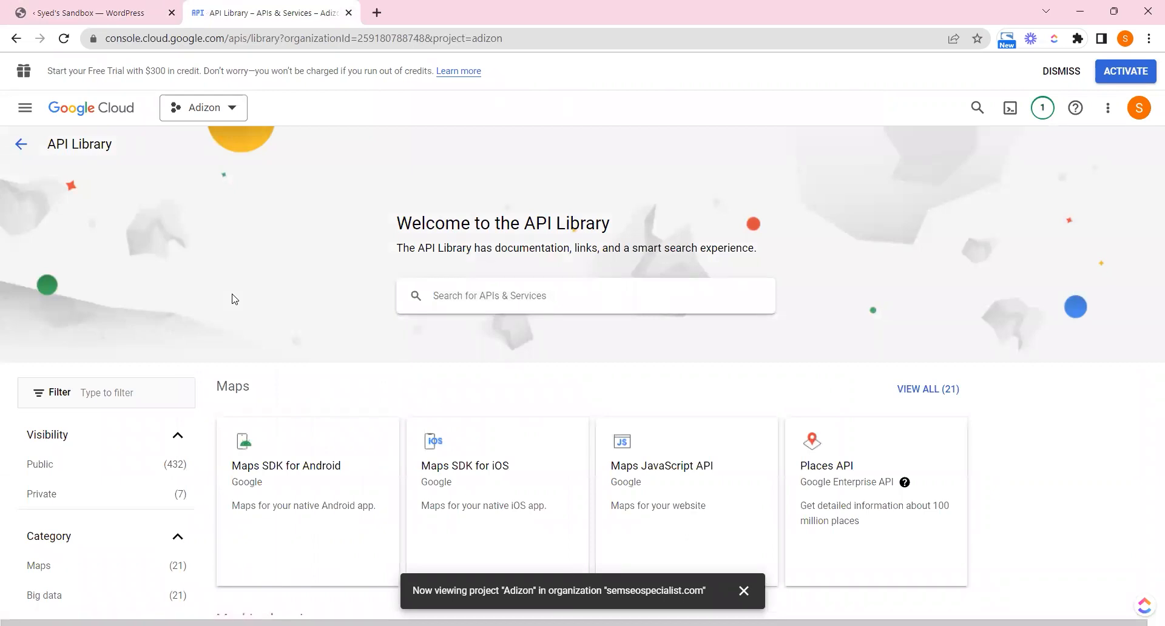
click(94, 7)
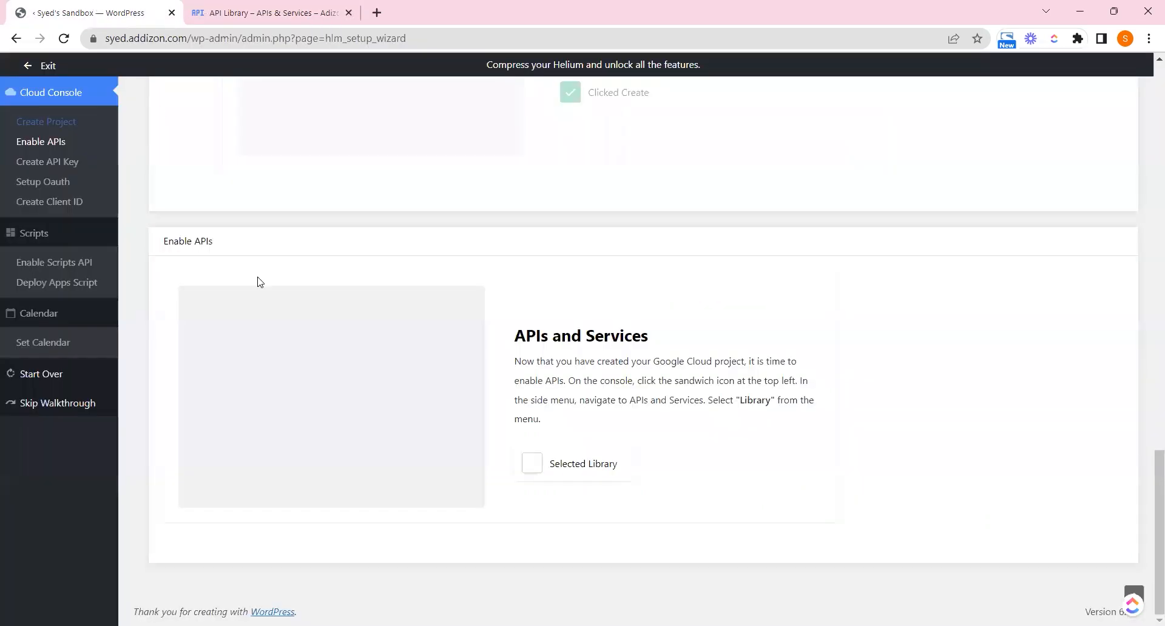
click(591, 457)
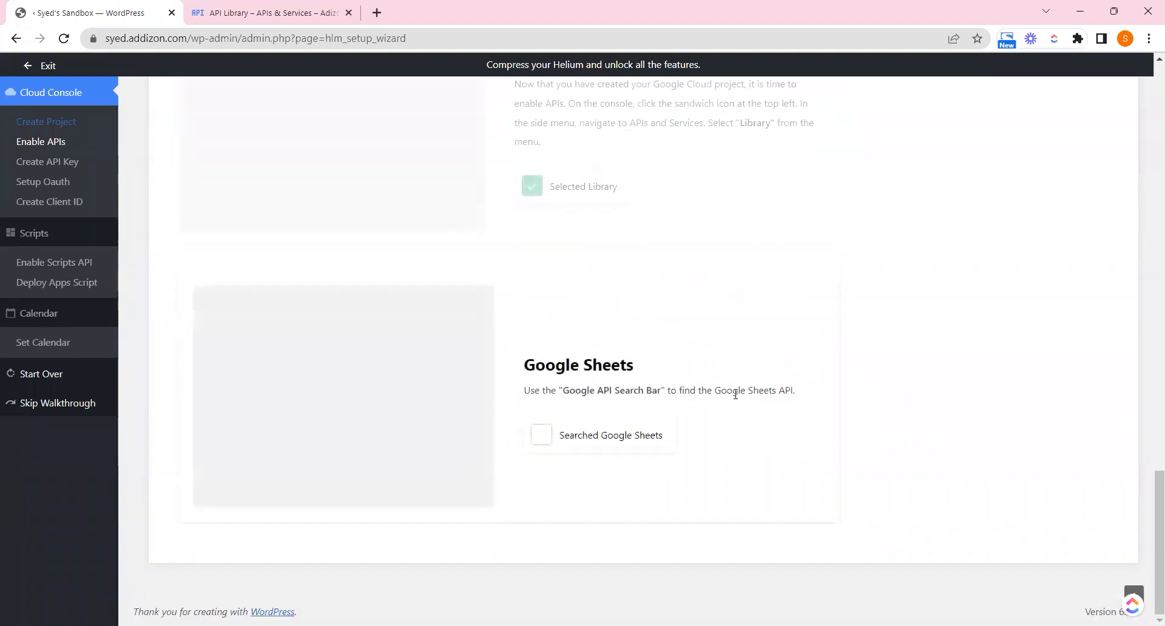
Search the API Library for Google Sheets API and tick Searched Google Sheets
drag(713, 390, 785, 394)
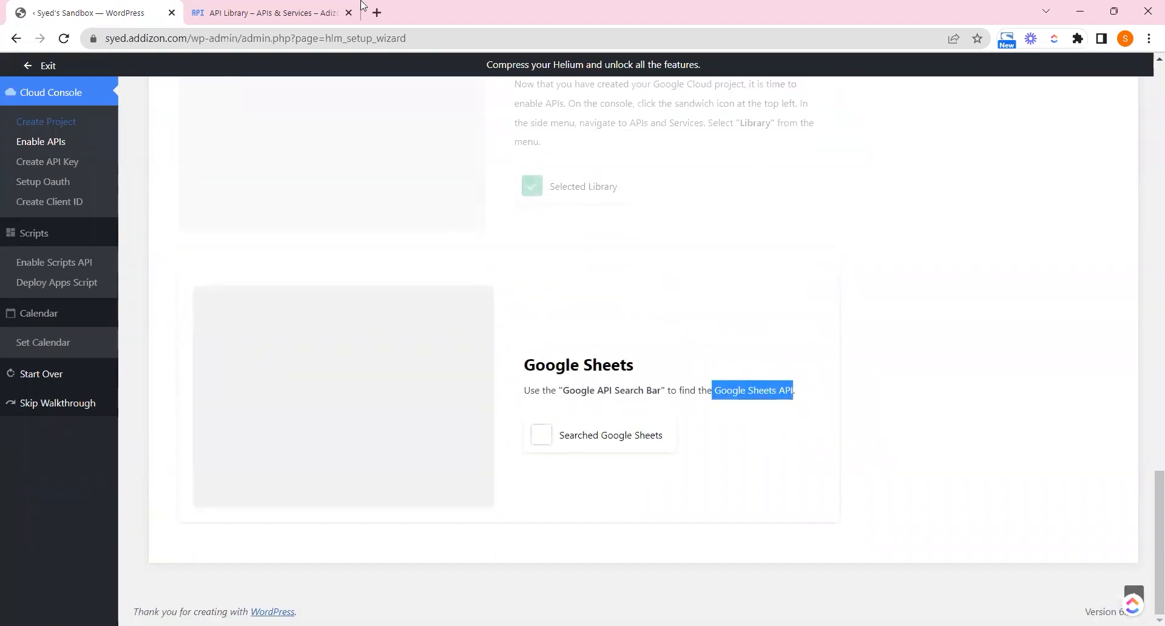
click(225, 5)
click(481, 292)
text(Google Sheets API)
key(Return)
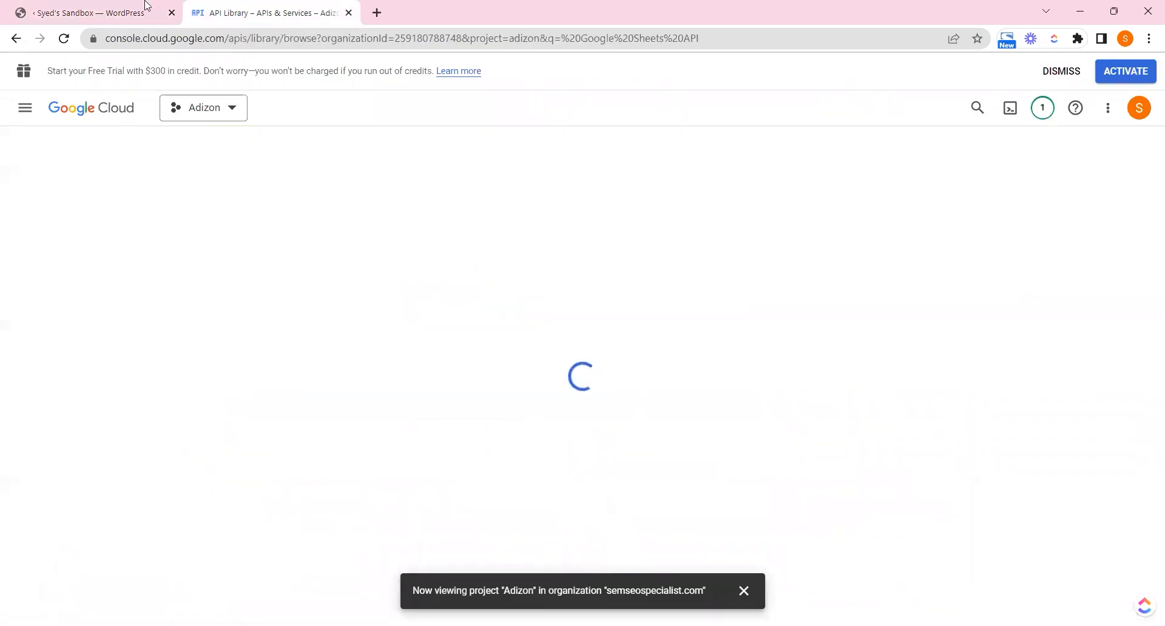
key(ctrl+shift+Tab)
click(551, 438)
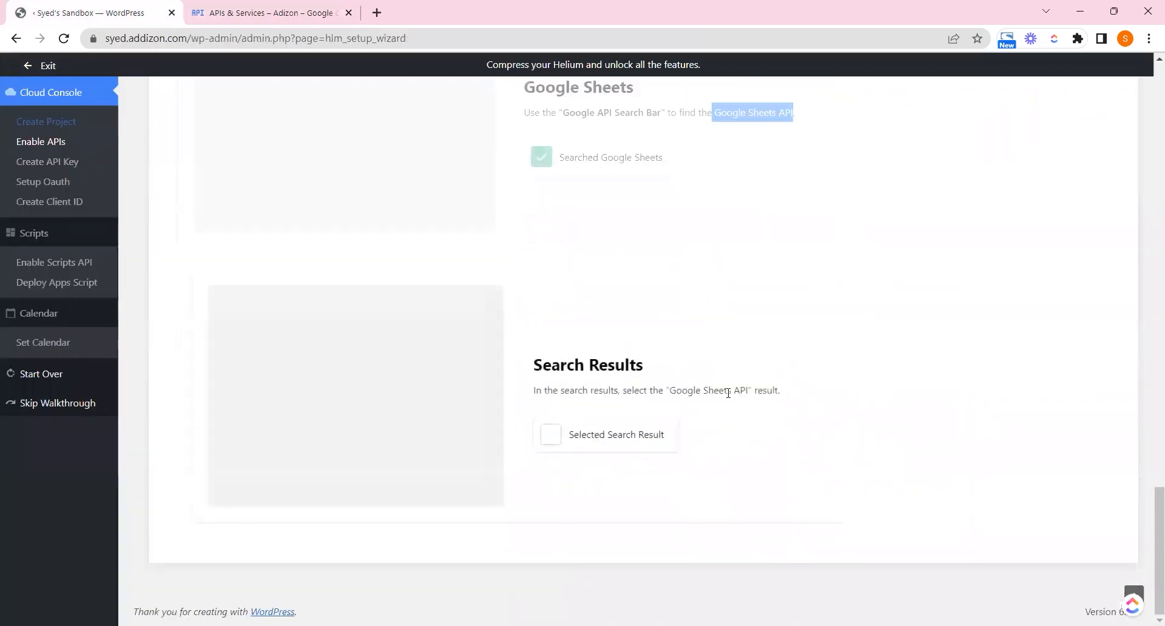
Open the Google Sheets API result, tick Selected Search Result, and enable the API
click(285, 5)
click(333, 304)
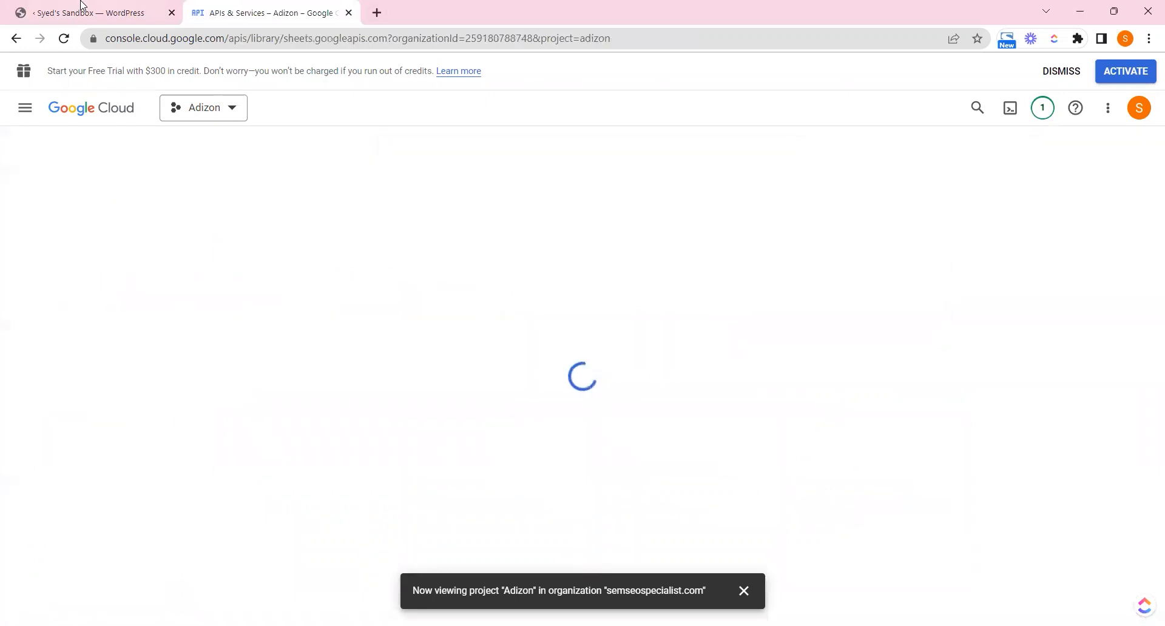
click(84, 8)
click(568, 438)
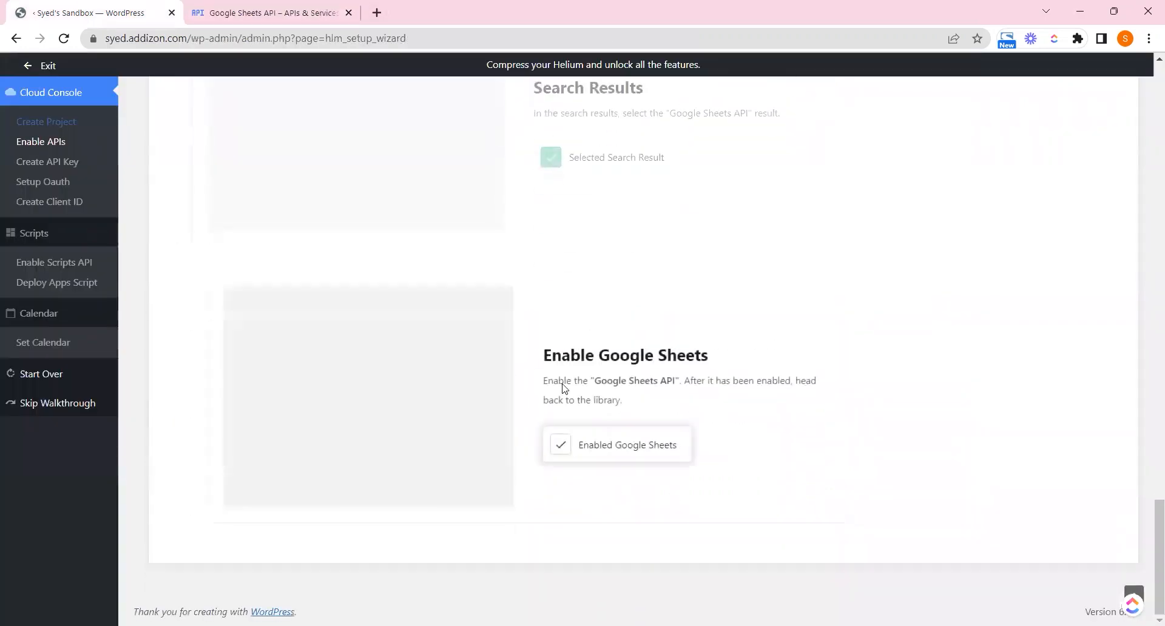
drag(548, 380, 683, 380)
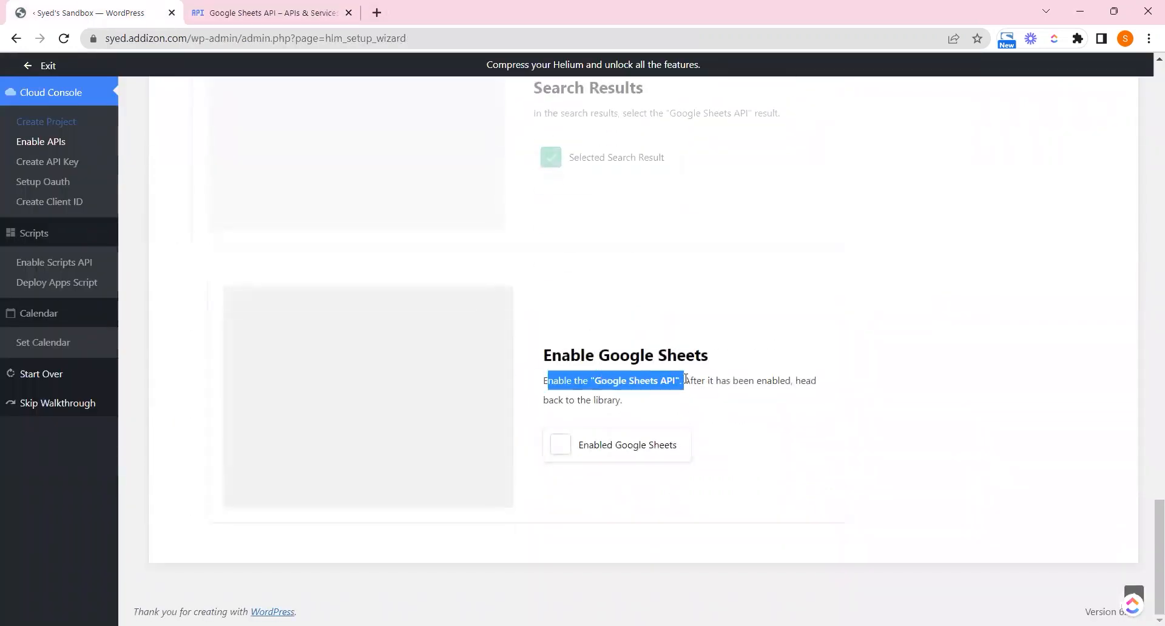
click(297, 11)
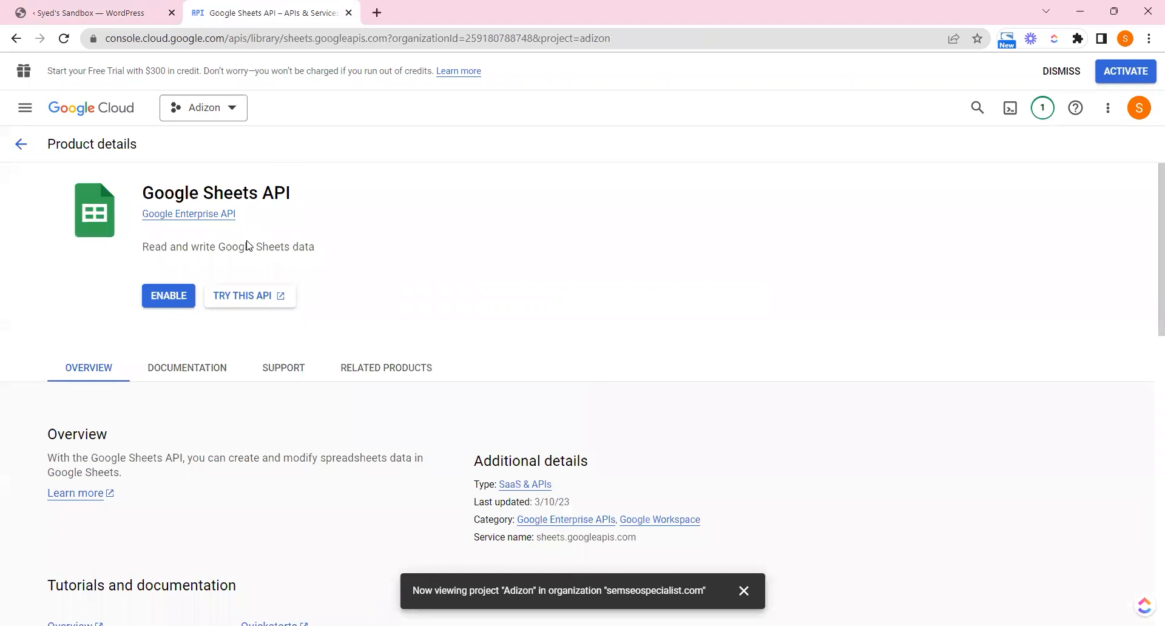
click(158, 302)
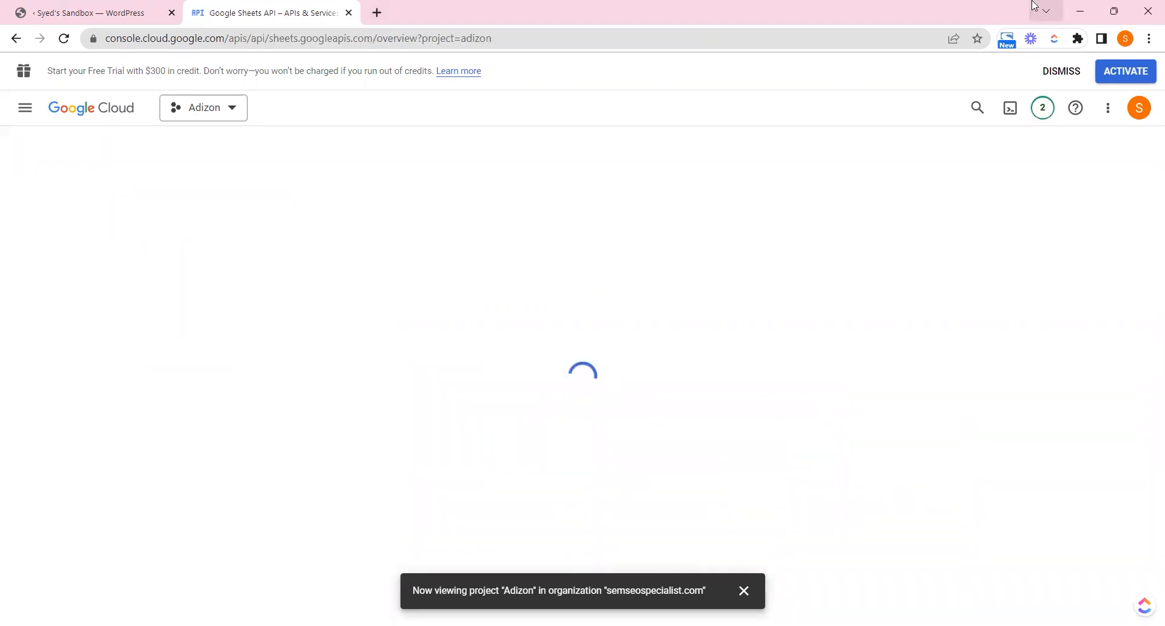
Tick Enabled Google Sheets in the wizard and return to the APIs & Services dashboard
click(137, 6)
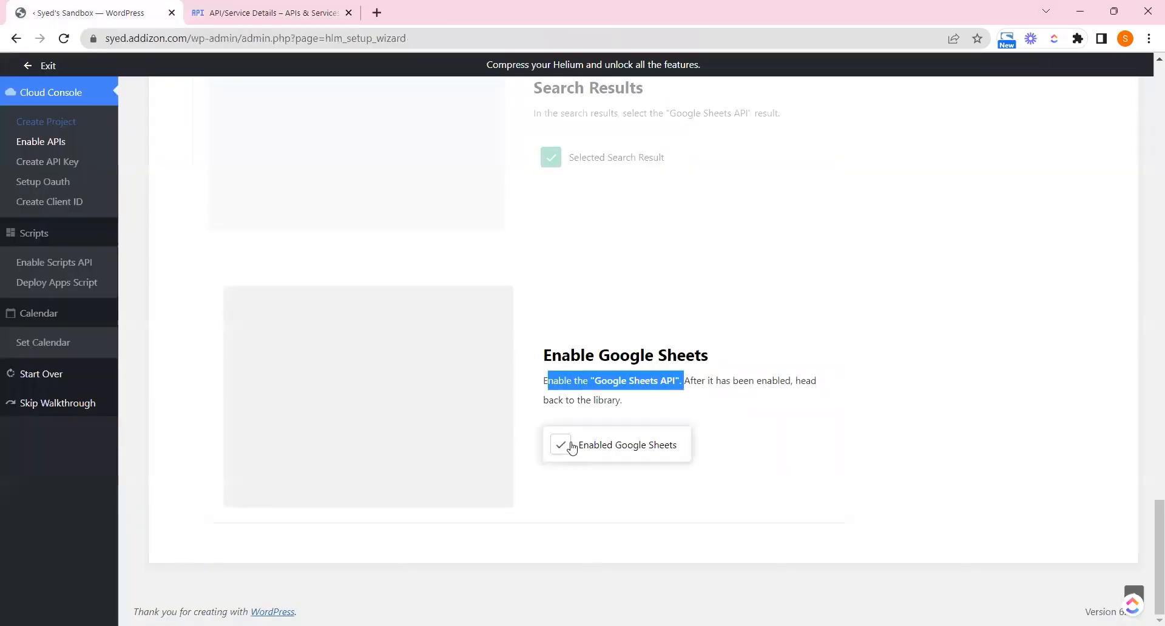
scroll(607, 394, down, 5)
drag(654, 380, 701, 381)
key(ctrl+c)
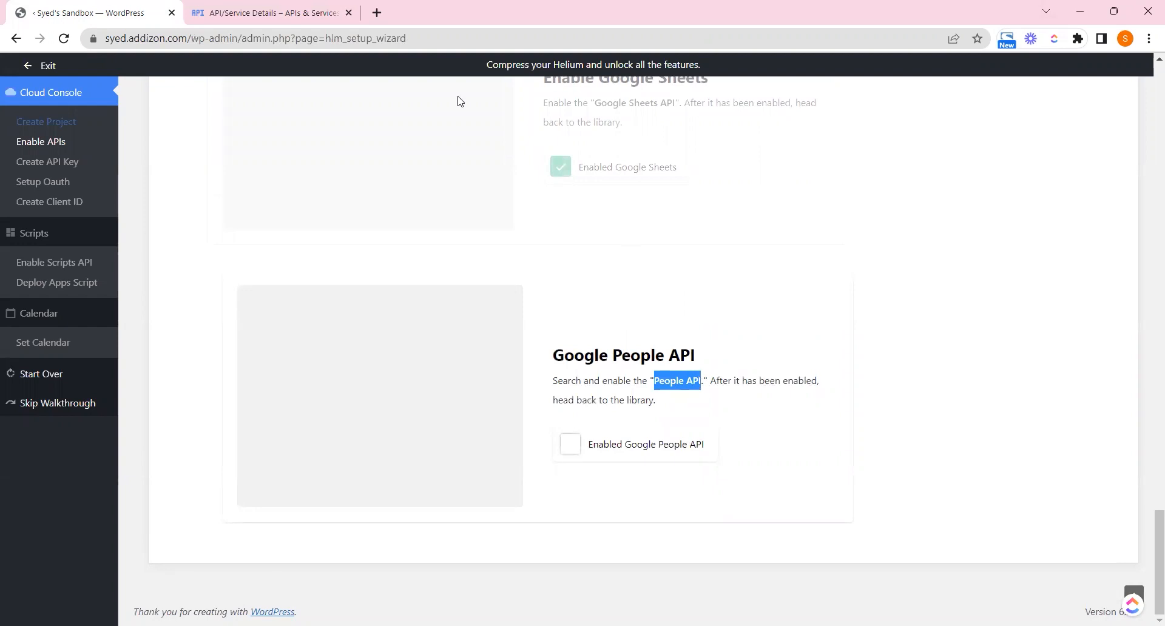
click(267, 12)
click(204, 147)
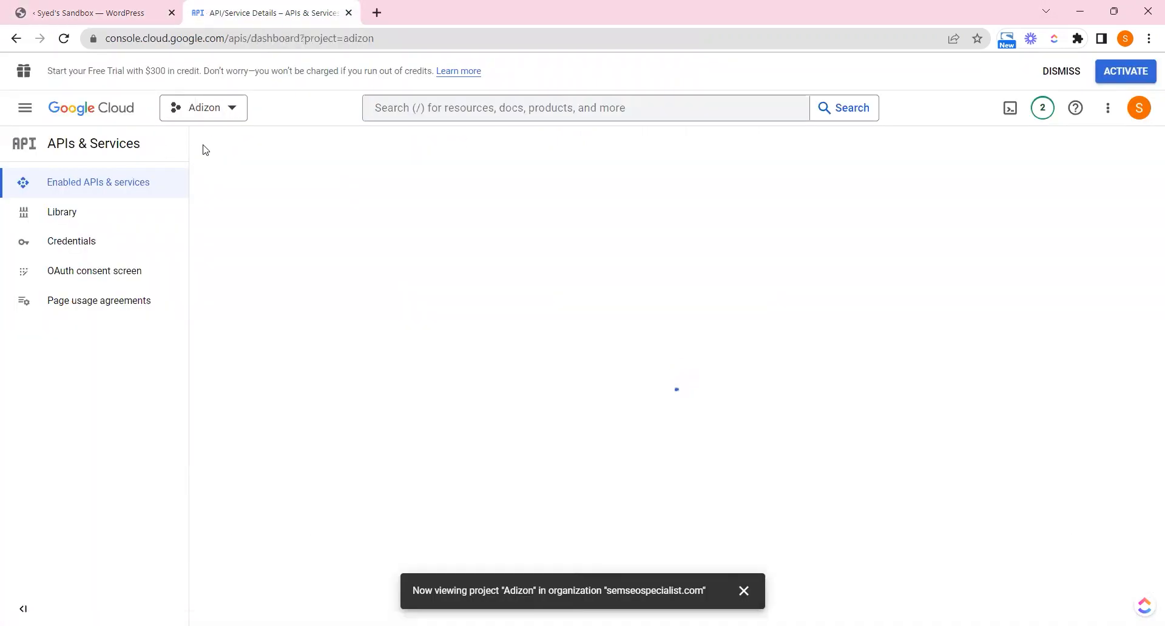
Search the API Library for People API and enable the Google People API
click(25, 107)
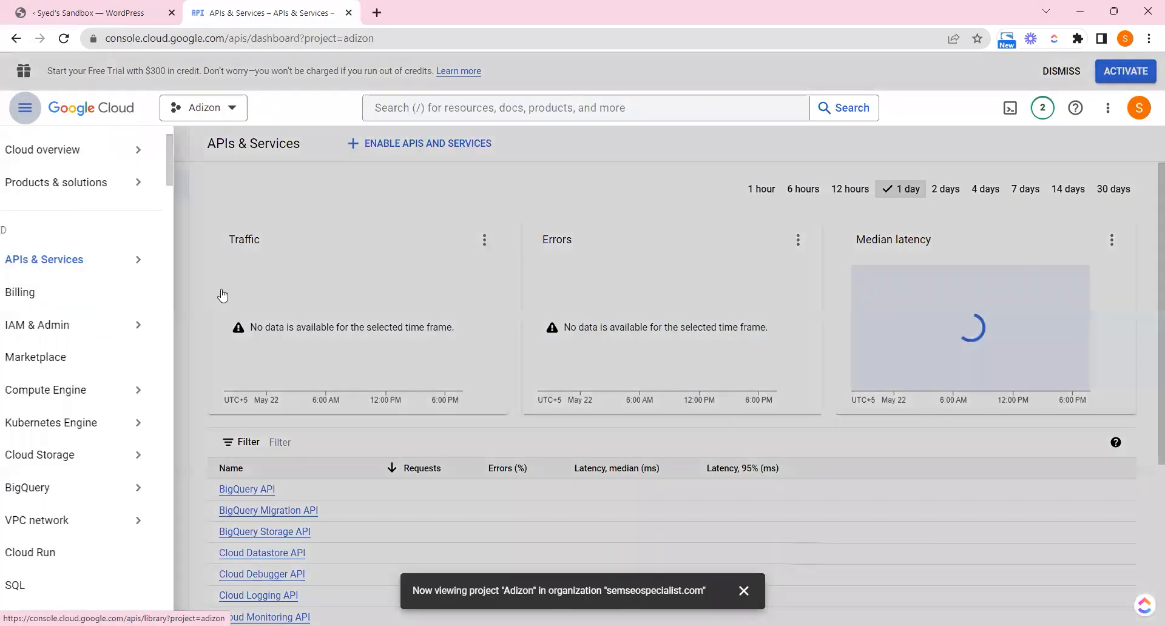
click(223, 296)
click(471, 295)
key(ctrl+v)
key(Return)
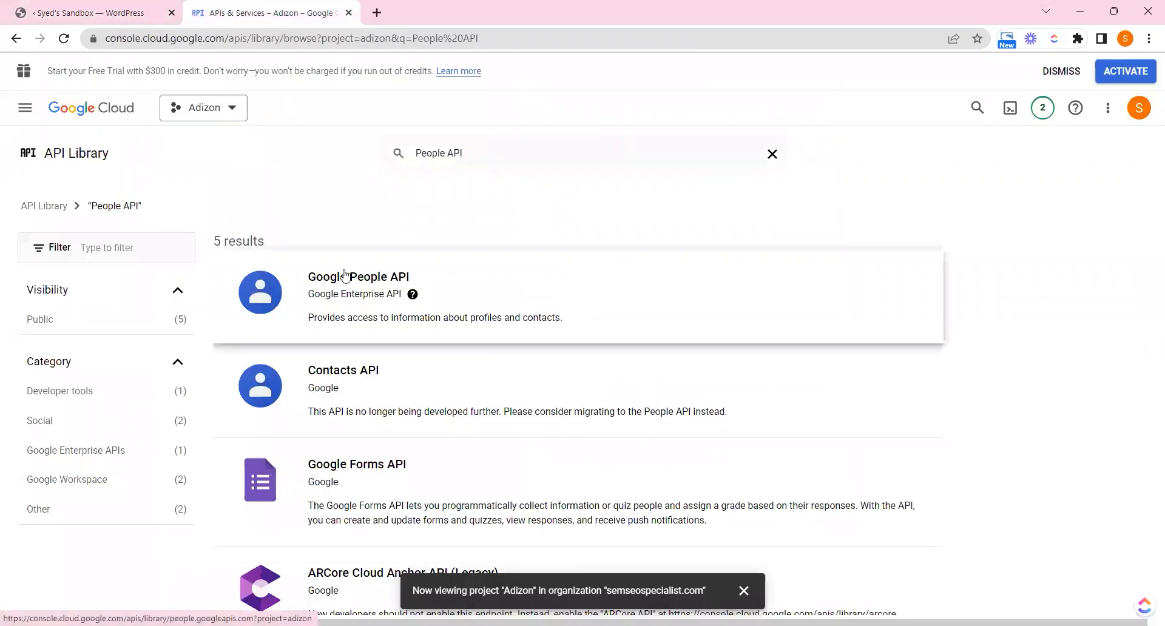
click(350, 271)
click(173, 297)
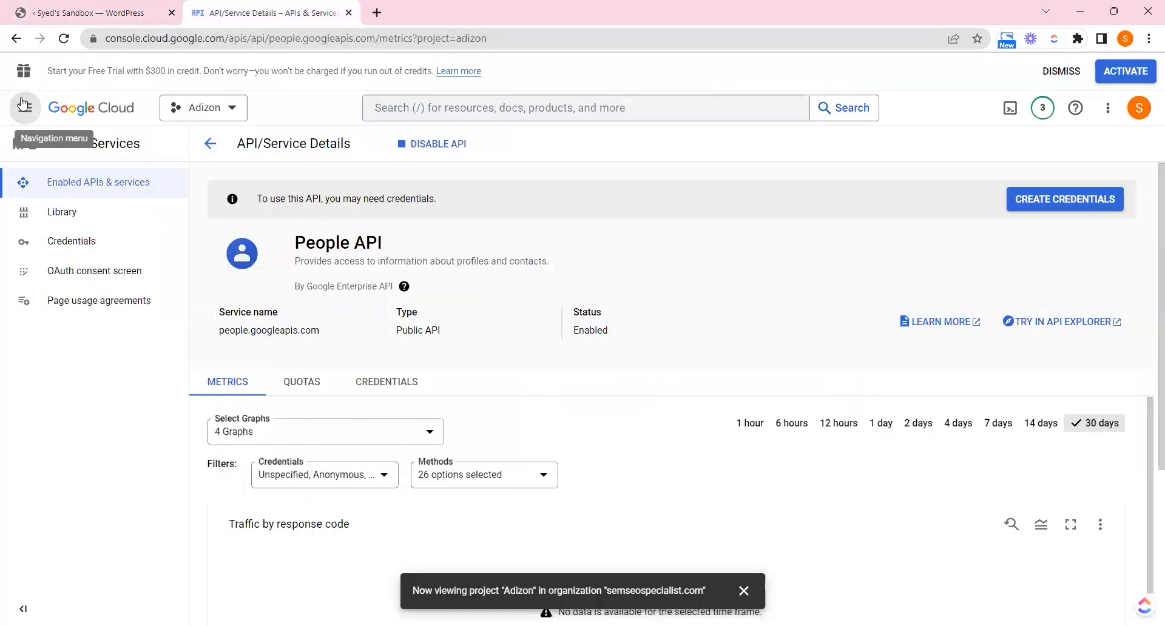
Tick Enabled Google People API and copy the Apps Script API name from the wizard
click(22, 103)
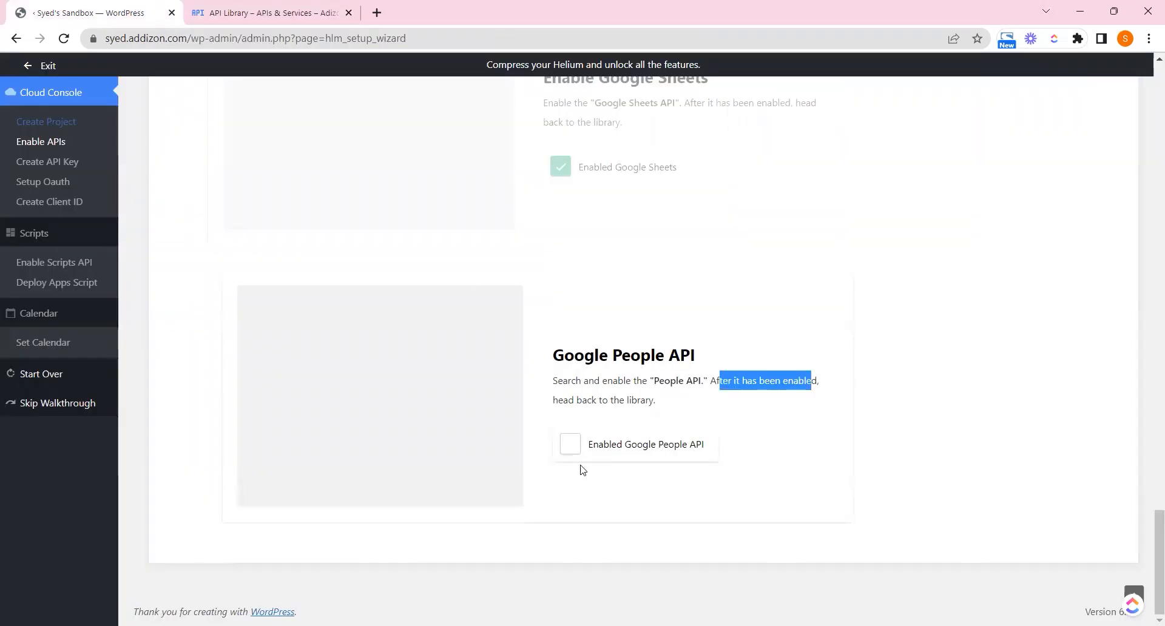
click(576, 443)
drag(663, 381, 732, 381)
right_click(733, 383)
click(744, 387)
Search the library for Apps Script API and enable it for Adizon
click(339, 13)
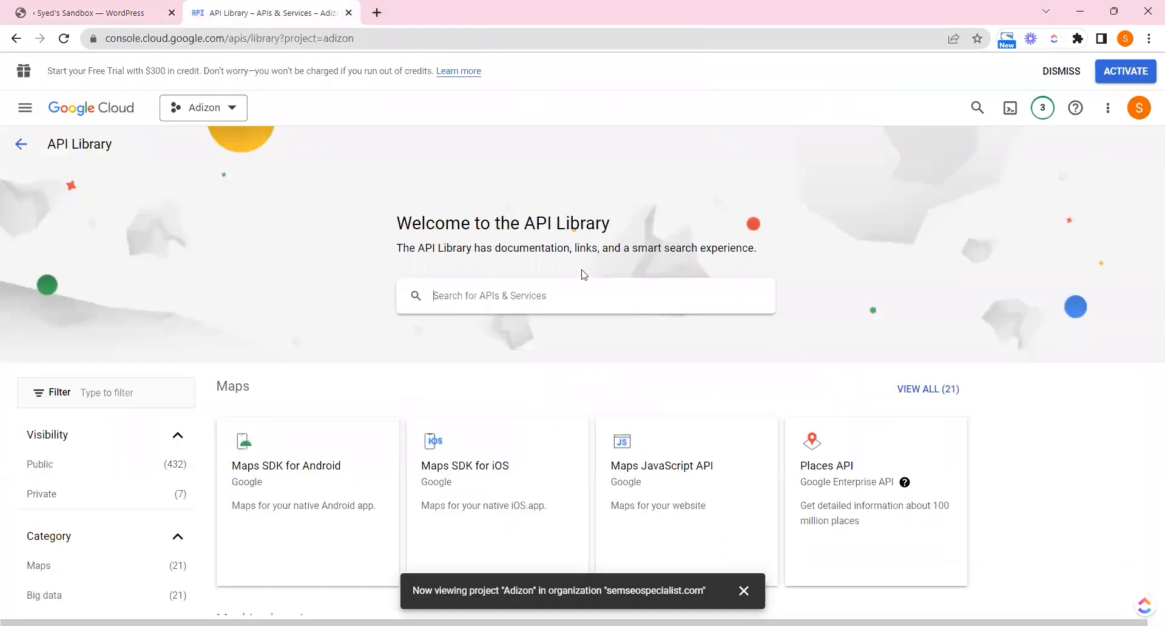
click(586, 295)
key(ctrl+v)
key(Return)
click(586, 300)
click(176, 300)
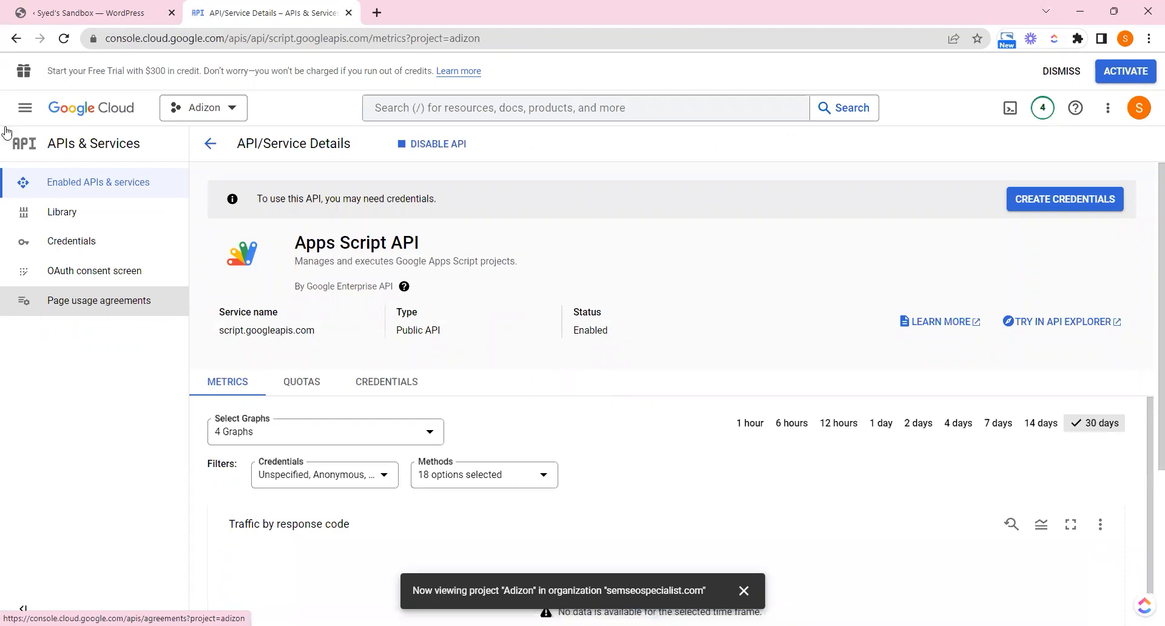
click(25, 107)
Open the API Library and tick Enabled Apps Script API in the wizard
mouse_move(118, 256)
click(210, 292)
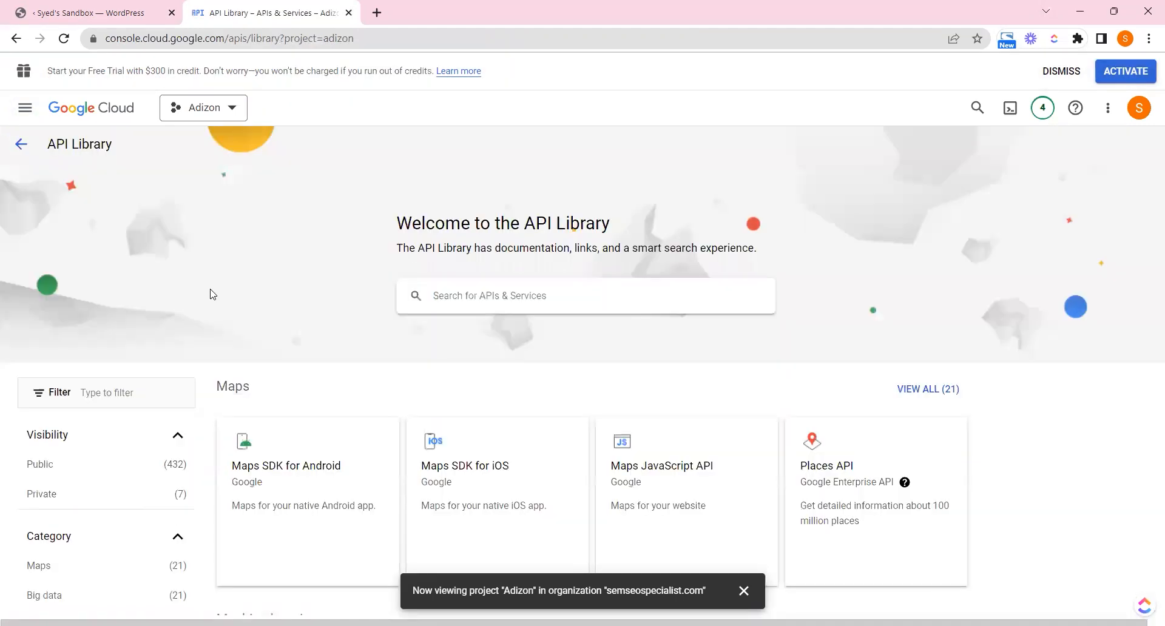
click(91, 12)
click(583, 448)
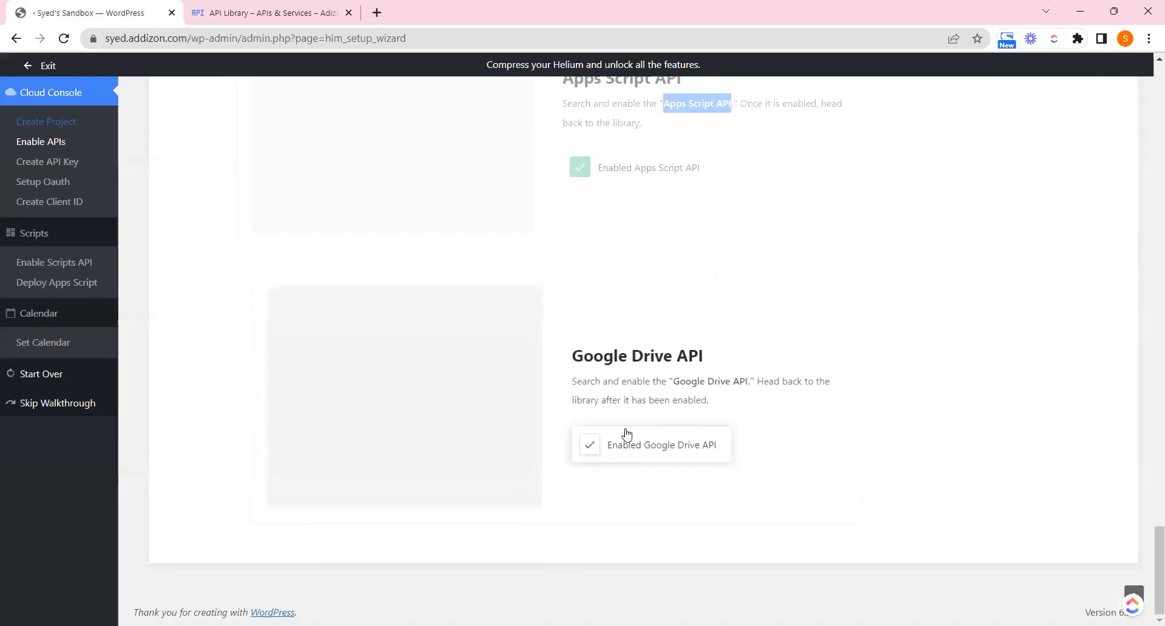
Search the library for Google Drive API, open it, and tick its wizard step
drag(672, 381, 747, 381)
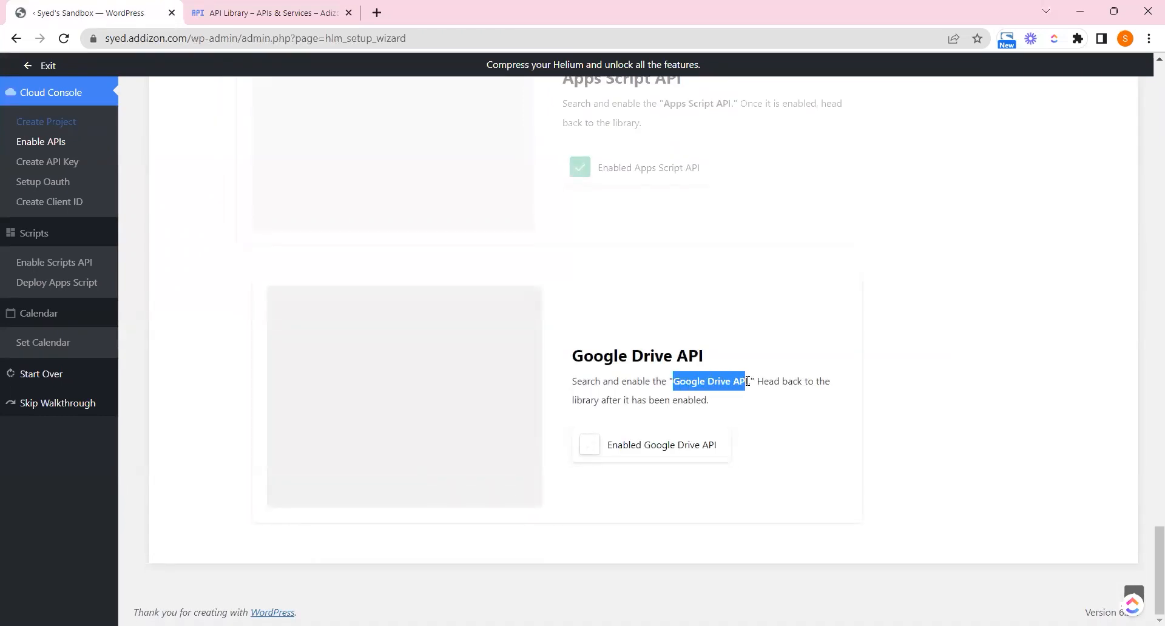
key(ctrl+c)
click(316, 13)
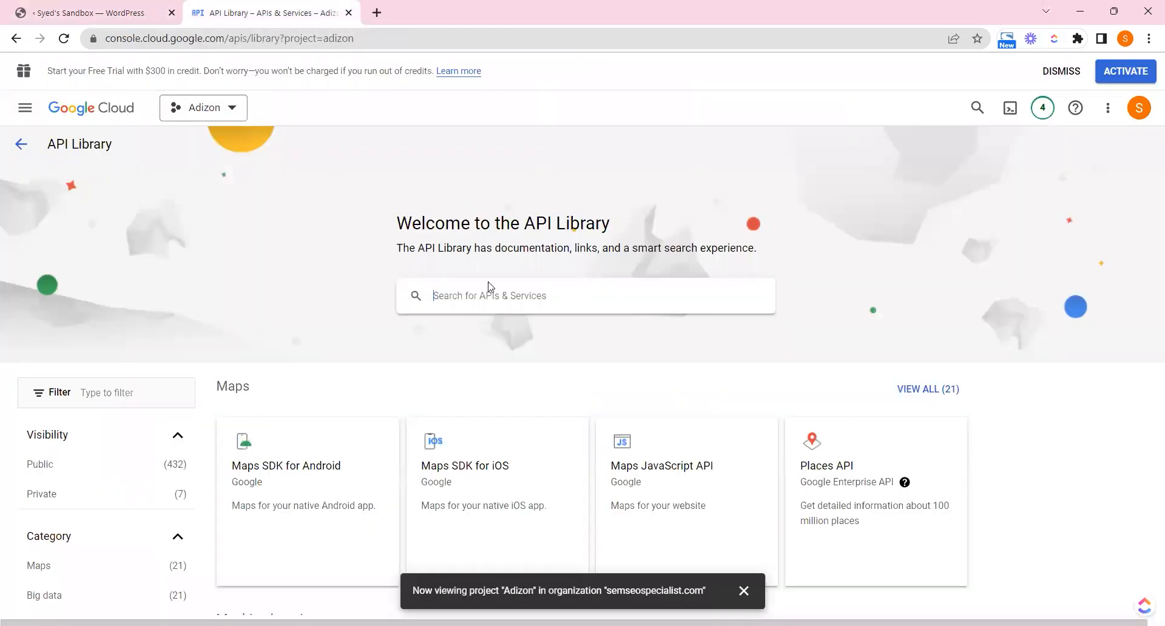
click(486, 286)
key(ctrl+v)
key(Return)
click(457, 332)
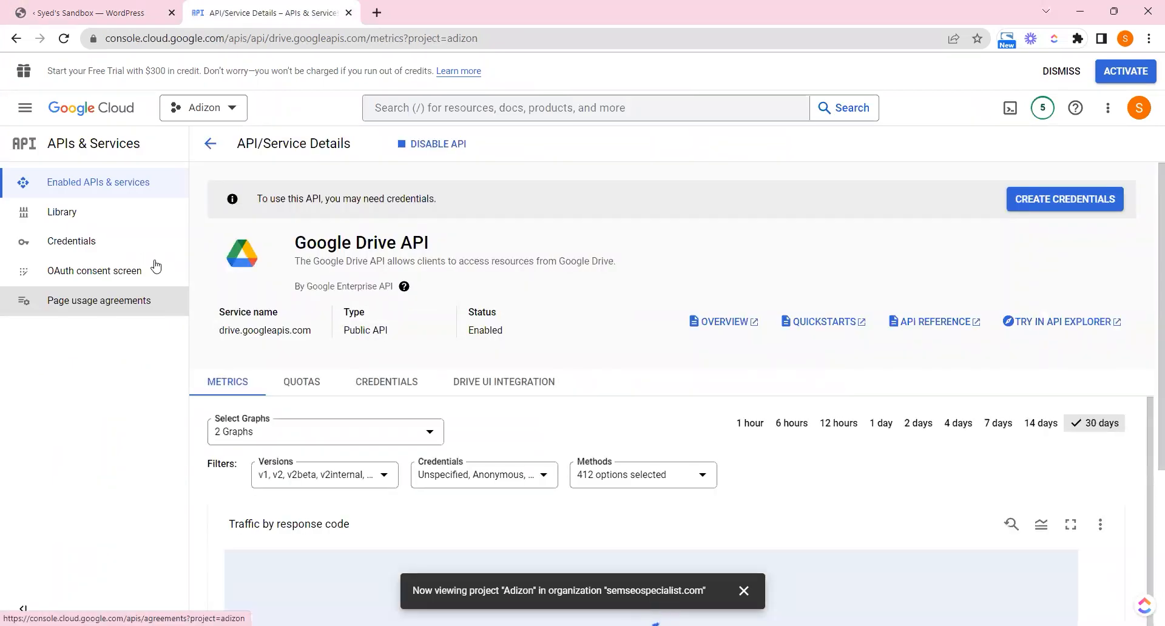
click(26, 114)
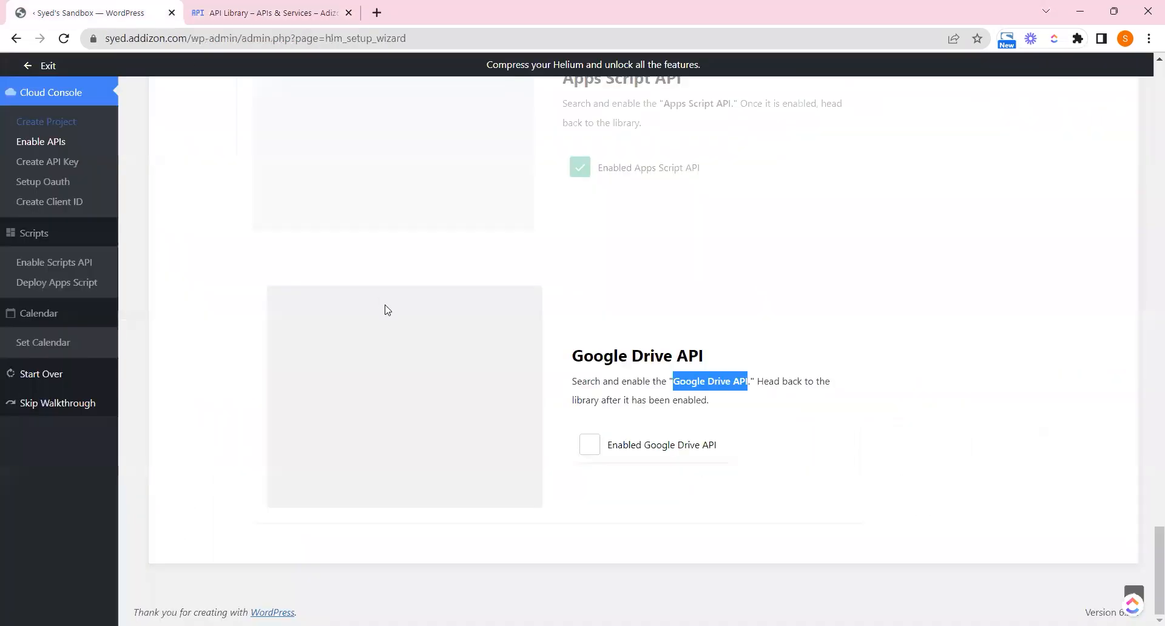
click(588, 445)
Search the library for Gmail API and enable it for the Adizon project
drag(682, 381, 724, 384)
key(ctrl+Tab)
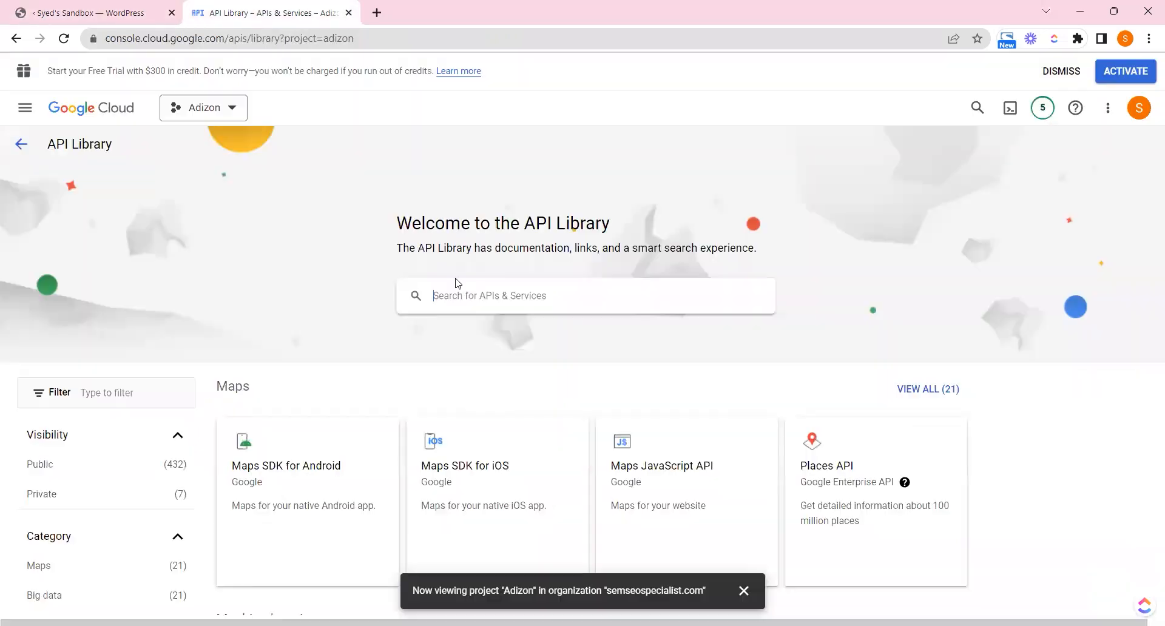
key(ctrl+v)
key(Return)
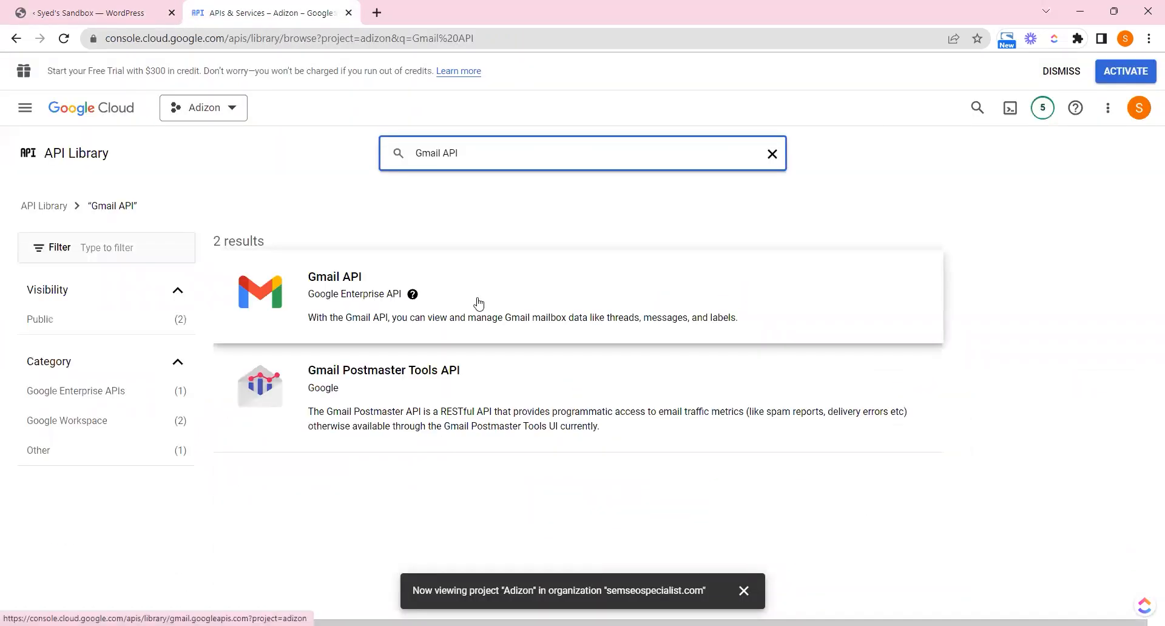
click(479, 303)
click(175, 300)
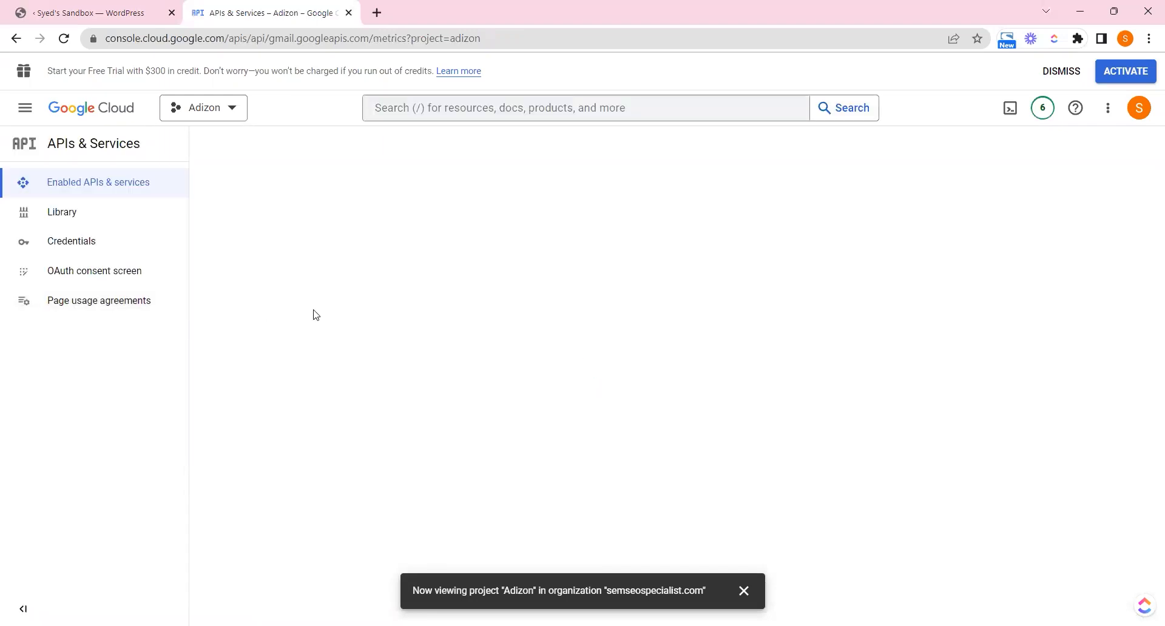
click(107, 38)
click(91, 12)
Tick Enabled Gmail API and copy the Google Calendar API name for the library
click(637, 447)
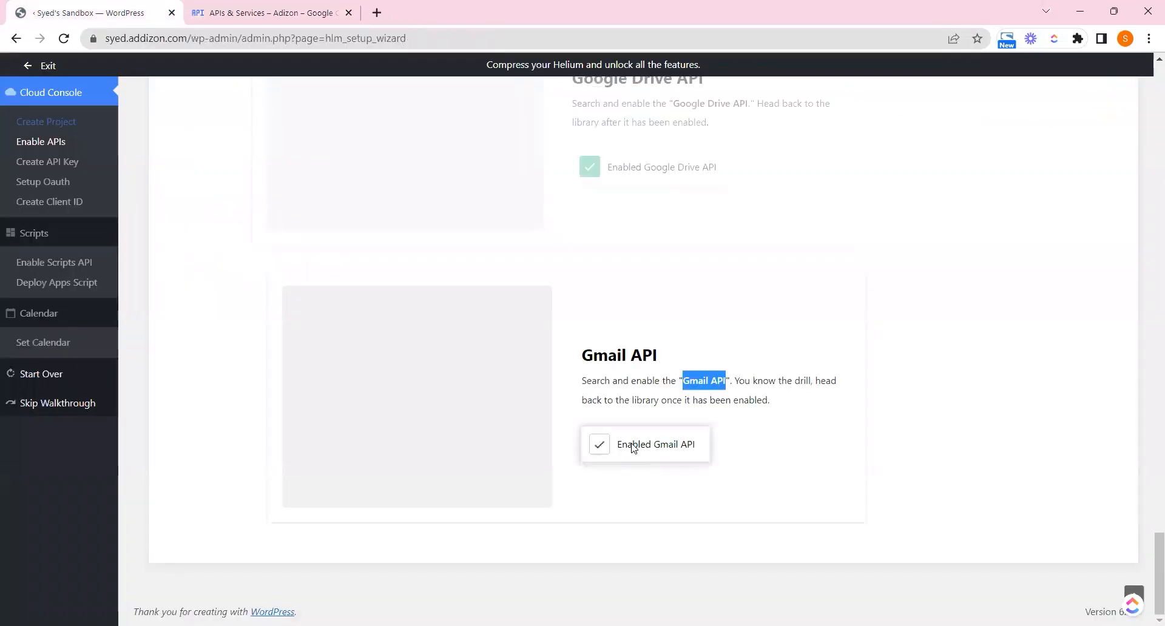
drag(692, 391, 775, 388)
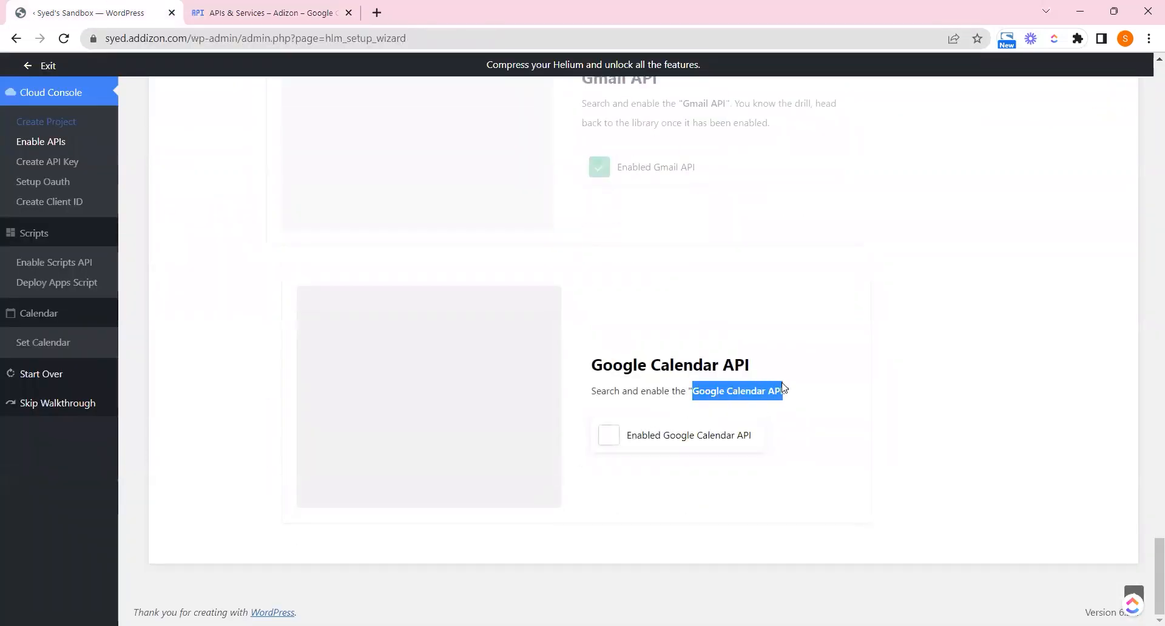
click(291, 10)
click(25, 108)
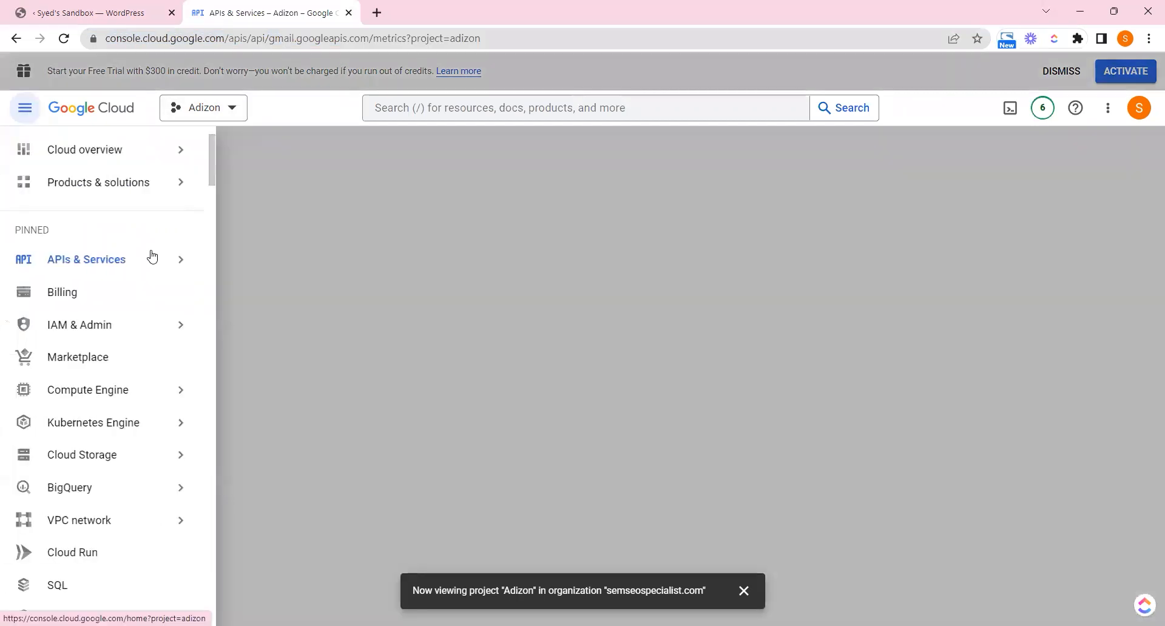
click(242, 290)
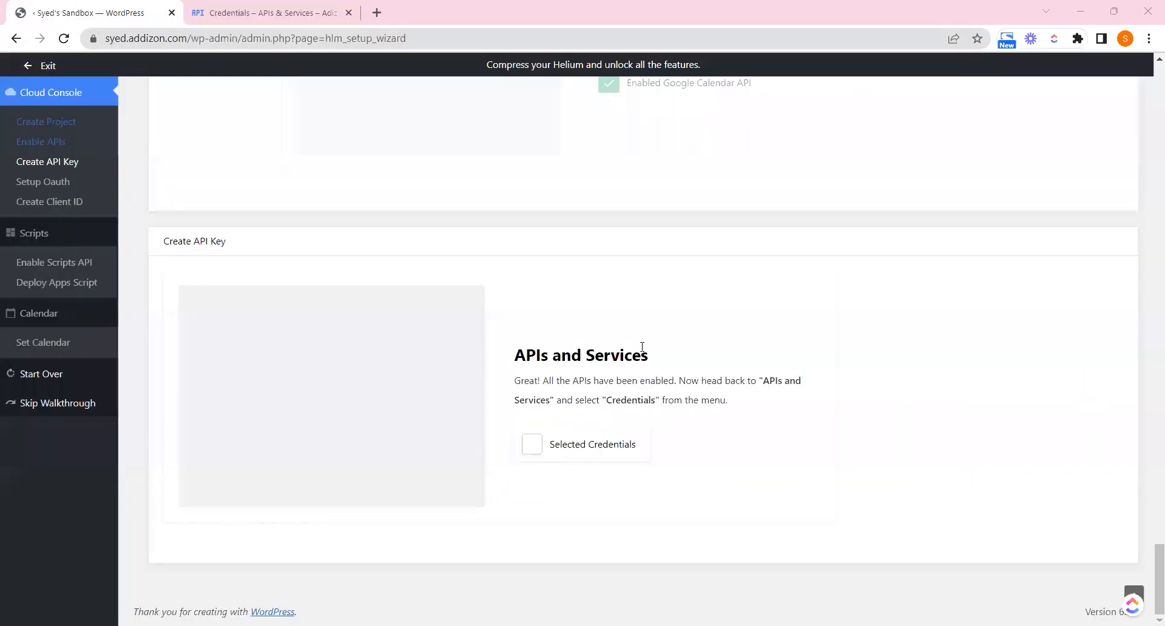
Go to the Adizon Credentials page through the navigation menu
drag(522, 381, 628, 381)
click(631, 383)
click(279, 6)
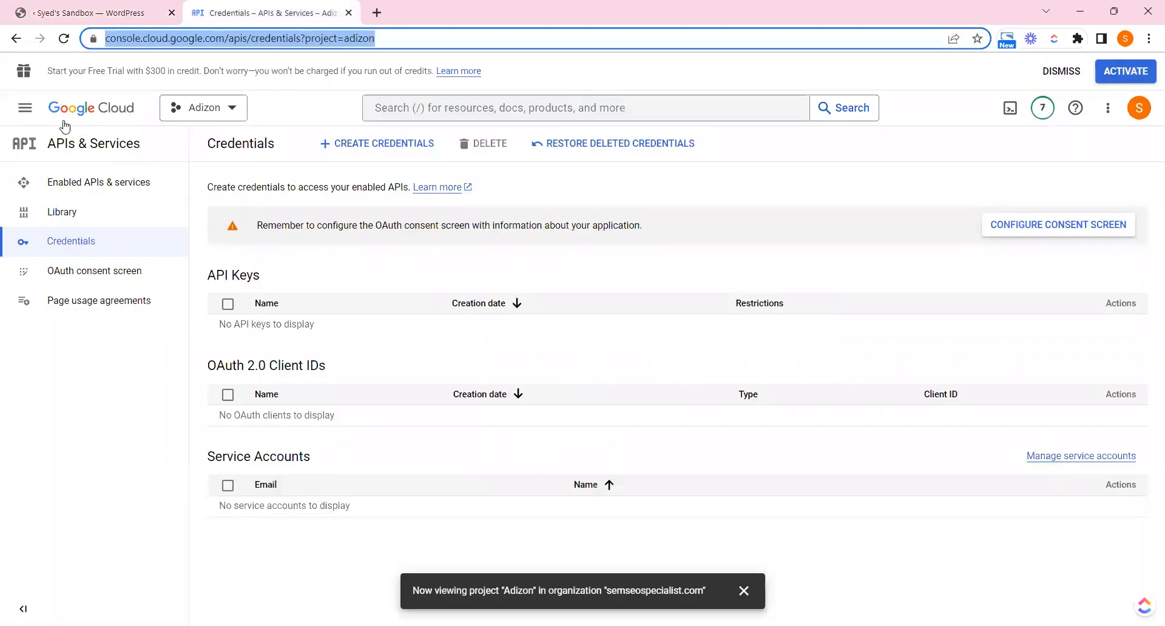
click(25, 107)
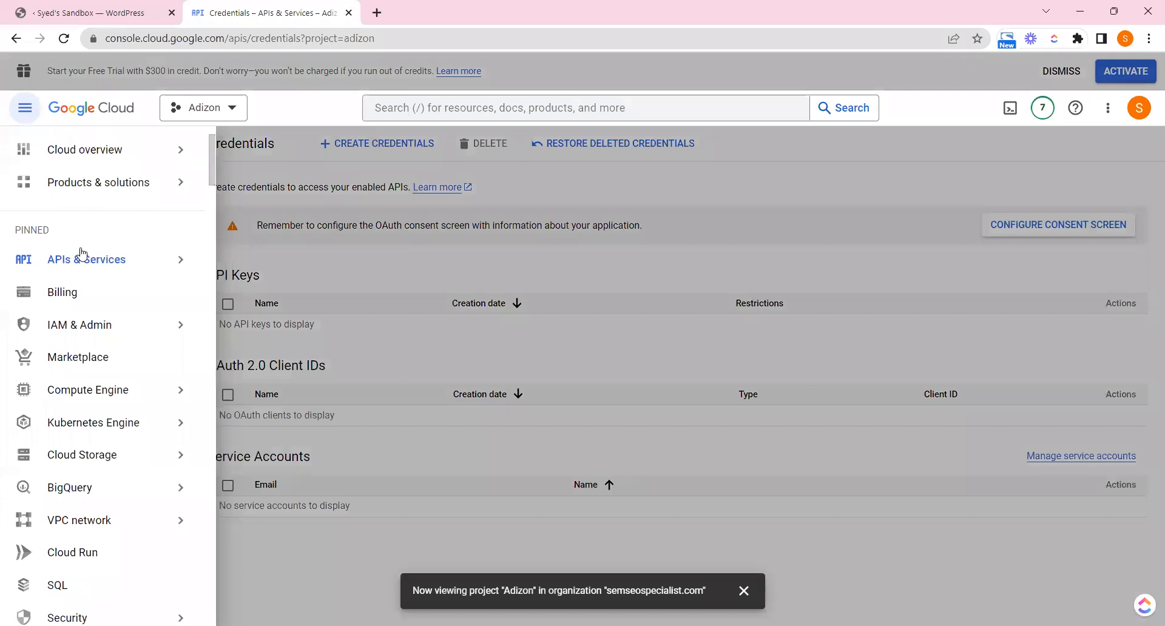
click(238, 307)
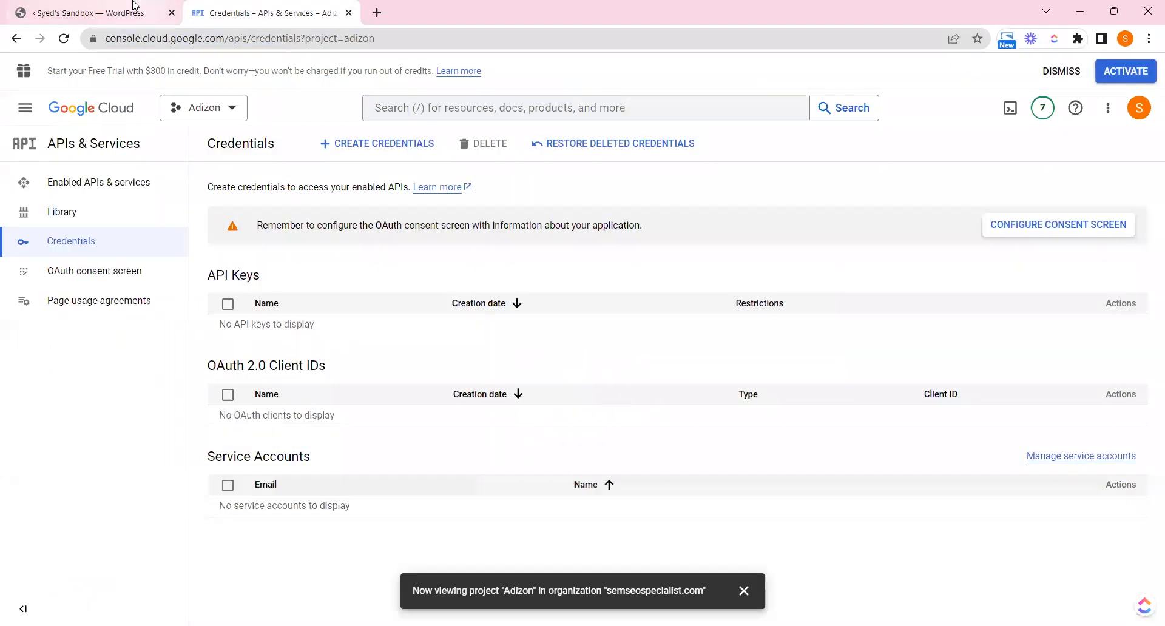
click(135, 7)
Tick Selected Credentials, open the Create Credentials list, and tick Selected Create Credentials
click(542, 454)
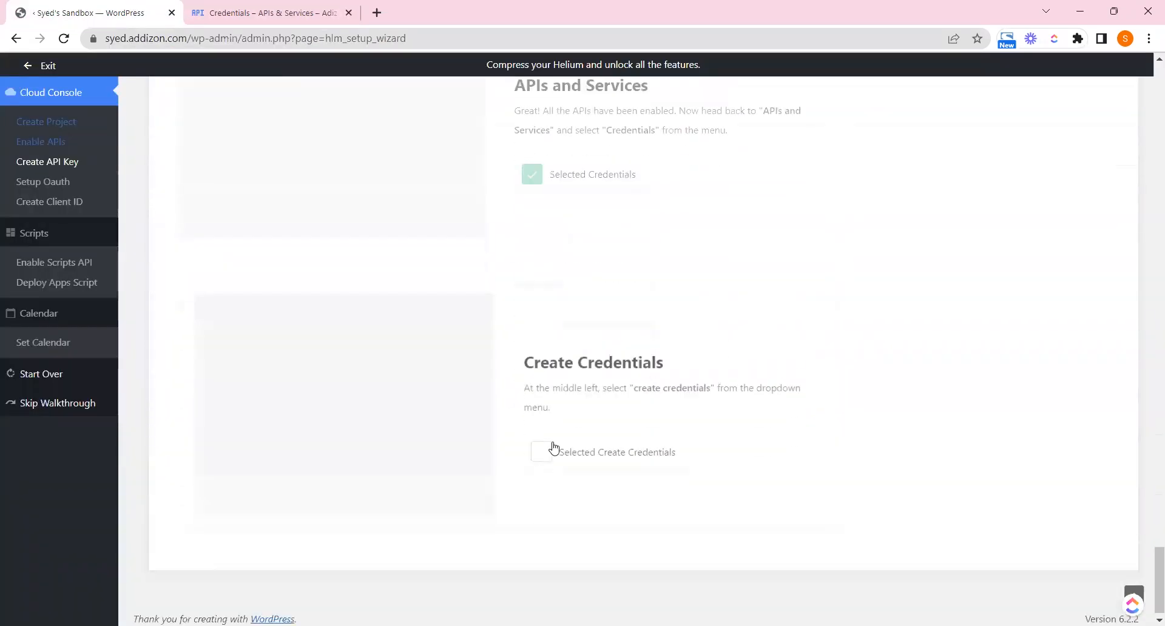
drag(643, 383, 735, 386)
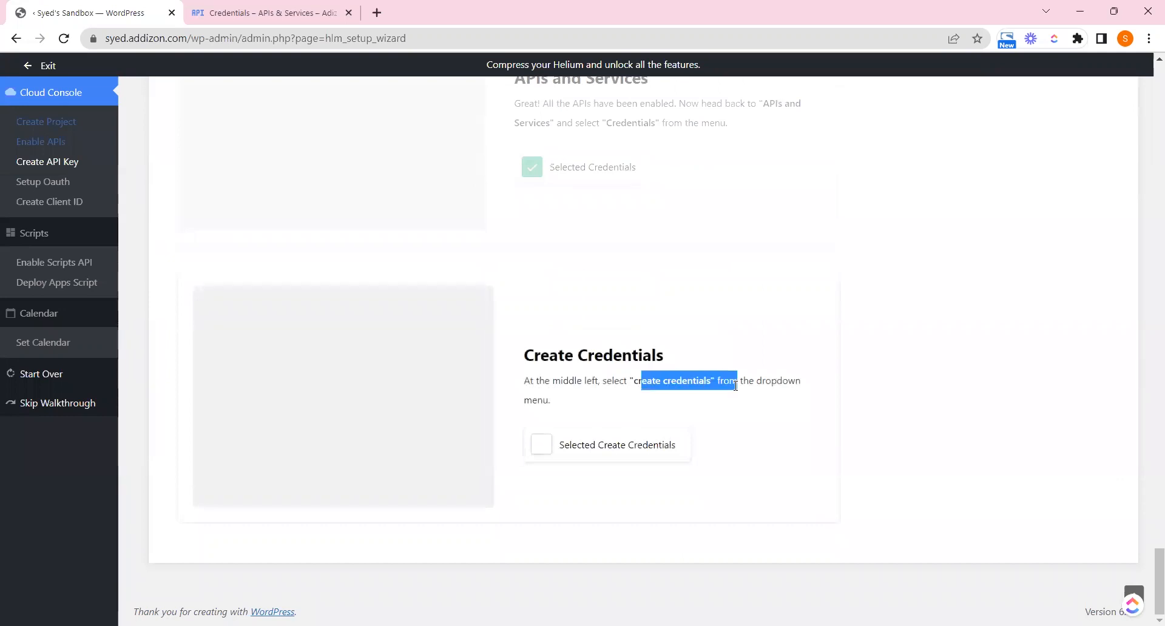
click(267, 12)
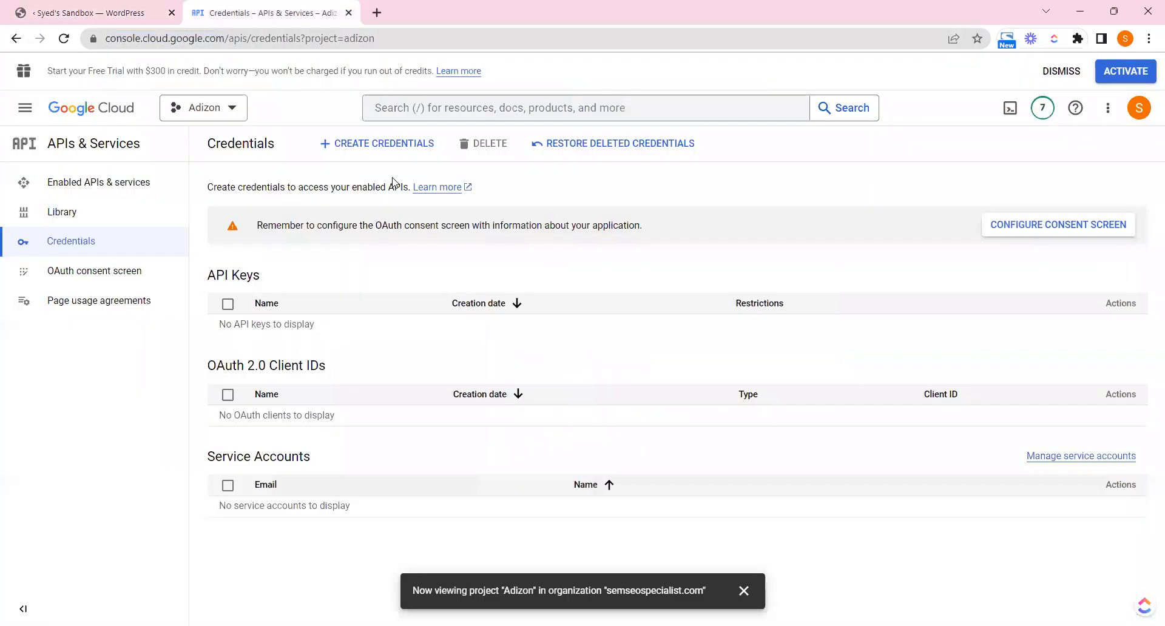
click(378, 145)
click(91, 13)
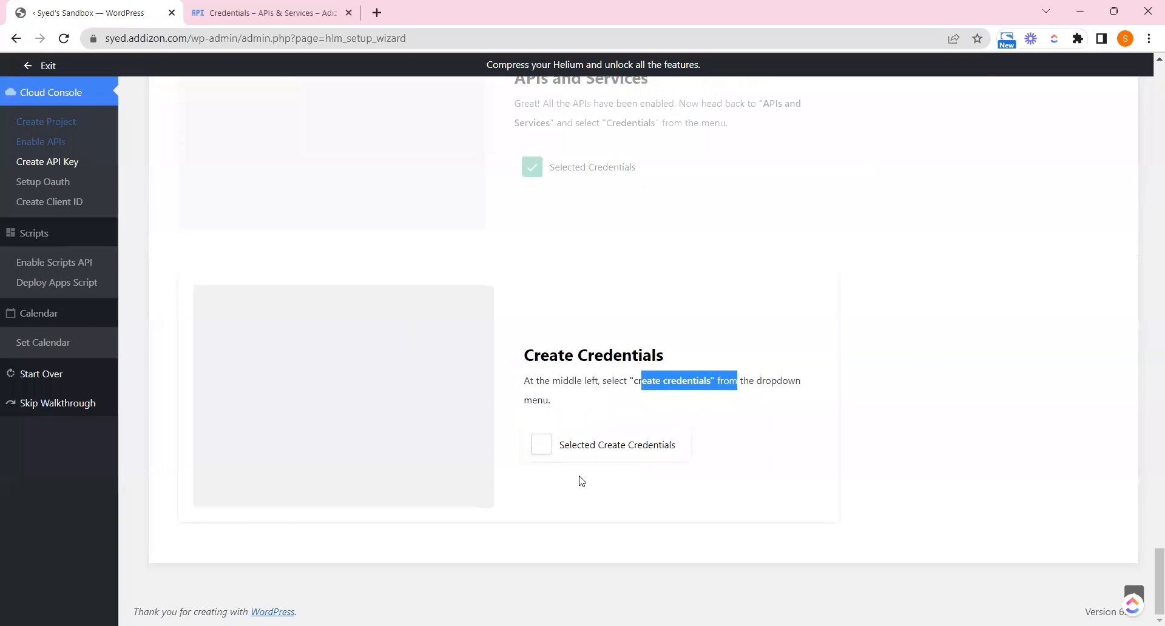
click(575, 445)
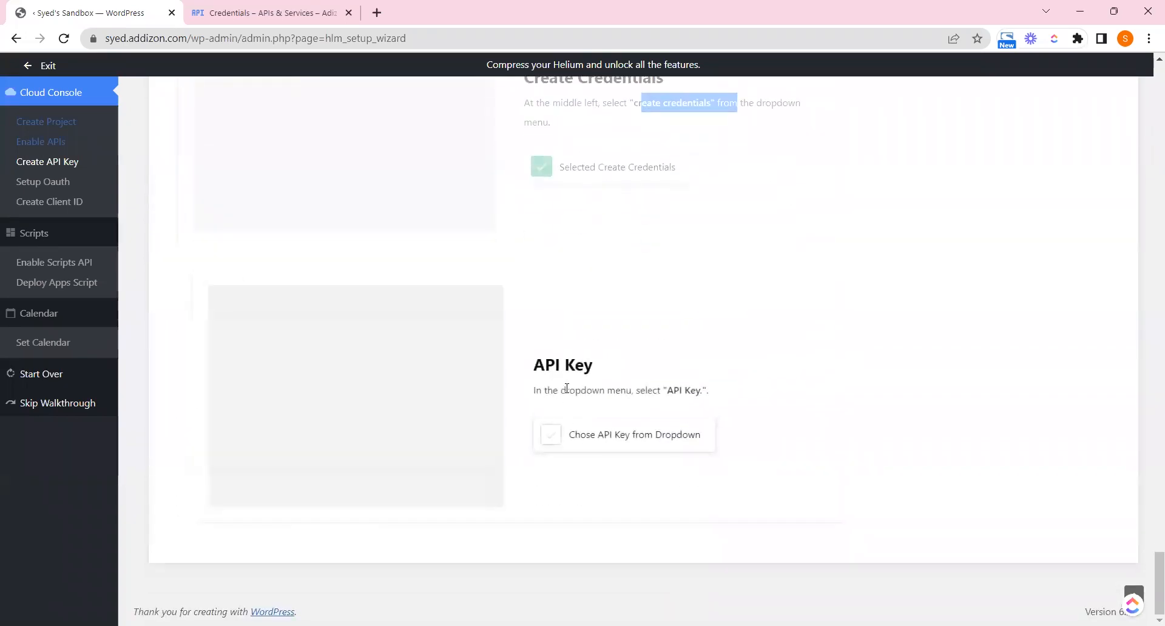
drag(656, 395, 712, 395)
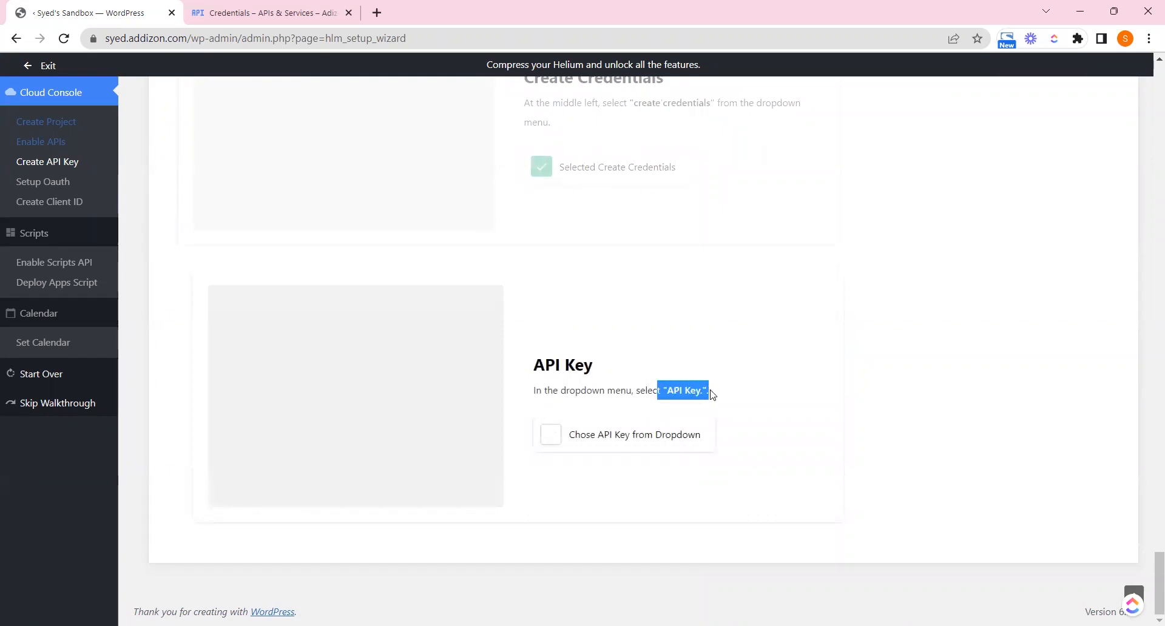
Create a new API key (API key 1) and tick the API Key step in the wizard
click(282, 12)
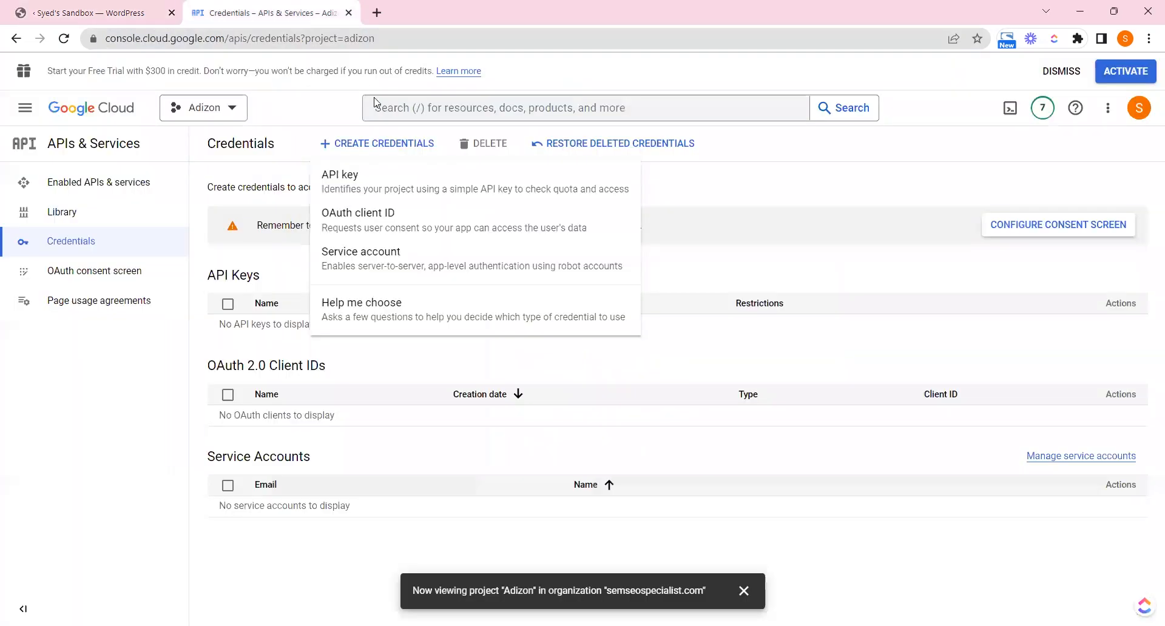
click(352, 175)
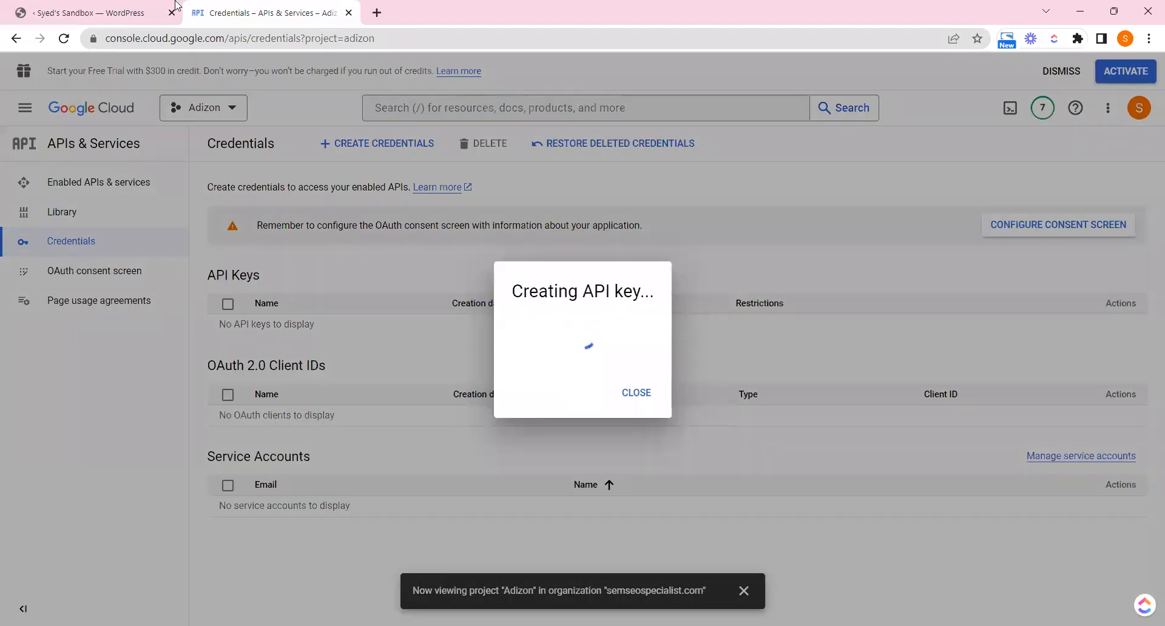
click(147, 8)
click(559, 443)
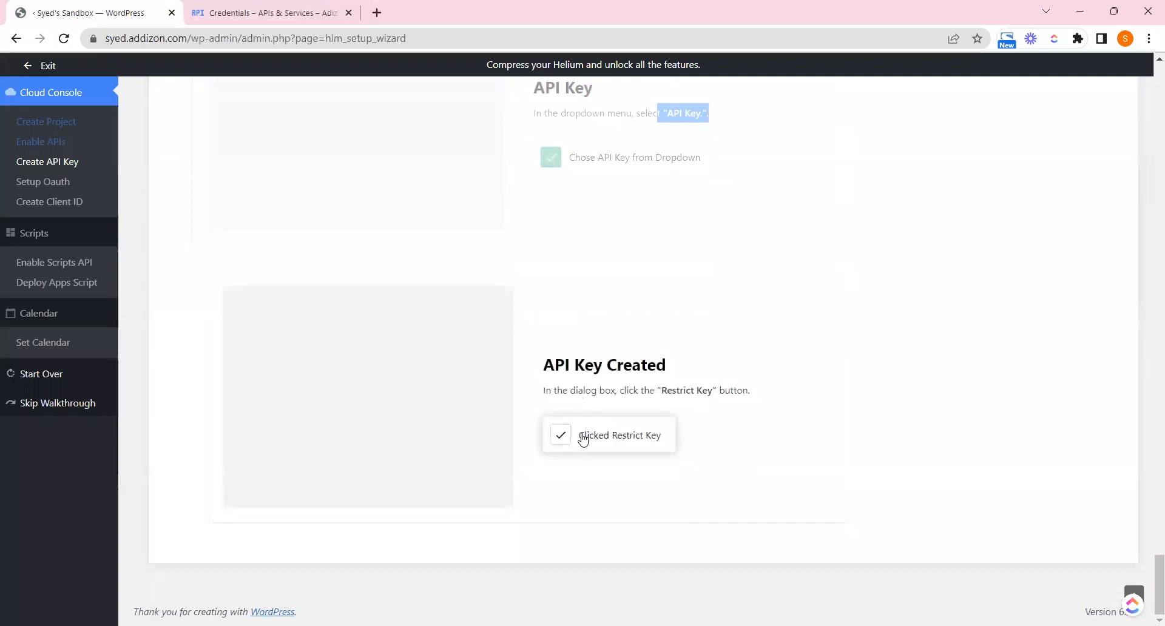
Open API key 1's edit page to restrict it
drag(660, 390, 742, 389)
click(398, 91)
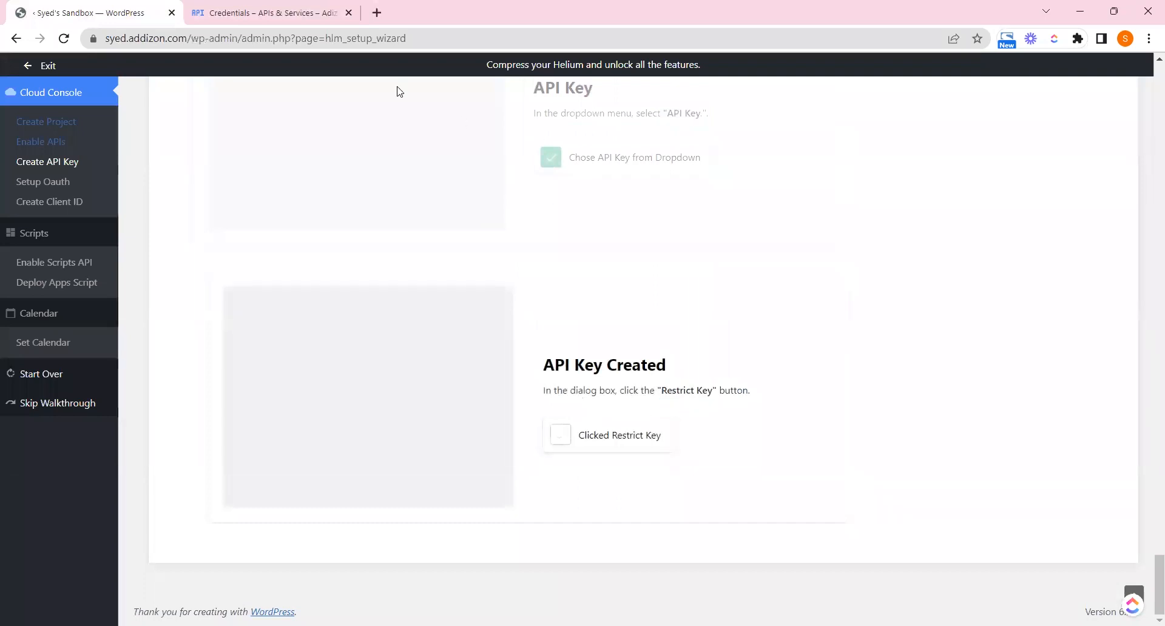
click(255, 7)
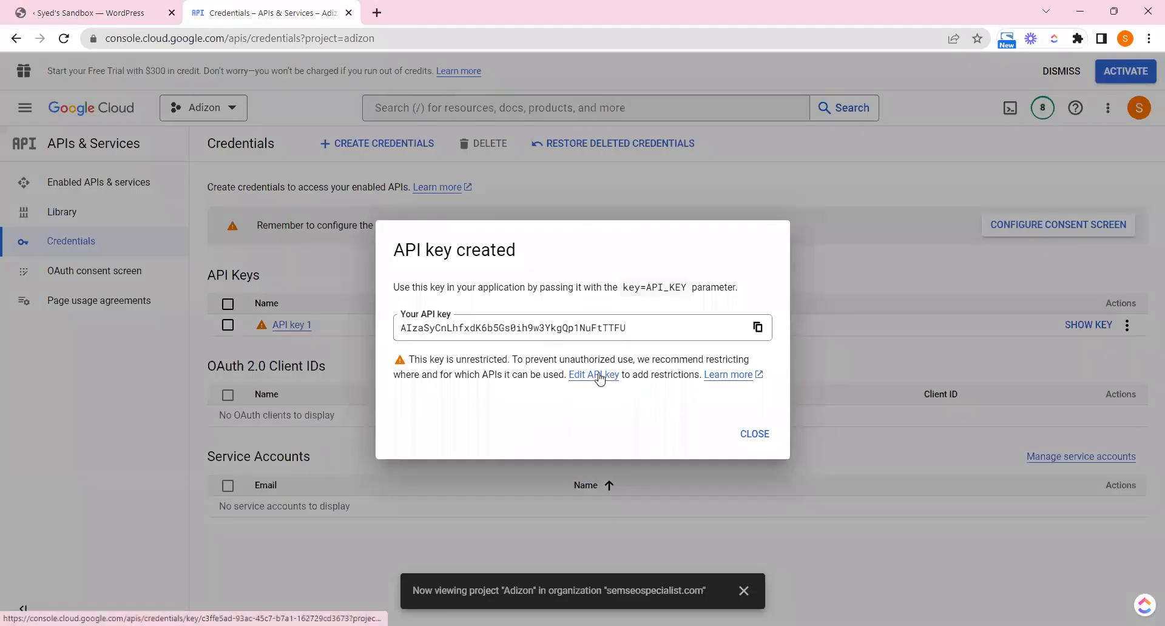
click(599, 376)
click(110, 9)
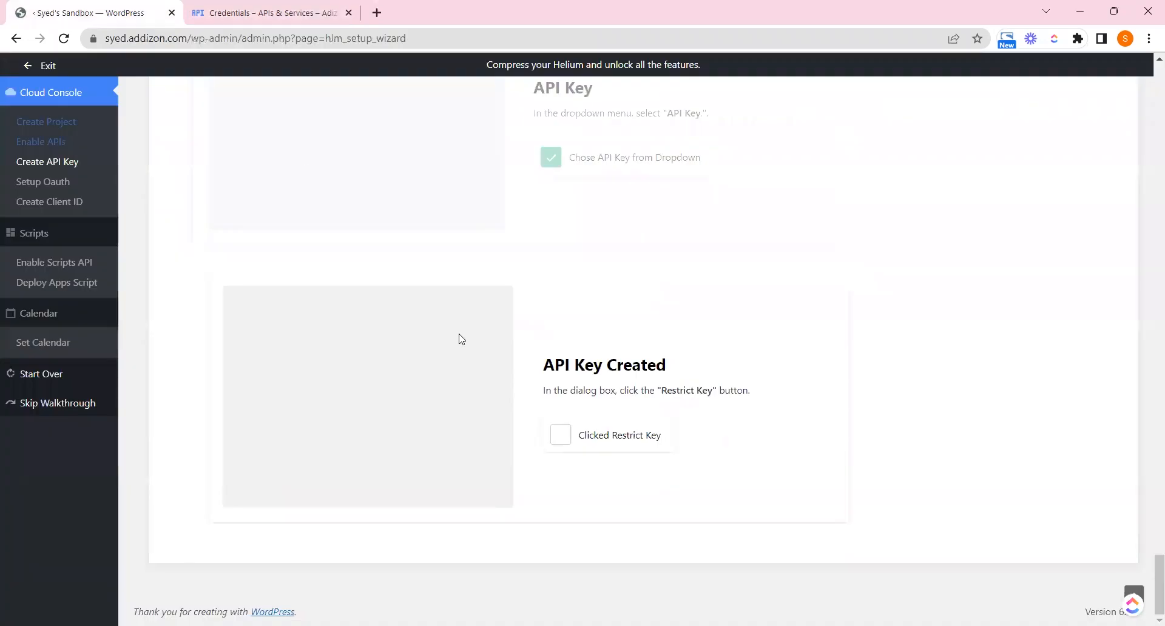
Tick Restrict Key and rename the API key from API key 1 to Go Helium
click(578, 449)
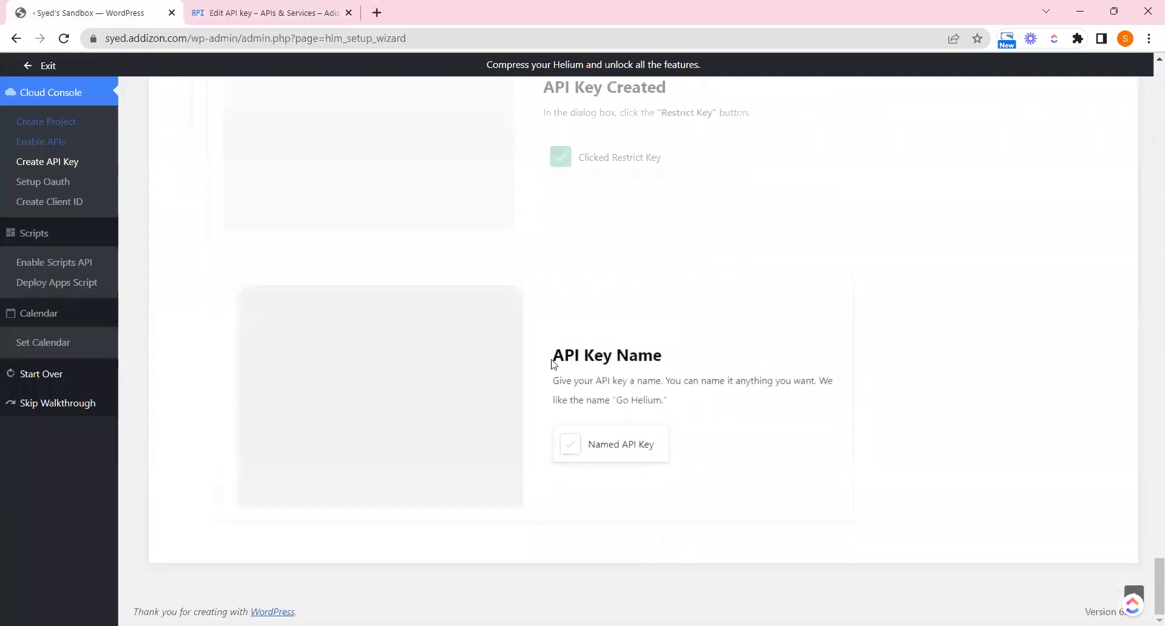
drag(554, 387, 732, 392)
click(731, 392)
drag(617, 403, 661, 401)
key(ctrl+c)
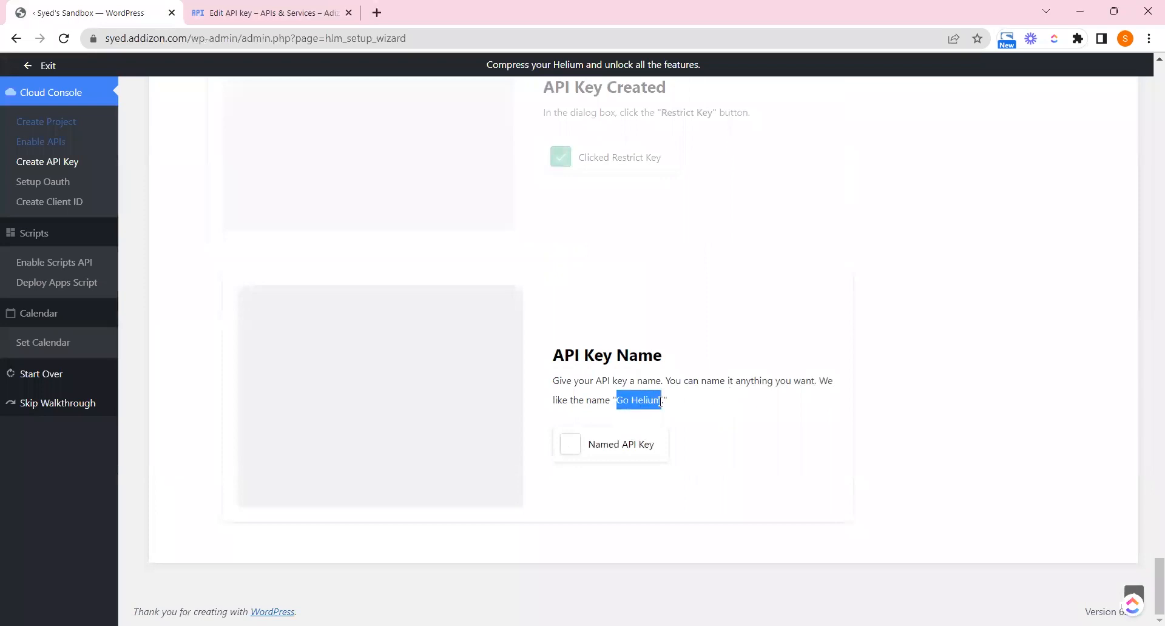
click(660, 402)
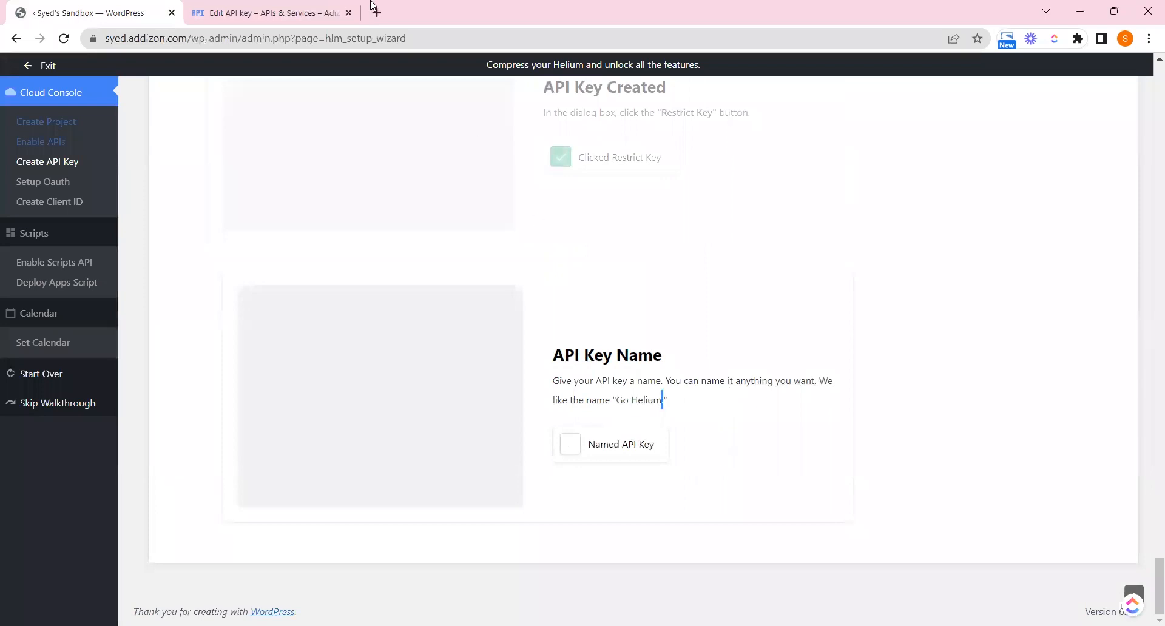
click(298, 9)
triple_click(283, 212)
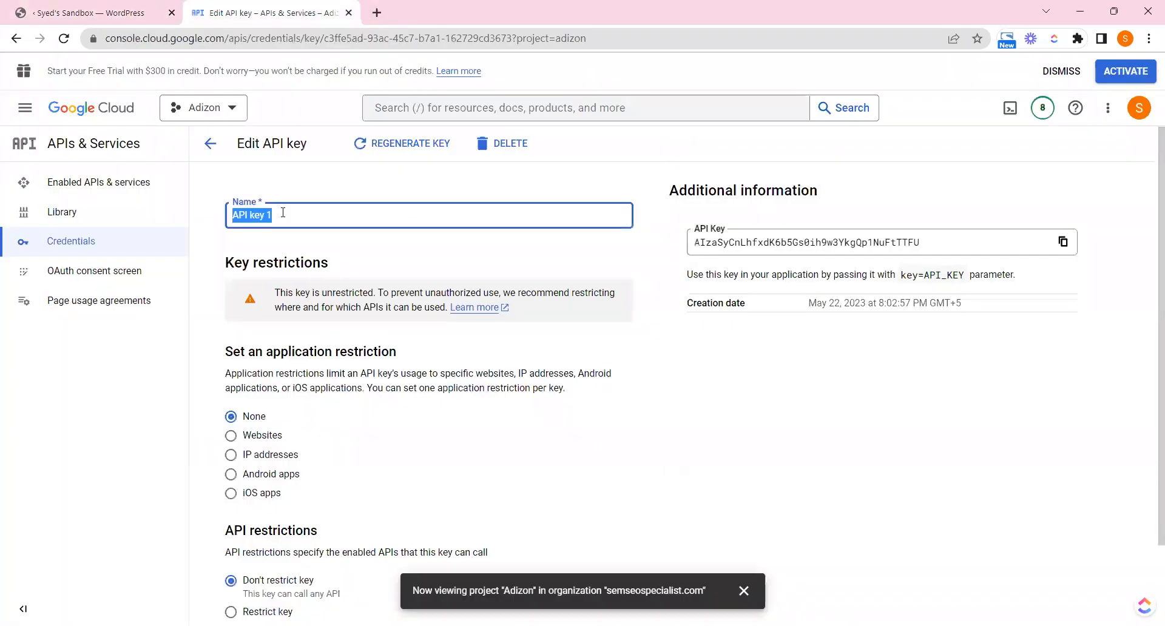
key(ctrl+v)
click(115, 9)
click(571, 449)
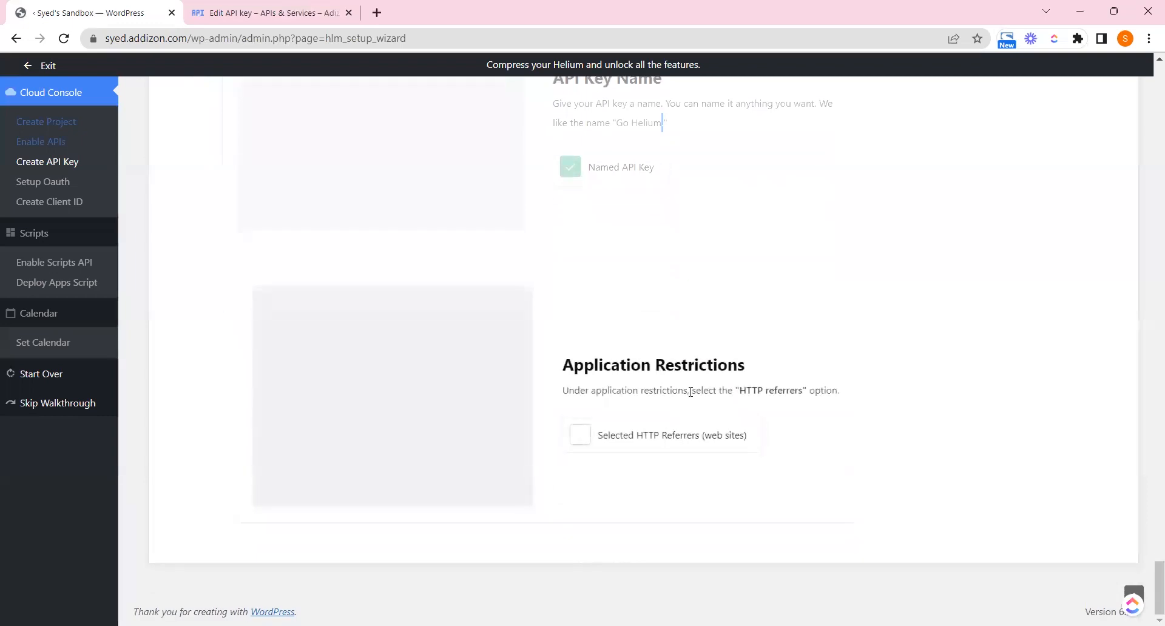
Set the key's application restriction to Websites and tick Selected HTTP Referrers
drag(605, 390, 802, 391)
click(234, 11)
drag(257, 354, 354, 354)
click(318, 395)
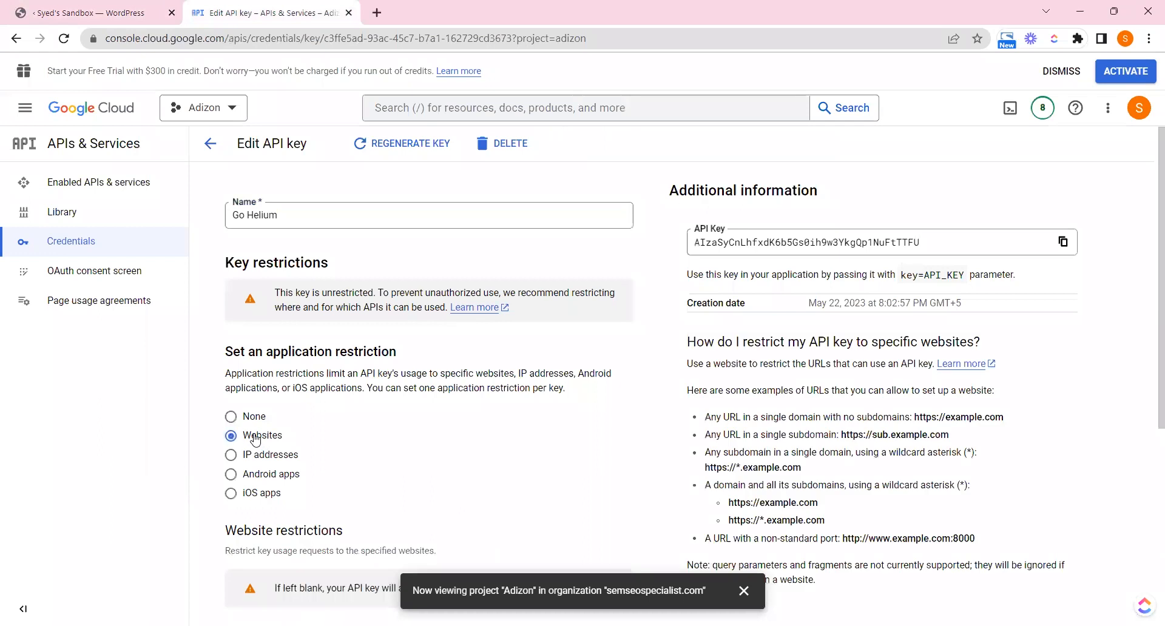
click(99, 9)
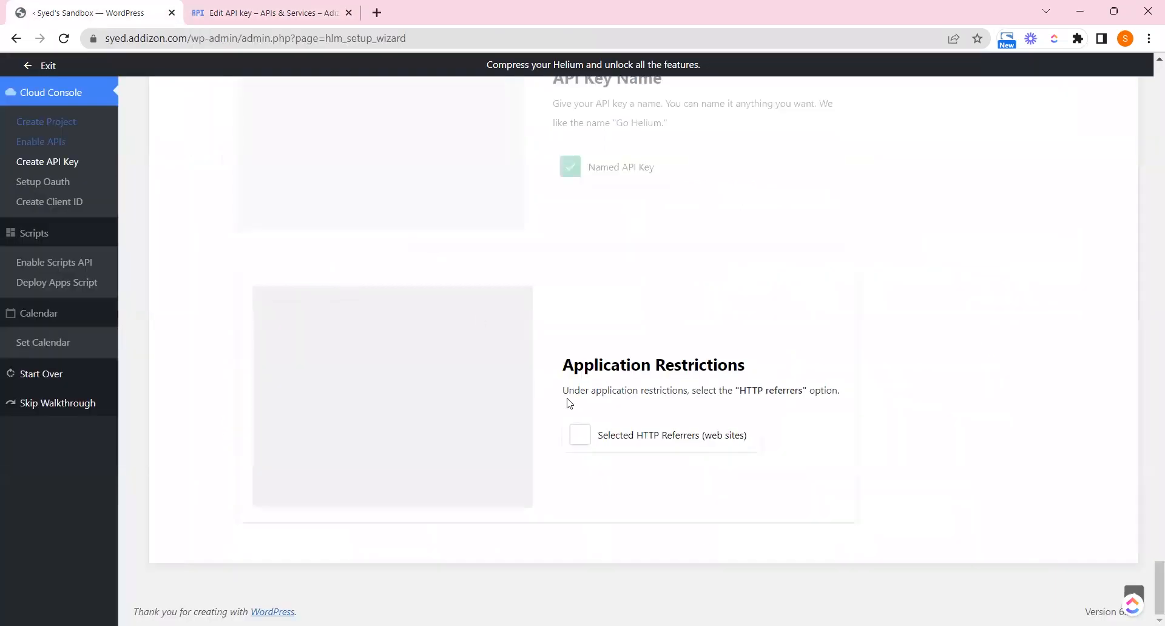
click(582, 435)
drag(621, 392, 726, 383)
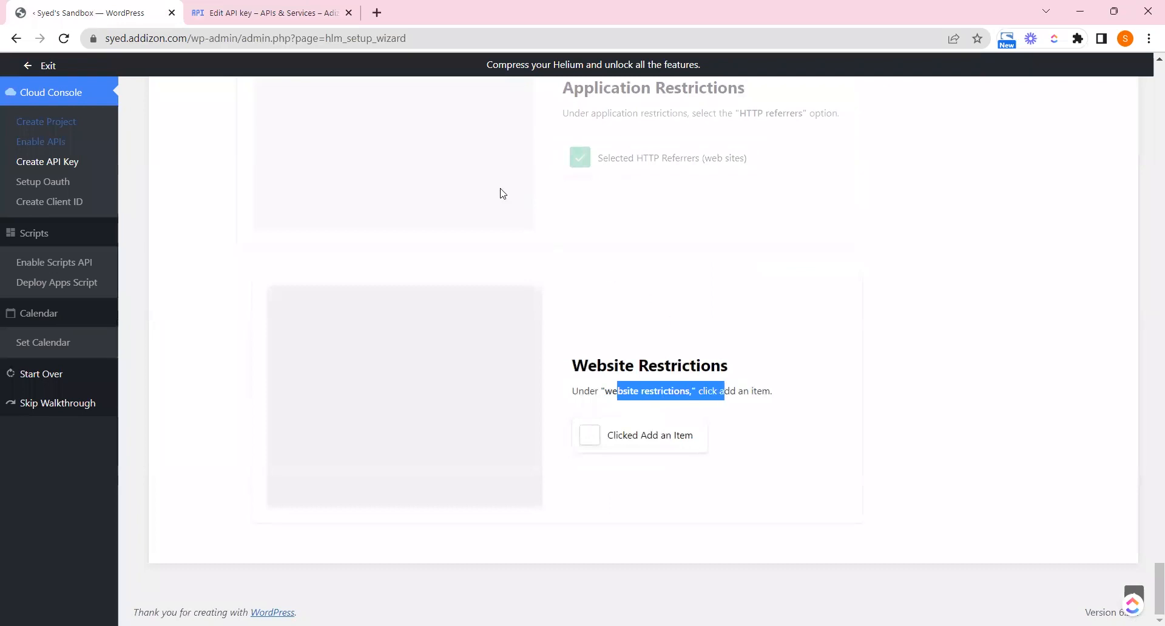
Start adding an allowed website under Website restrictions and tick the add-an-item step
click(267, 13)
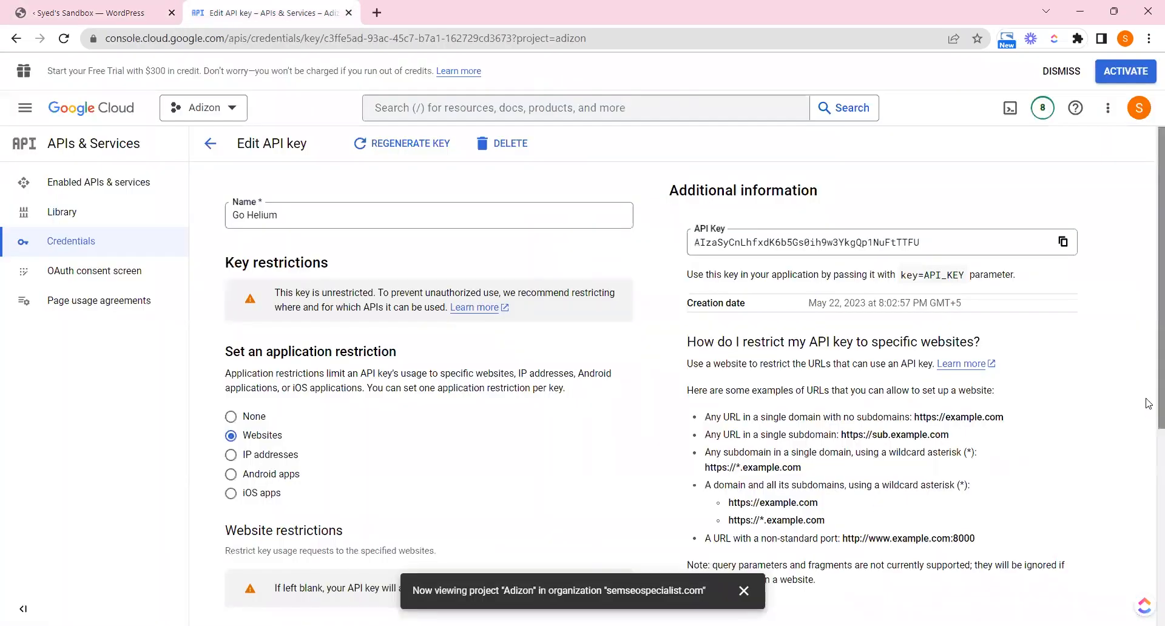
scroll(619, 442, down, 3)
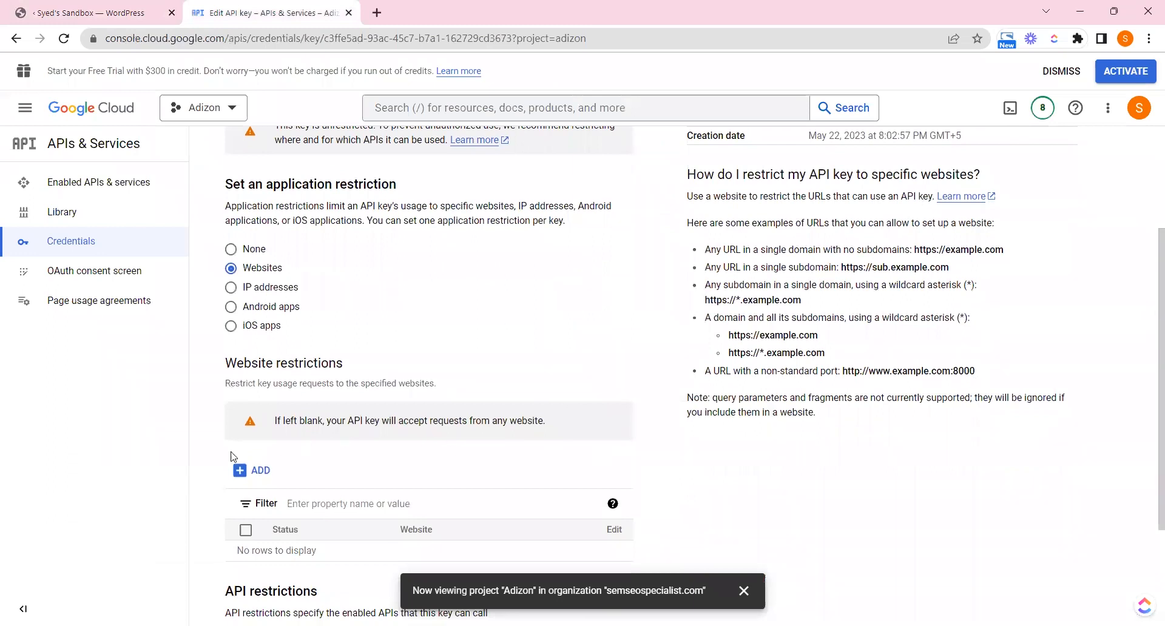
click(250, 471)
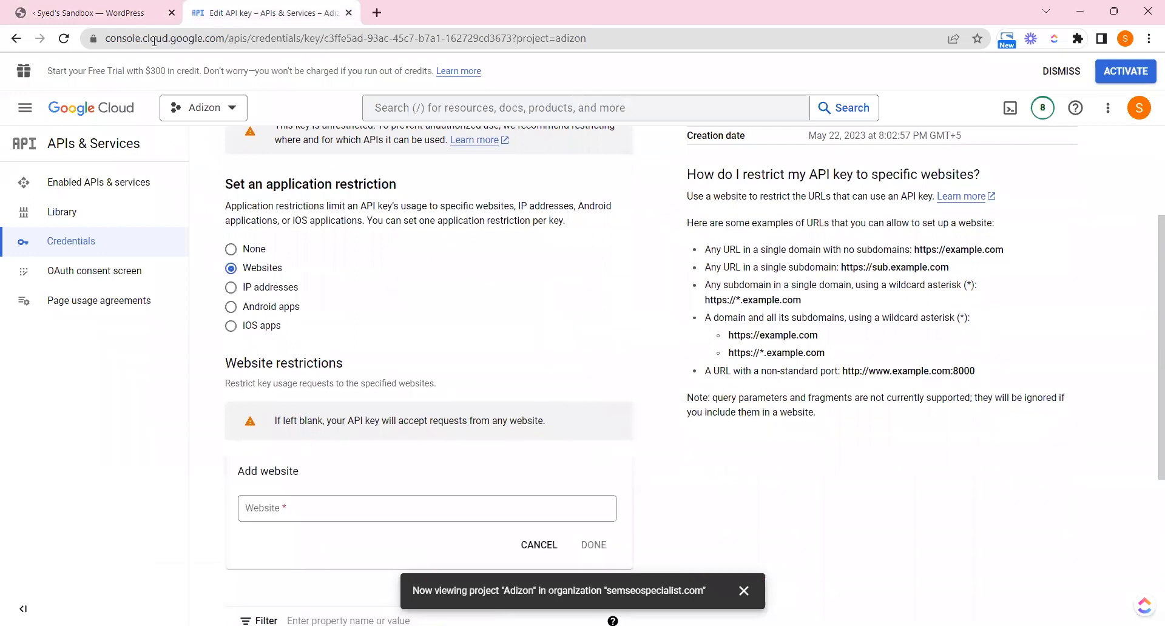
click(111, 6)
click(590, 435)
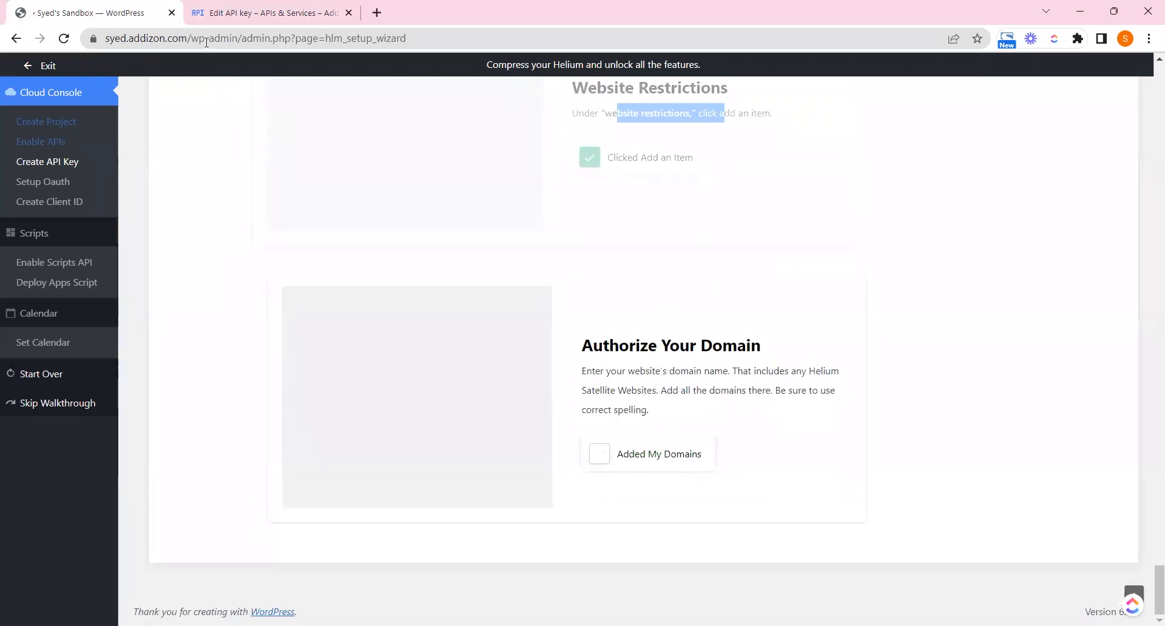
Add syed.addizon.com as an allowed website for the key
drag(186, 38, 66, 33)
key(ctrl+c)
click(267, 12)
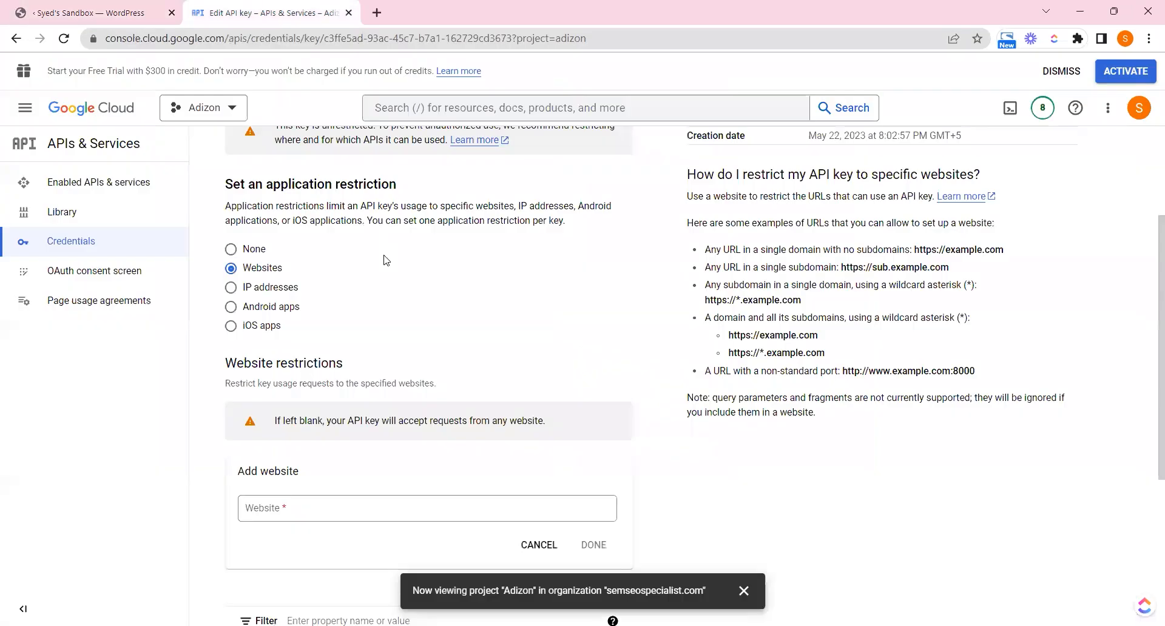
click(294, 513)
text(https://syedaddizon.com/)
drag(279, 509, 184, 501)
key(BackSpace)
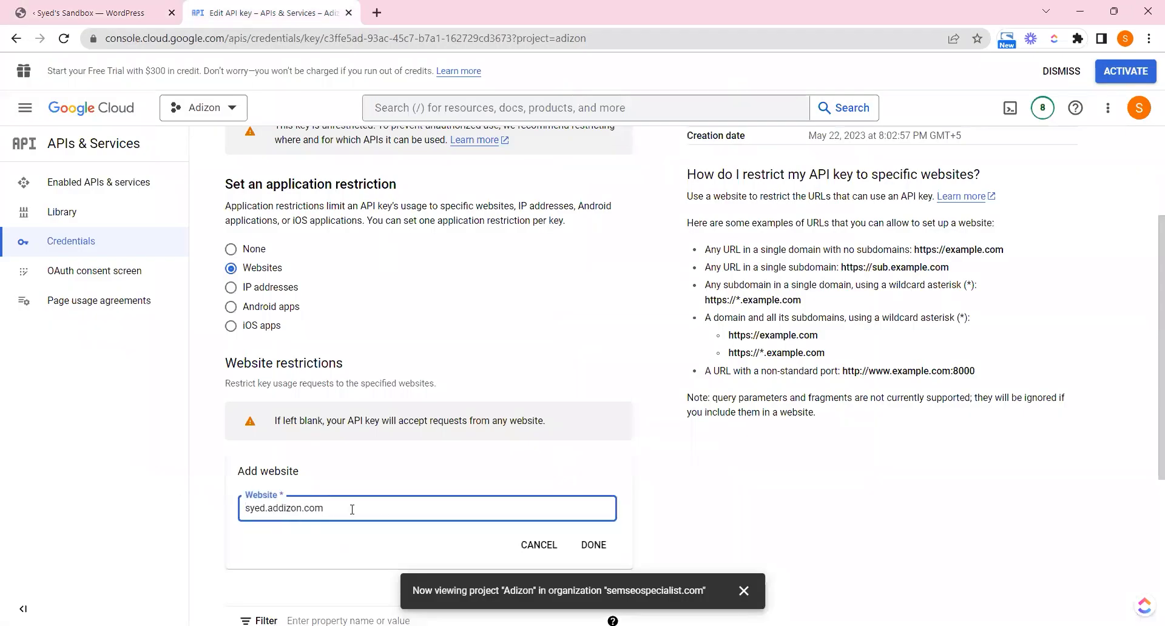
click(592, 545)
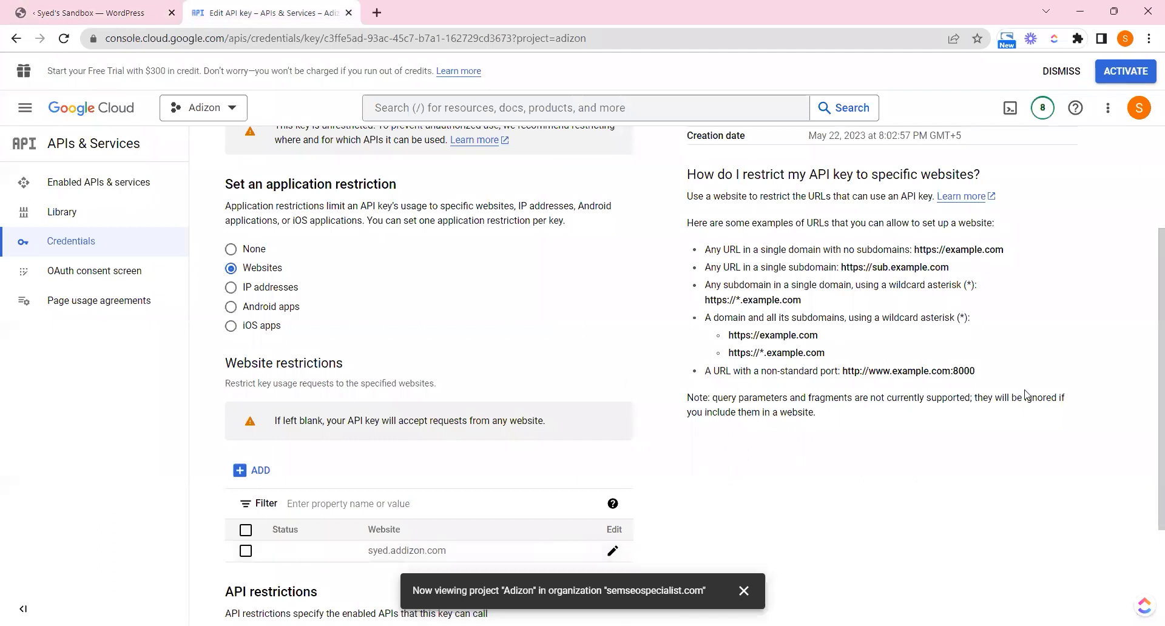
Add addizon.com as a second allowed website and tick Added My Domains
scroll(1026, 395, down, 2)
click(240, 341)
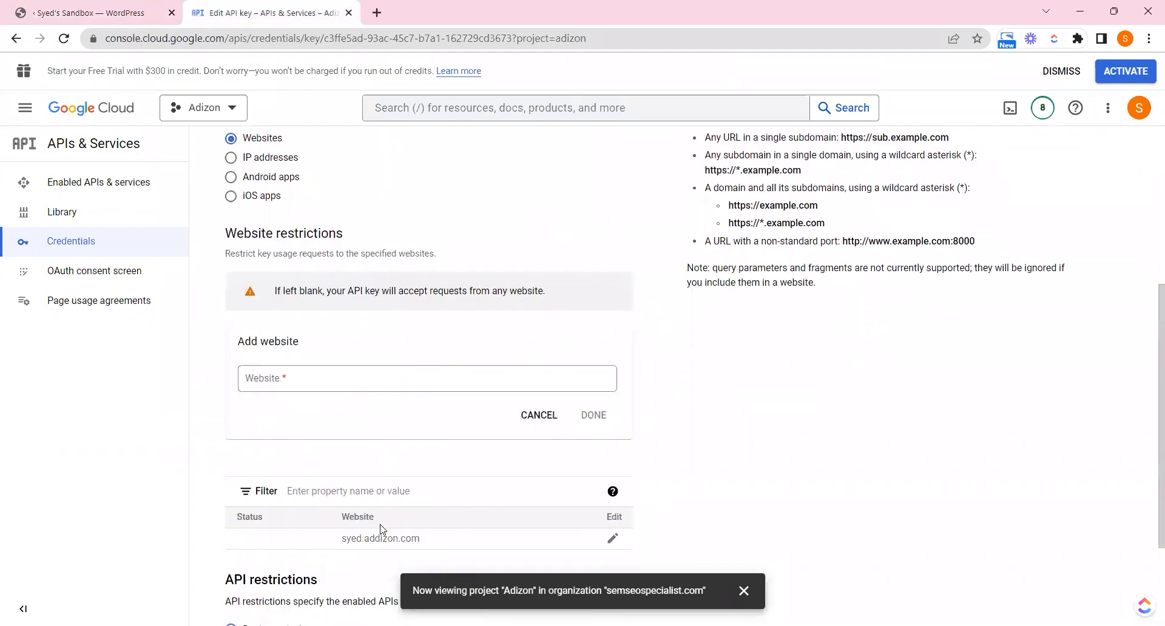
click(310, 382)
key(ctrl+v)
drag(305, 380, 163, 347)
key(BackSpace)
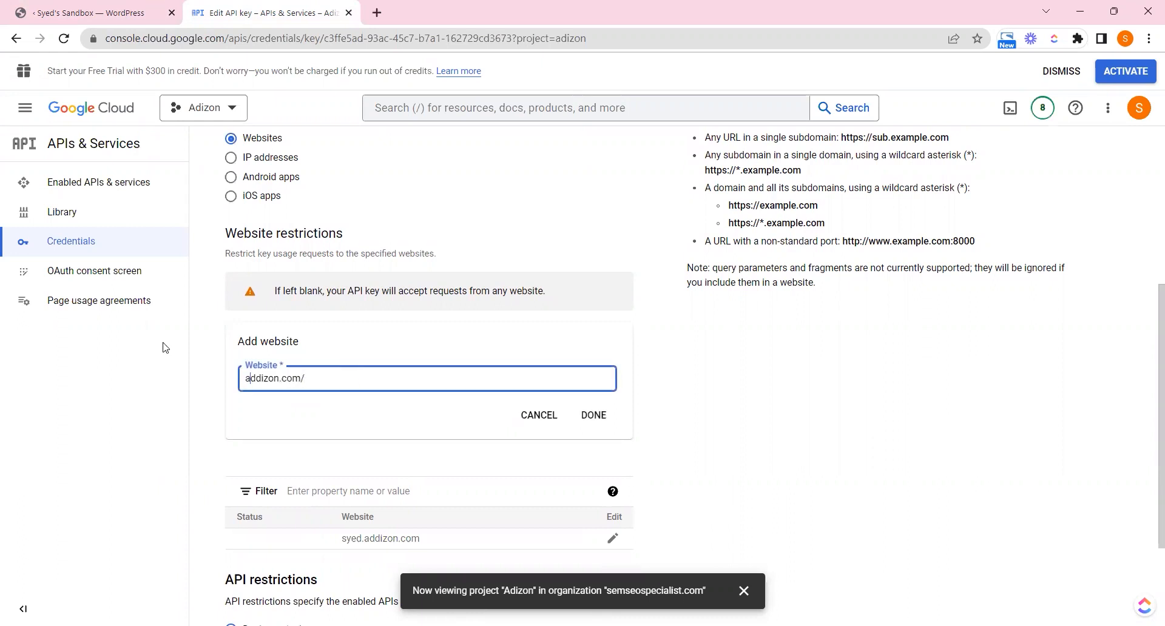
click(595, 416)
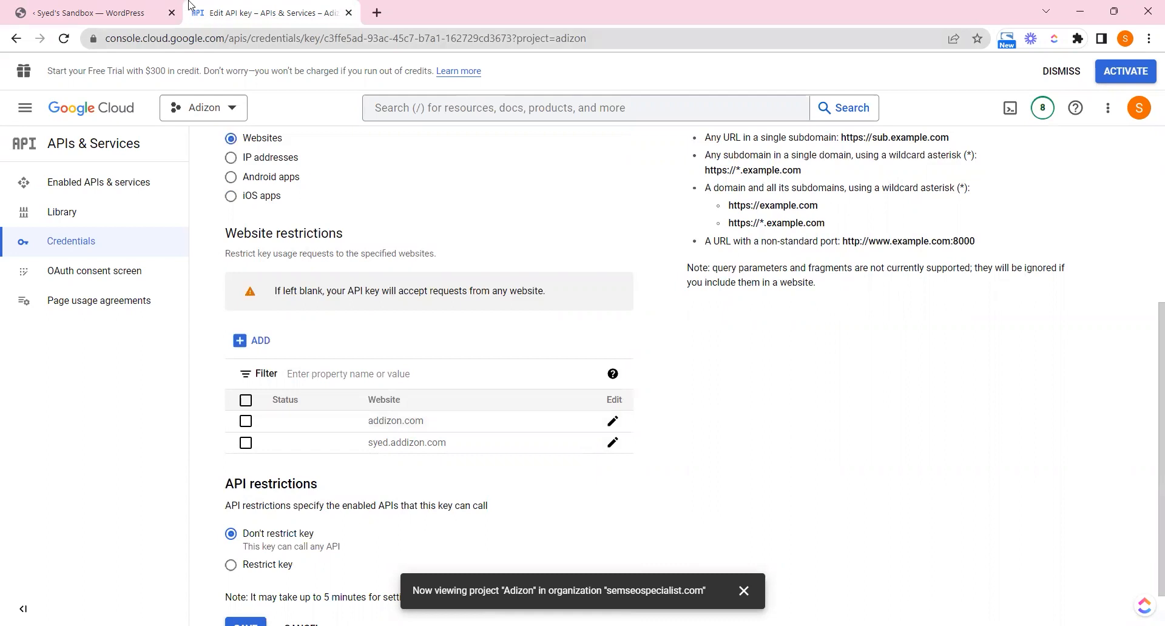
click(117, 6)
click(656, 457)
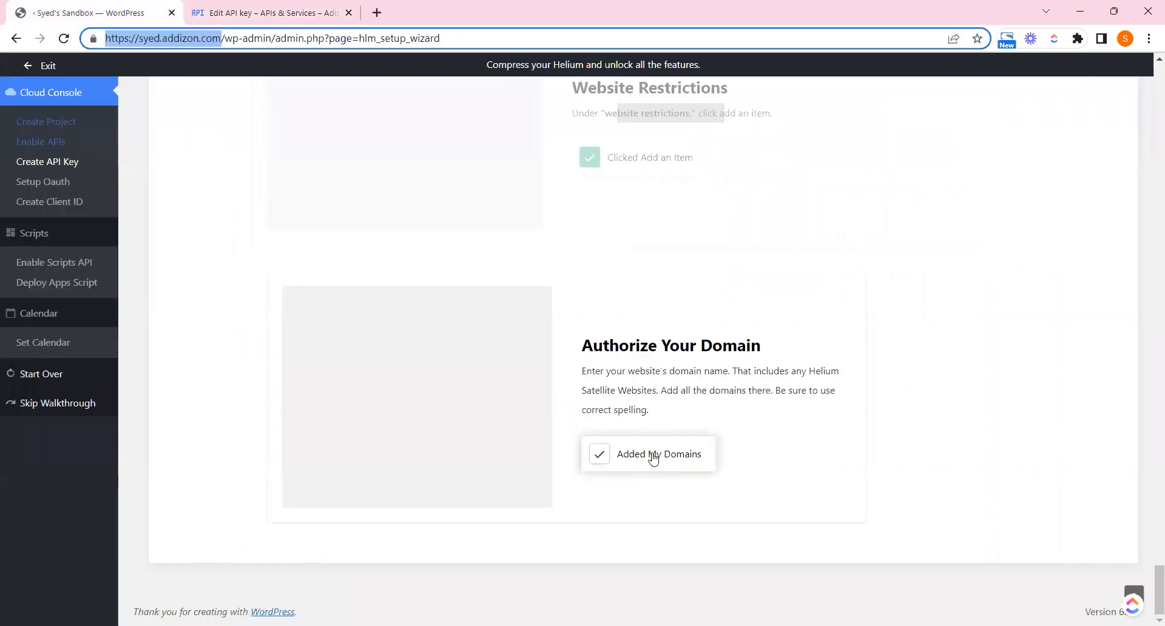
drag(593, 391, 772, 389)
Choose Restrict key and allow Google Sheets API for the Go Helium key
click(267, 12)
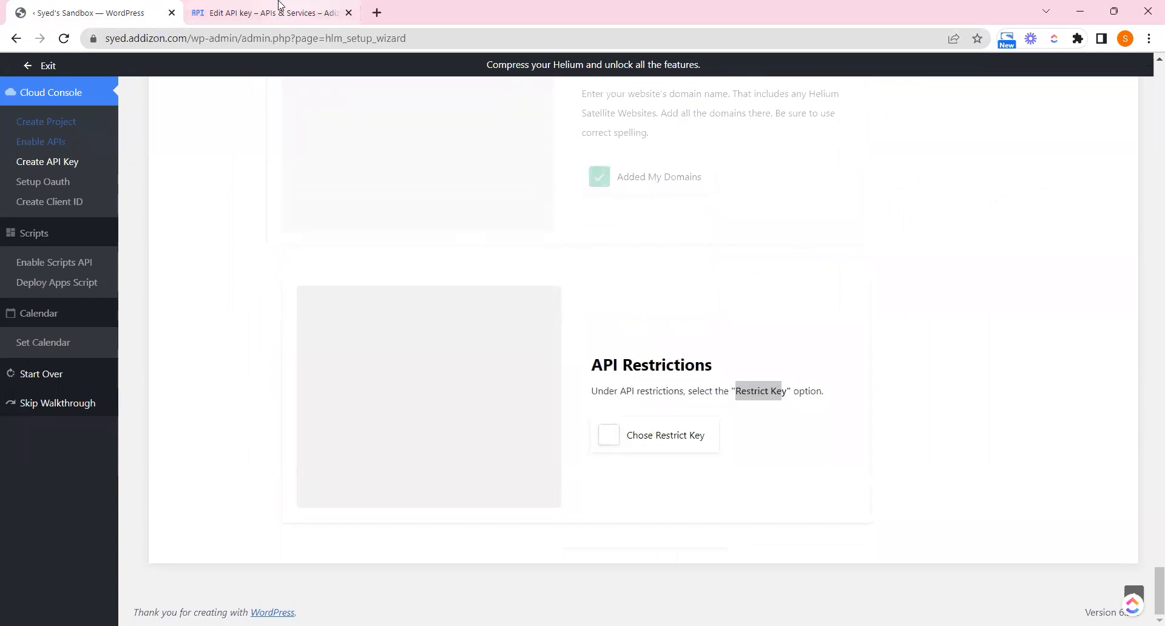
click(237, 564)
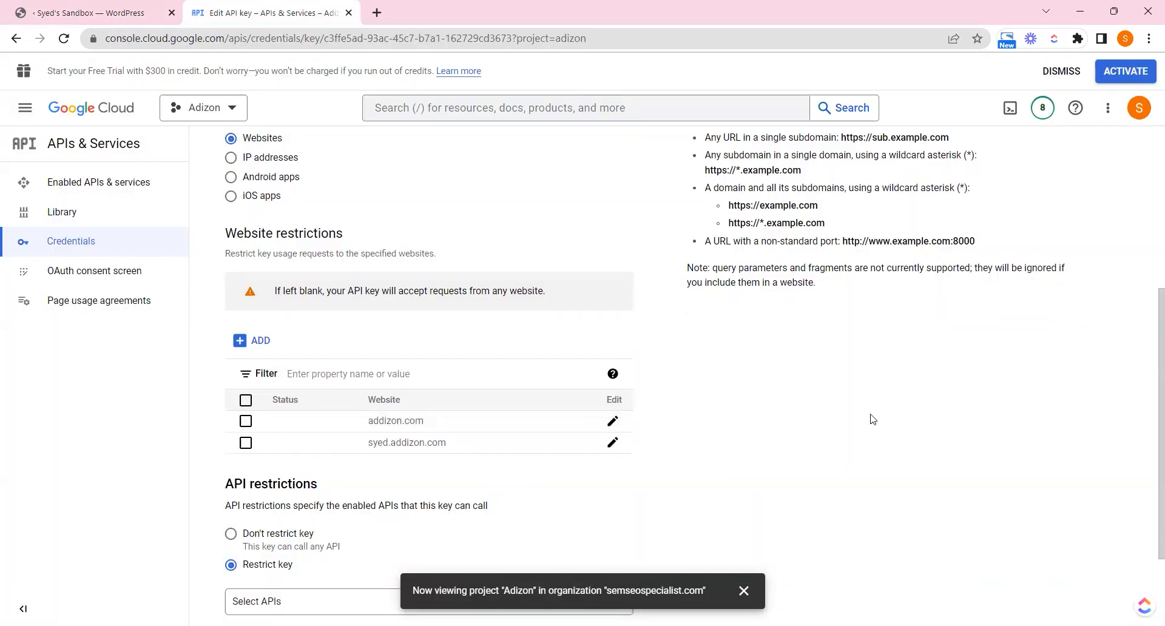
scroll(871, 415, down, 2)
click(98, 12)
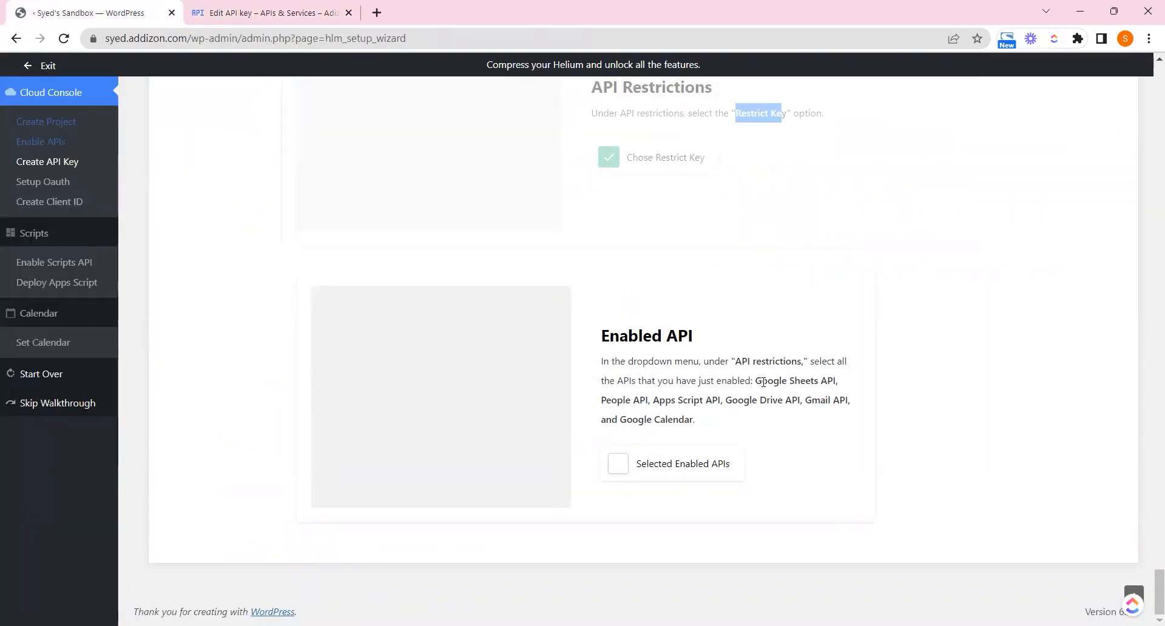
drag(759, 380, 834, 380)
key(ctrl+c)
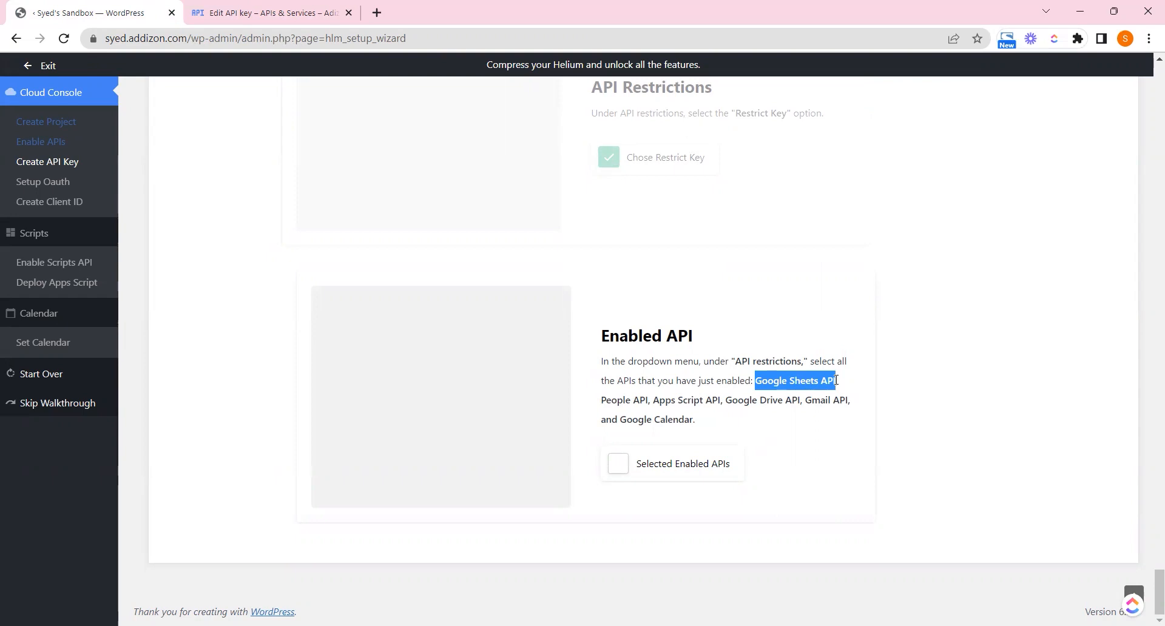
click(273, 12)
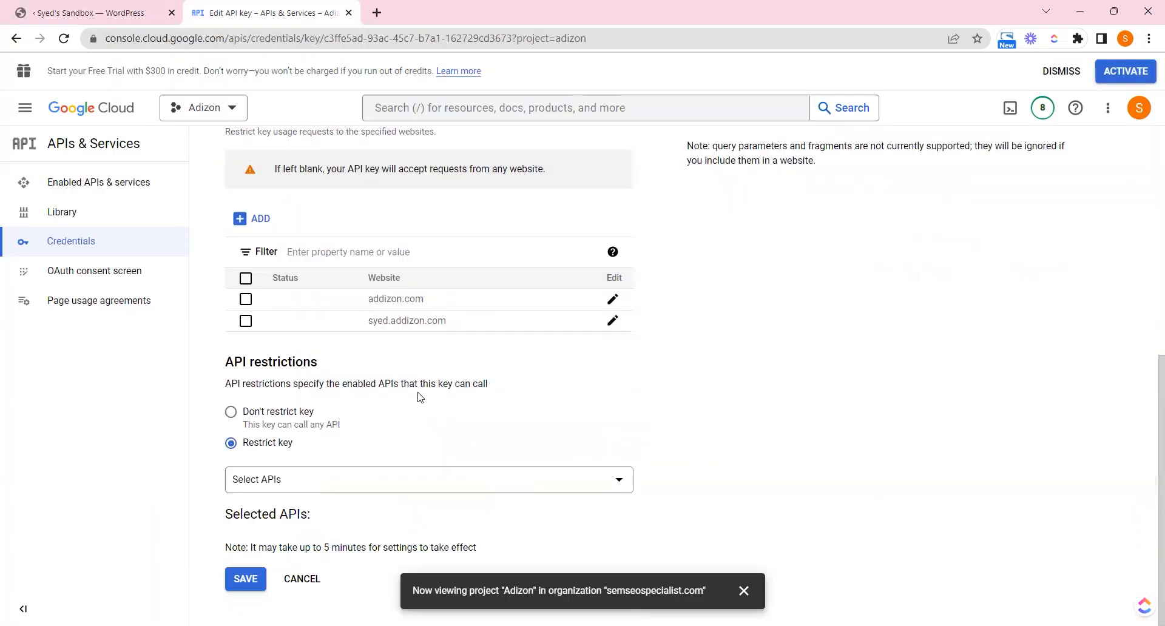
click(407, 484)
key(ctrl+v)
click(316, 433)
click(598, 395)
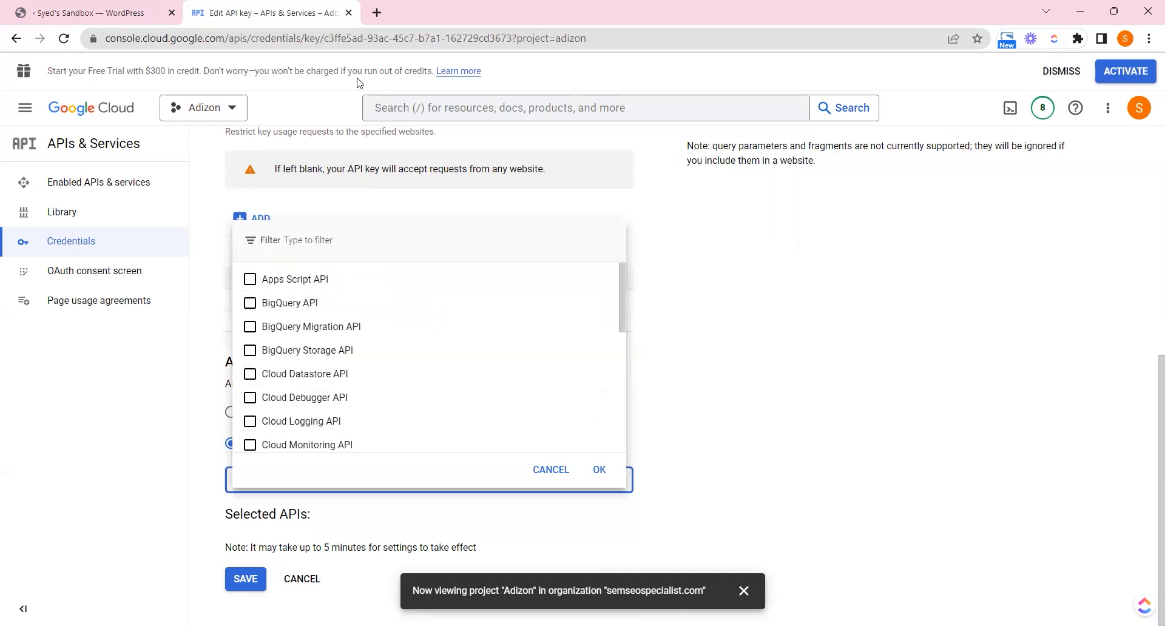
Add People API and Apps Script API to the key's allowed APIs
click(139, 6)
click(602, 403)
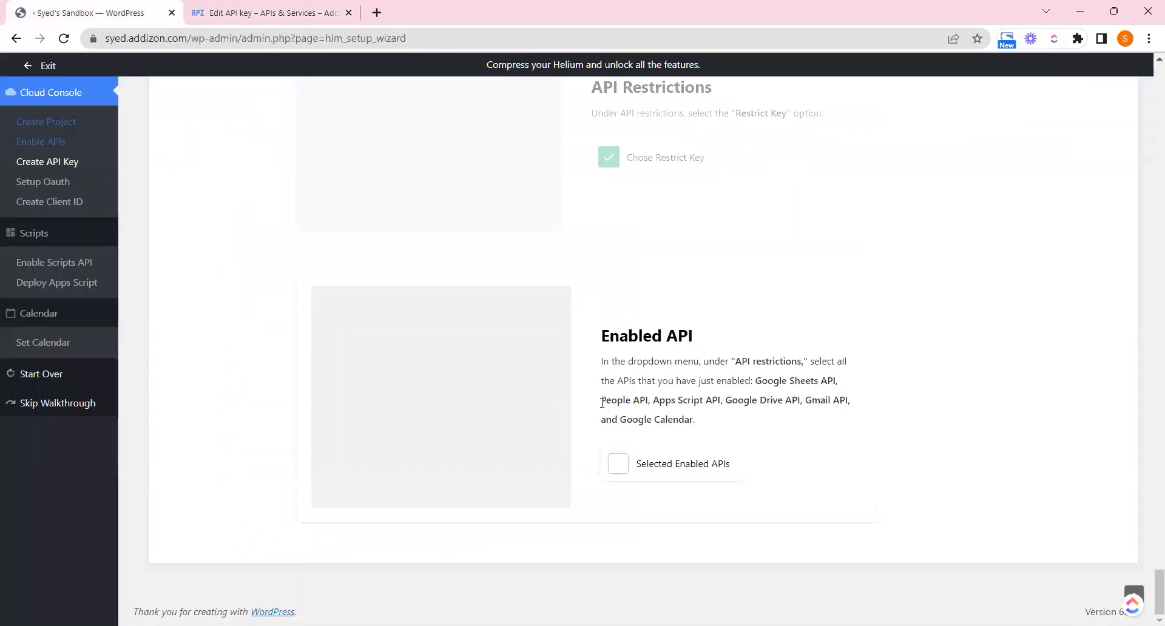
drag(602, 403, 648, 402)
key(ctrl+c)
click(285, 11)
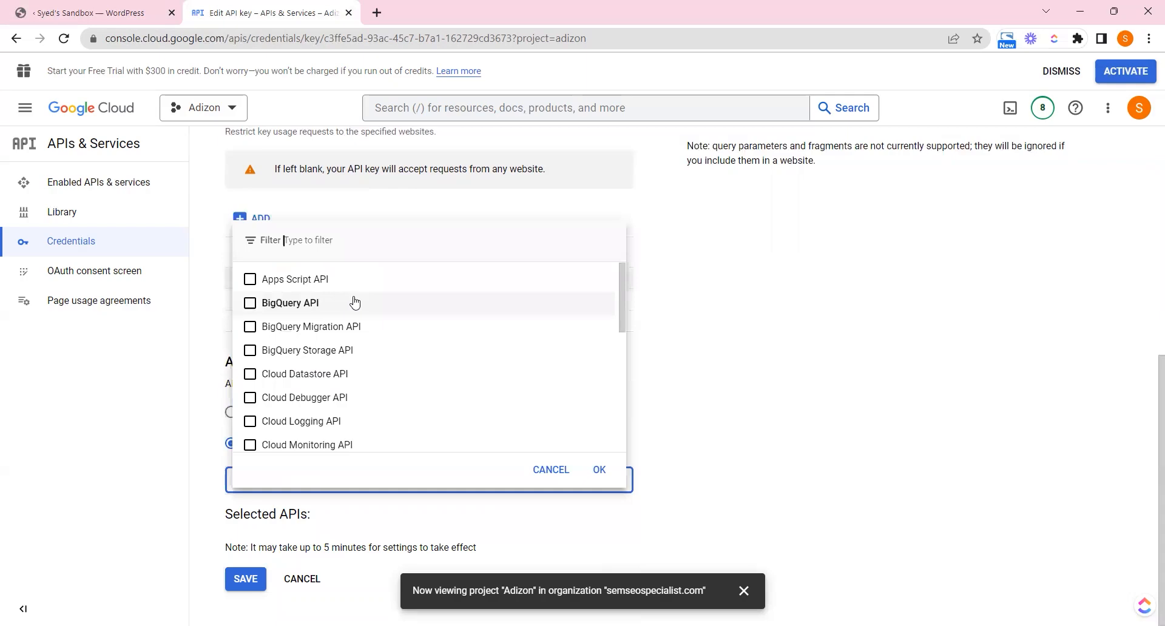
key(ctrl+v)
click(253, 440)
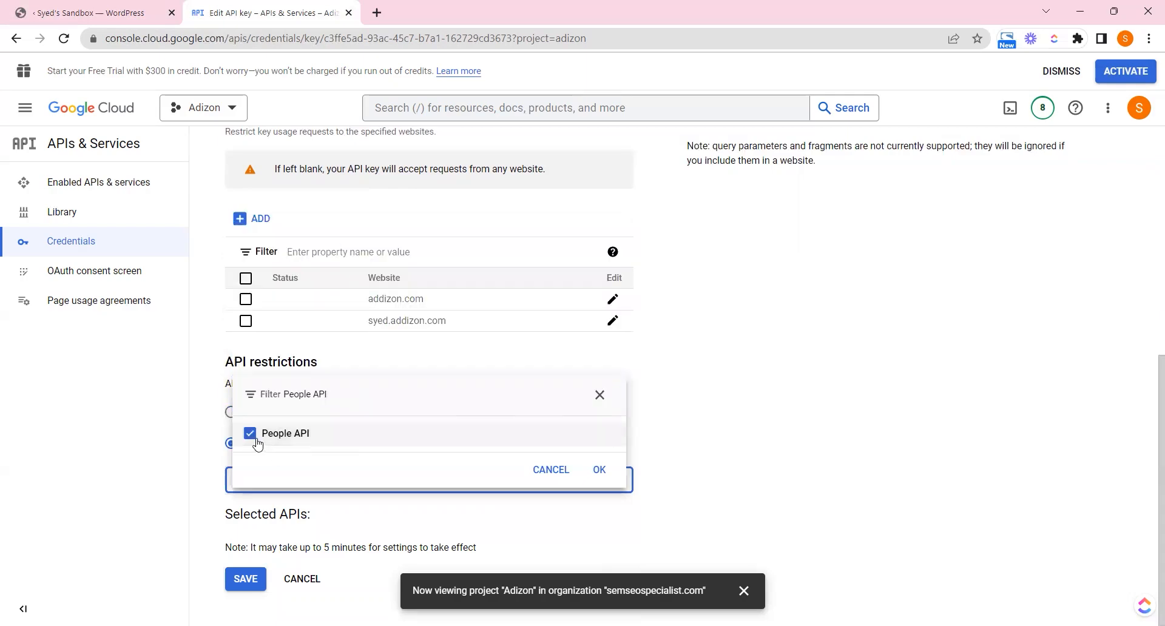
click(598, 395)
click(129, 6)
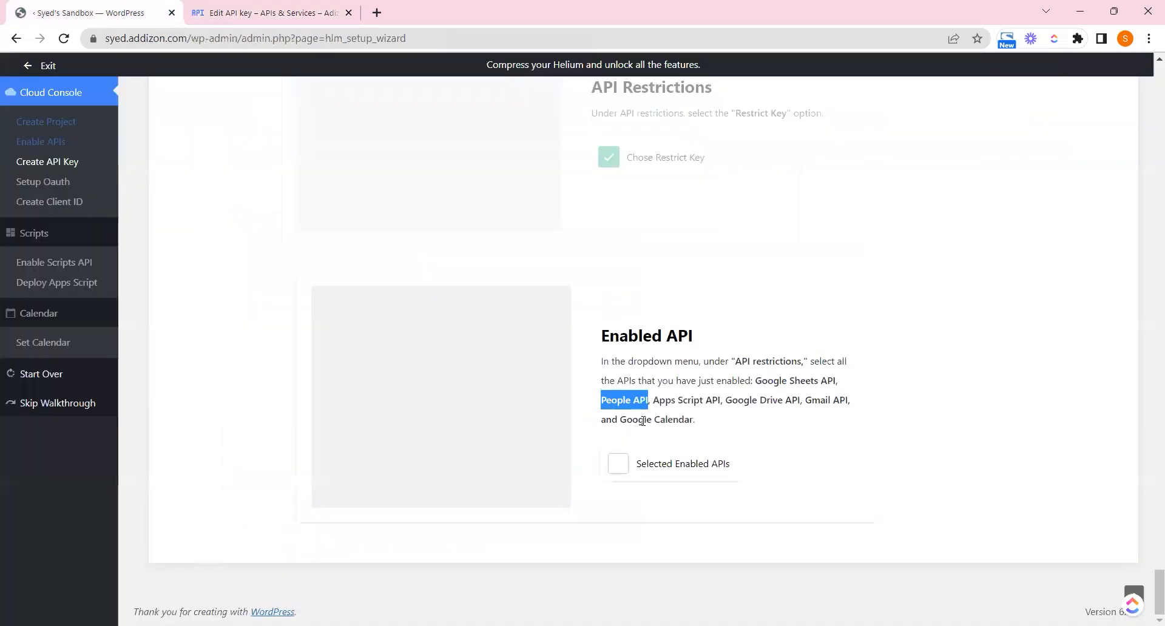
drag(653, 400, 720, 399)
key(ctrl+c)
click(267, 12)
key(ctrl+v)
click(250, 433)
Add Google Drive API and Gmail API to the key's allowed APIs
click(121, 12)
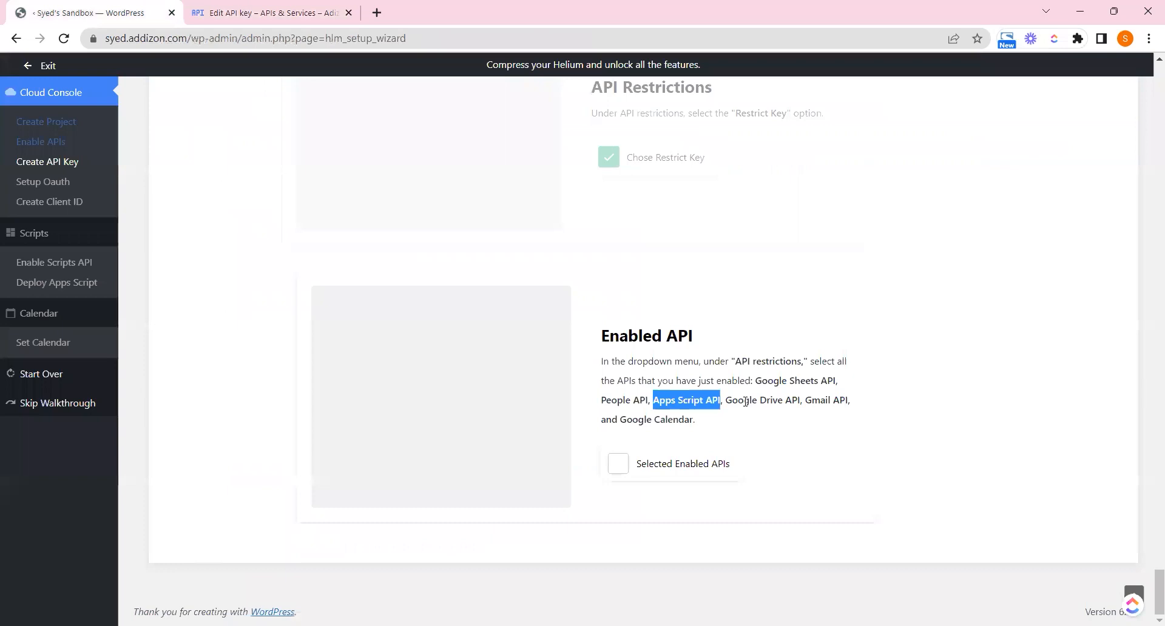
drag(726, 400, 801, 402)
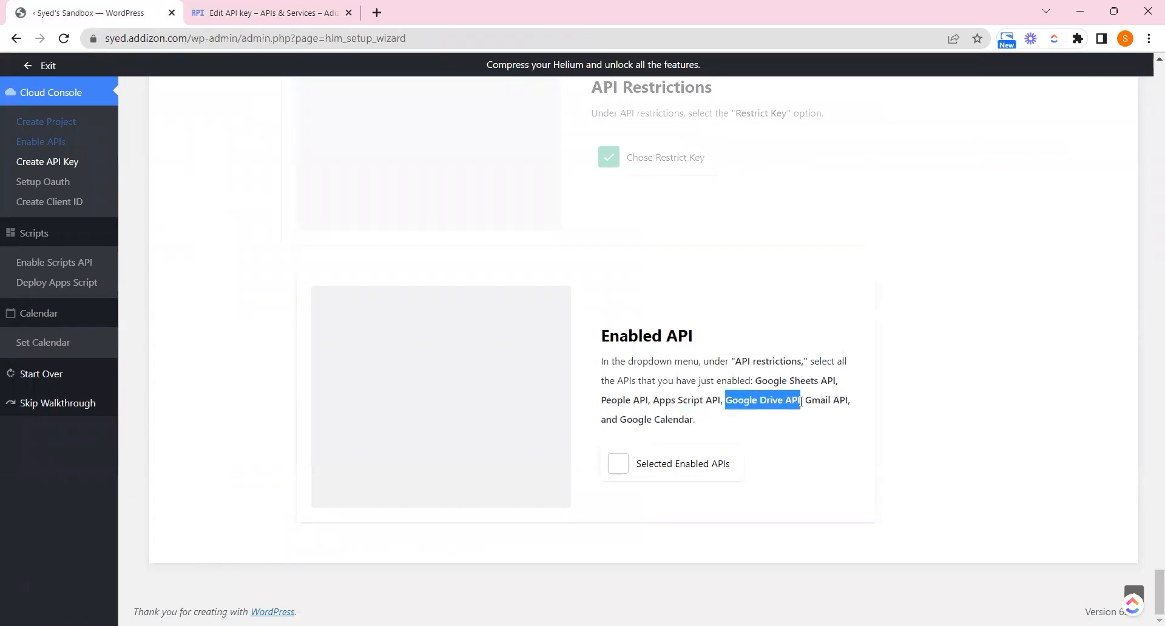
click(298, 9)
click(595, 395)
key(ctrl+v)
click(250, 432)
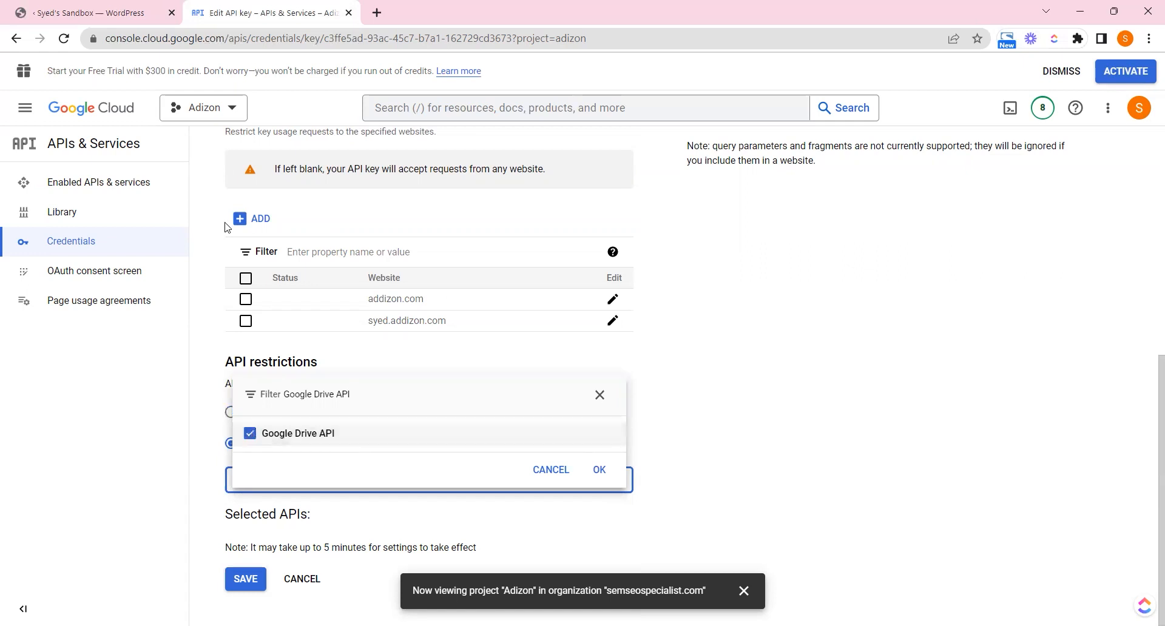
click(121, 5)
drag(806, 400, 850, 401)
click(278, 11)
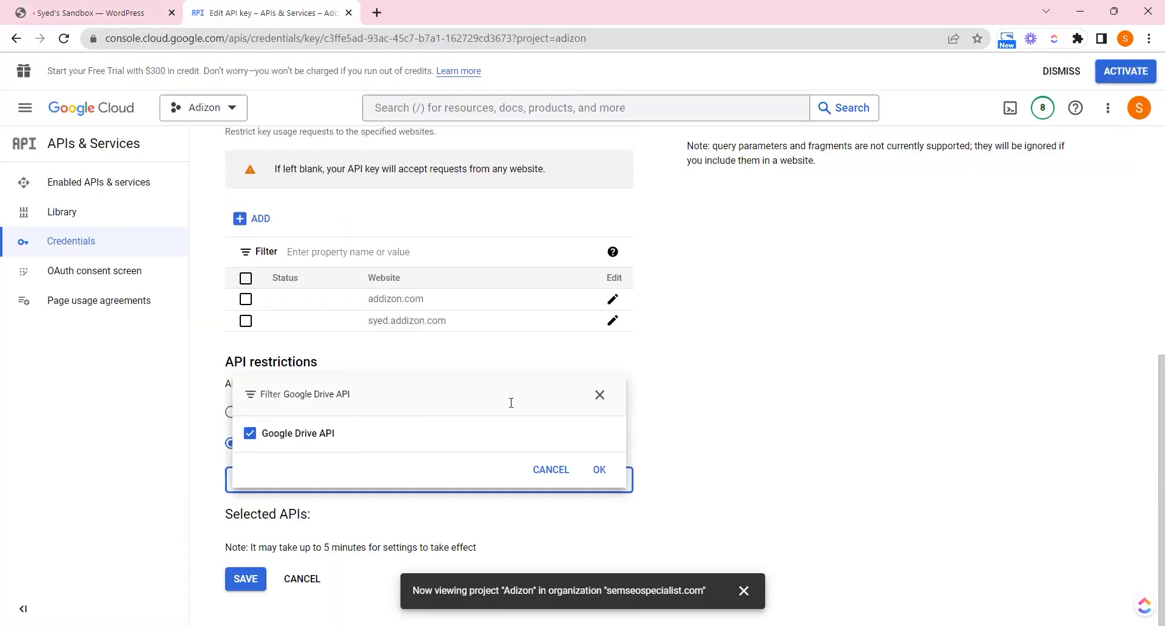
click(597, 396)
key(ctrl+v)
click(250, 431)
Add Google Calendar API and confirm the six selected APIs
click(106, 9)
drag(620, 423, 692, 423)
click(311, 9)
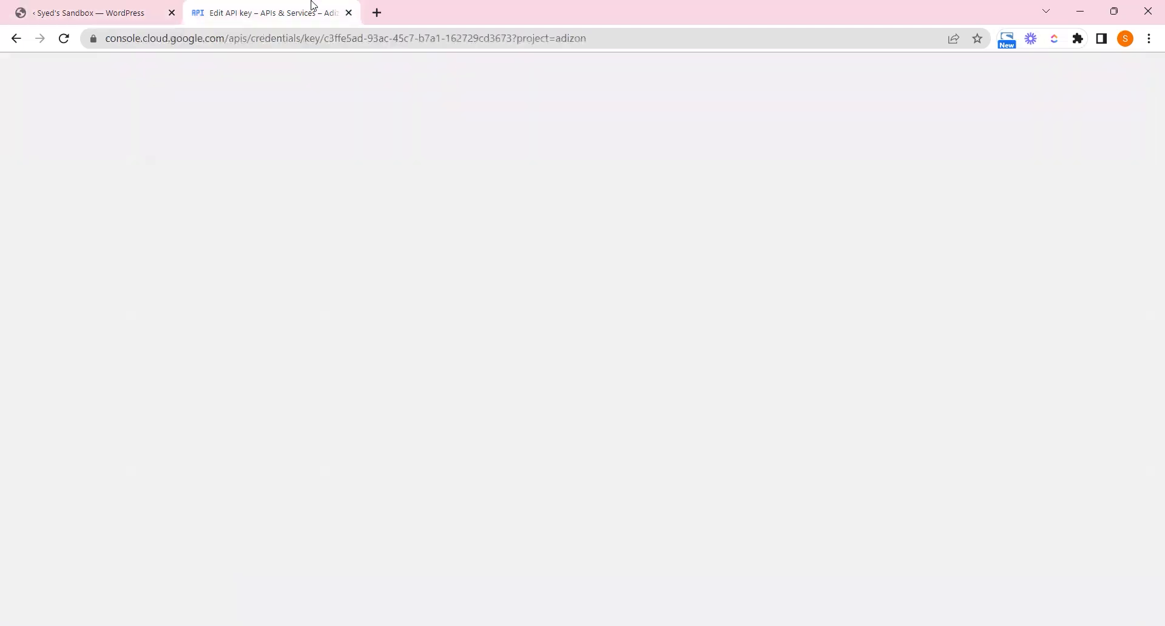
click(598, 396)
key(ctrl+v)
click(250, 431)
click(599, 469)
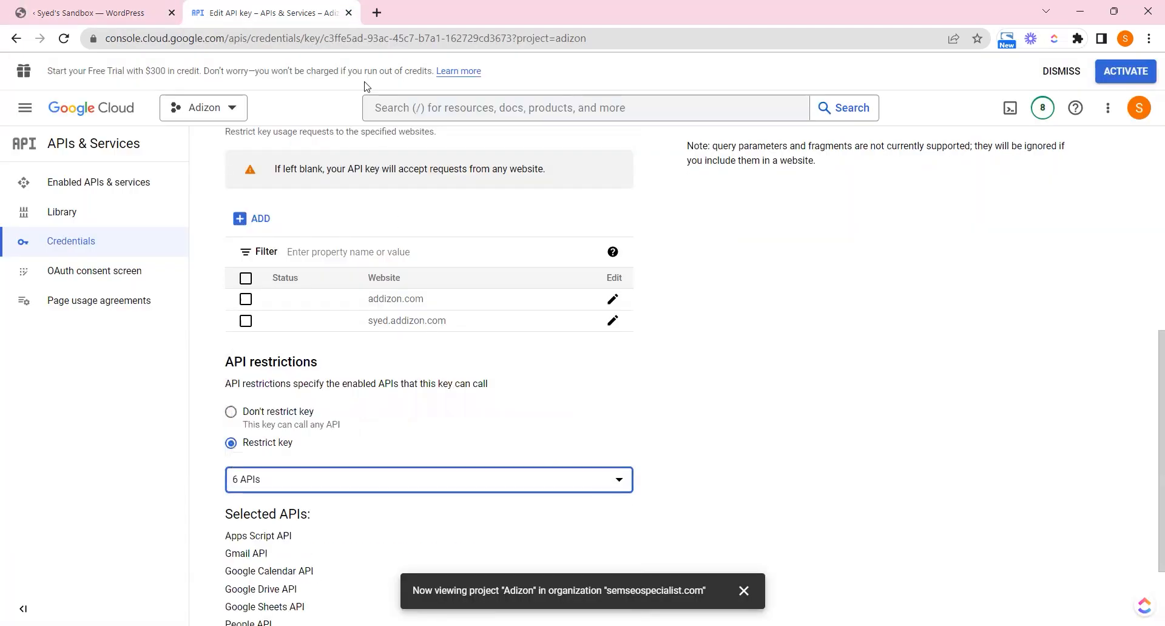
scroll(1149, 391, down, 2)
Tick the Selected Enabled APIs step in the Helium wizard
click(155, 6)
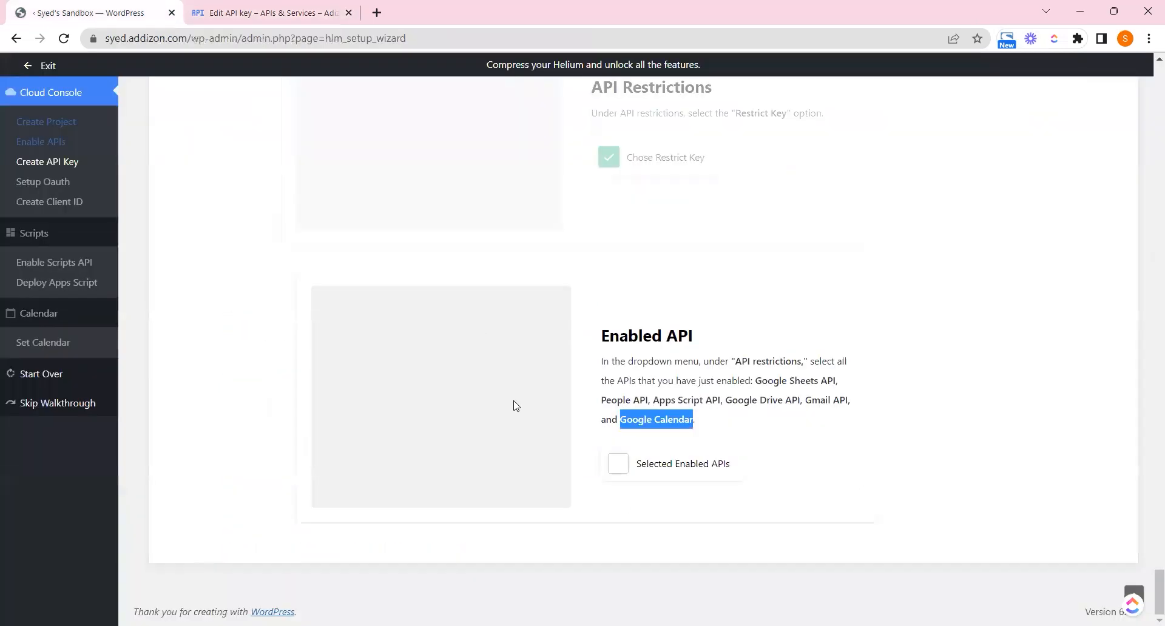
click(671, 468)
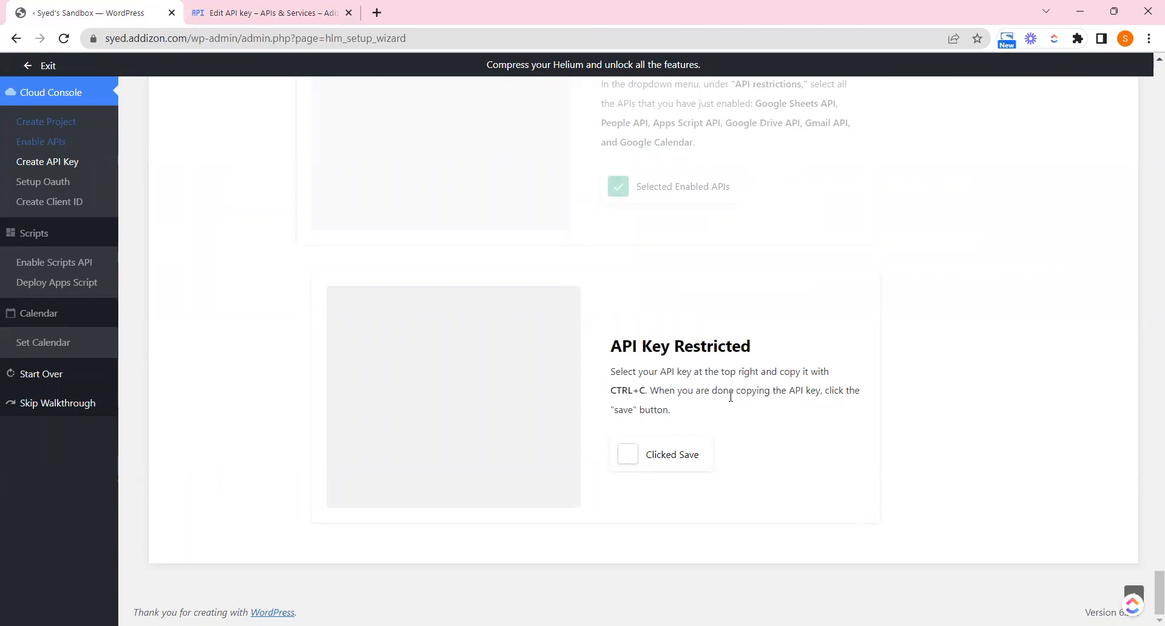
drag(612, 410, 681, 417)
click(273, 12)
scroll(1148, 362, up, 10)
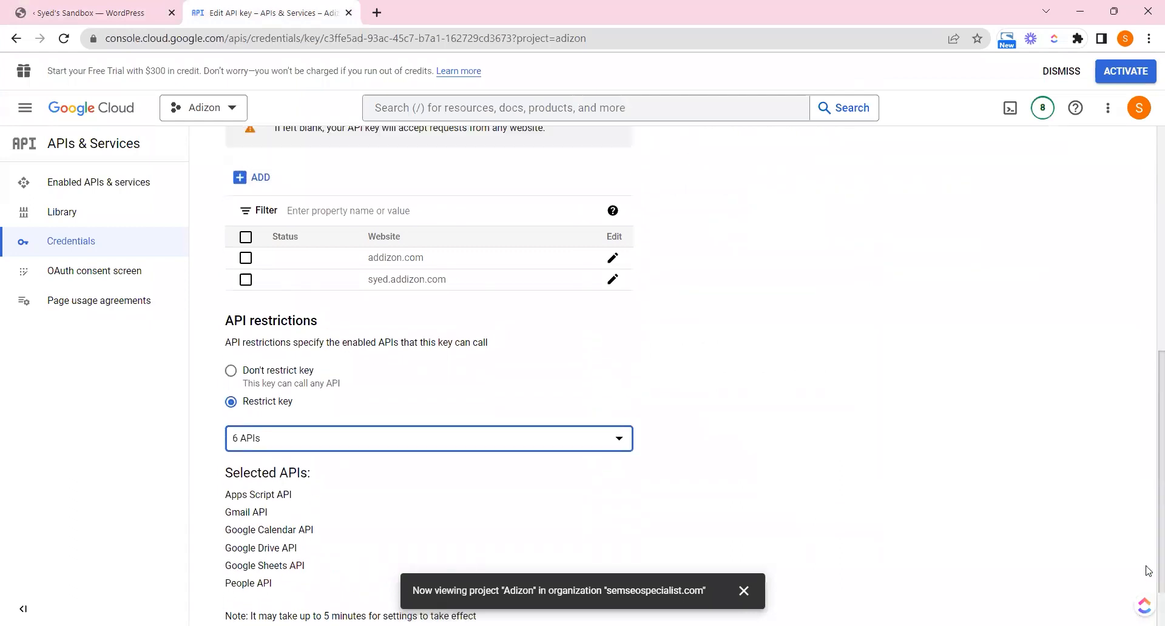
Copy the API key value and save the key's restrictions
double_click(863, 226)
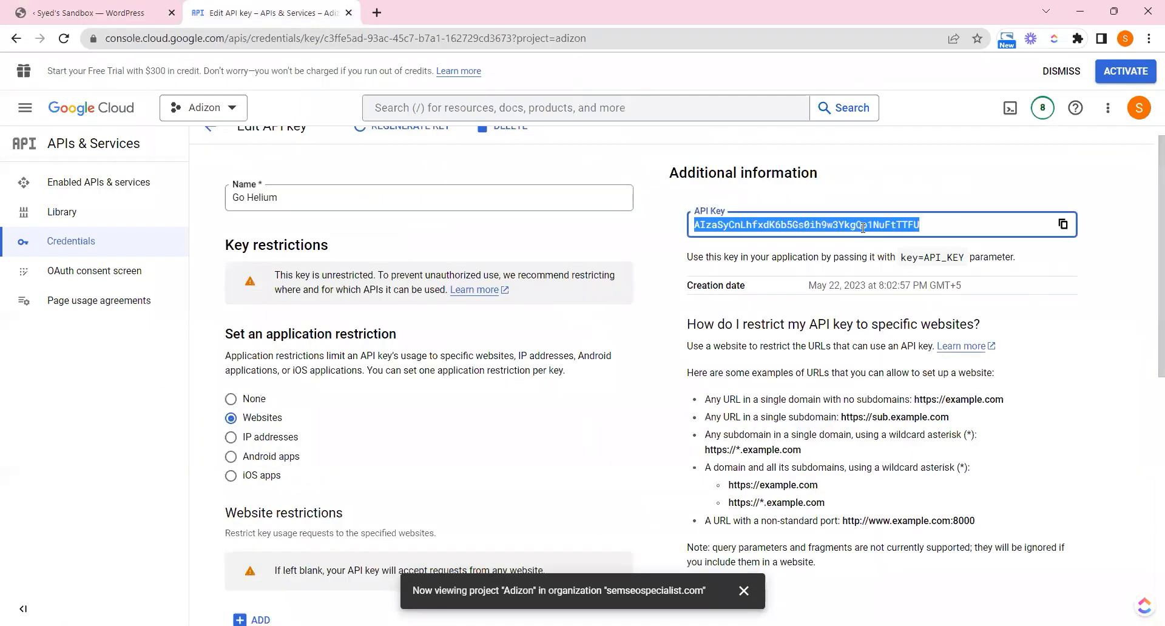
click(1063, 225)
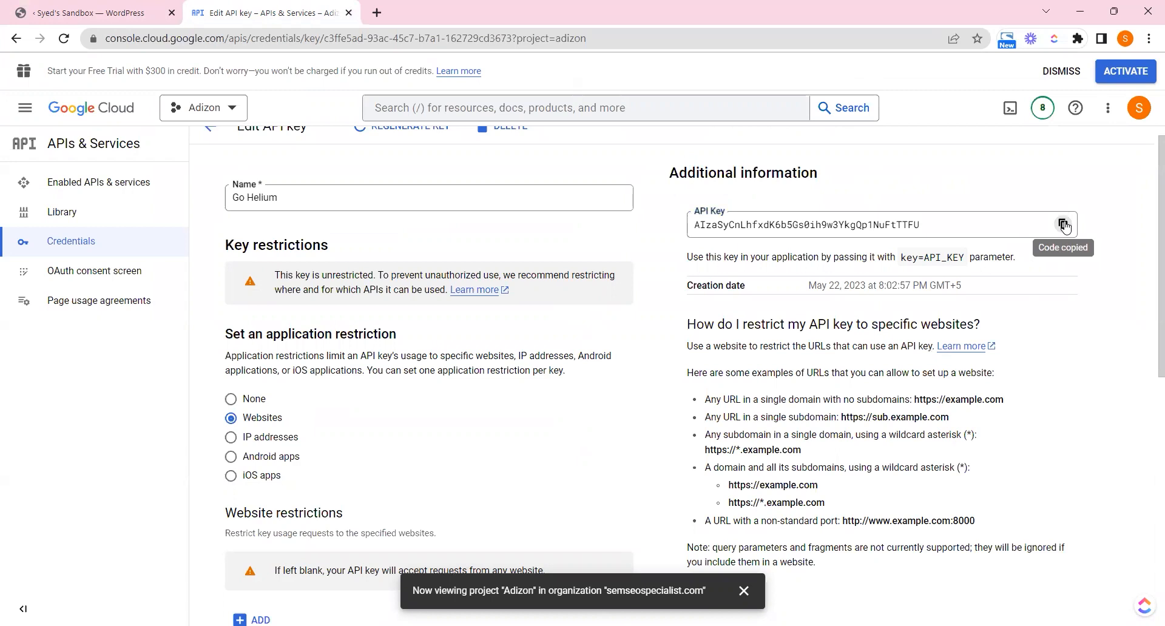
scroll(1147, 364, down, 10)
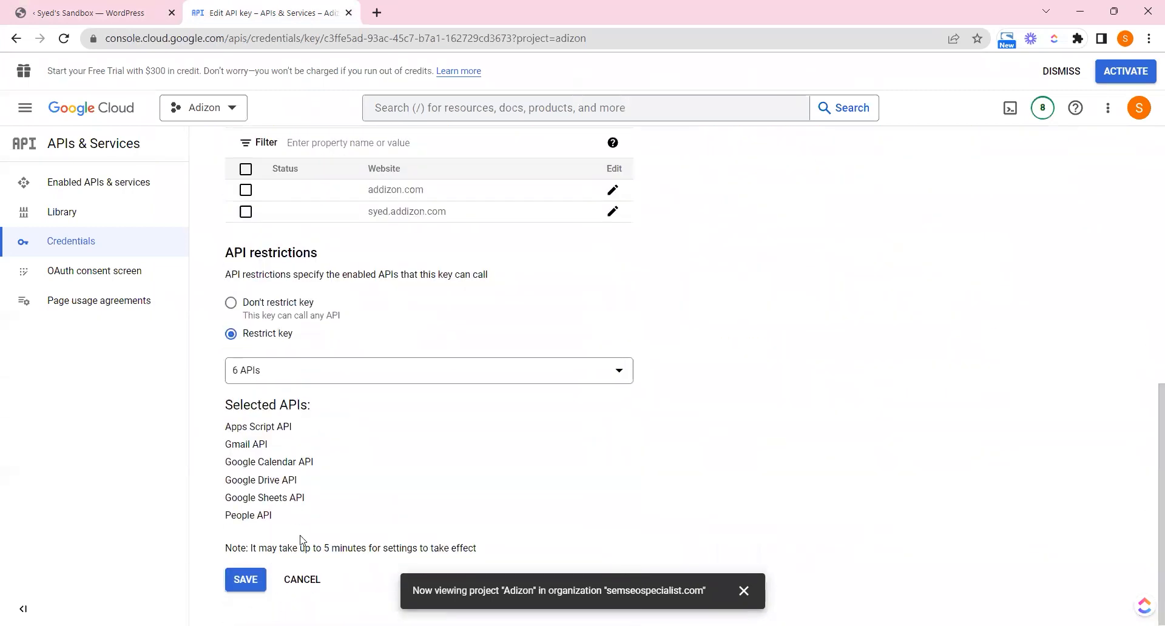
click(238, 581)
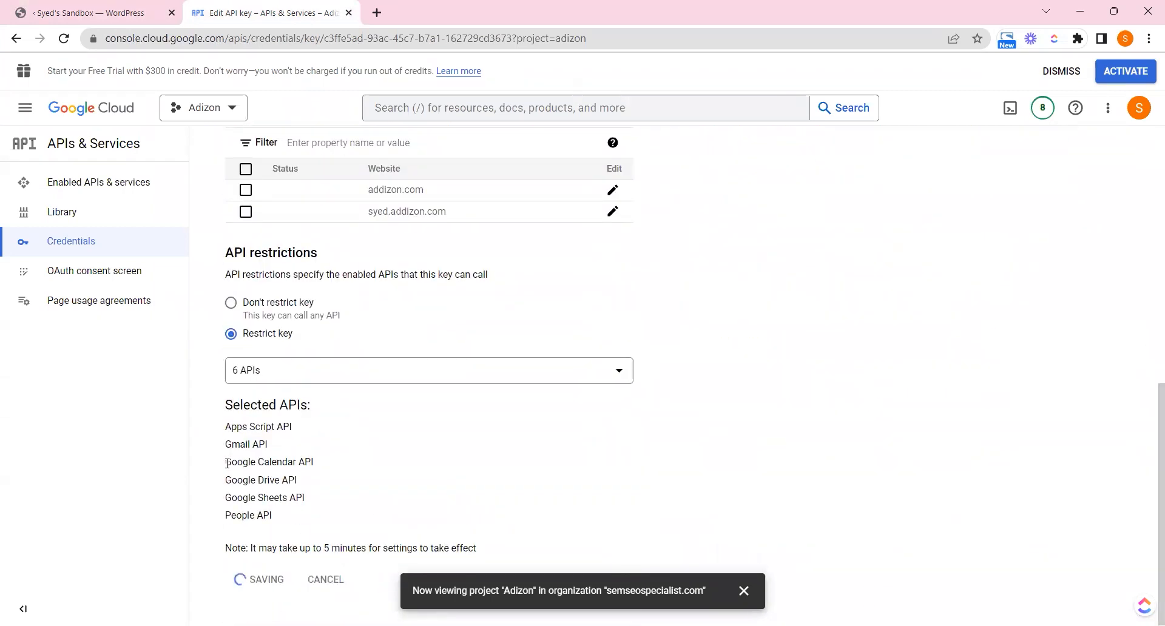
Paste the copied API key into the wizard's API Key field and tick the step
key(ctrl+Tab)
click(672, 470)
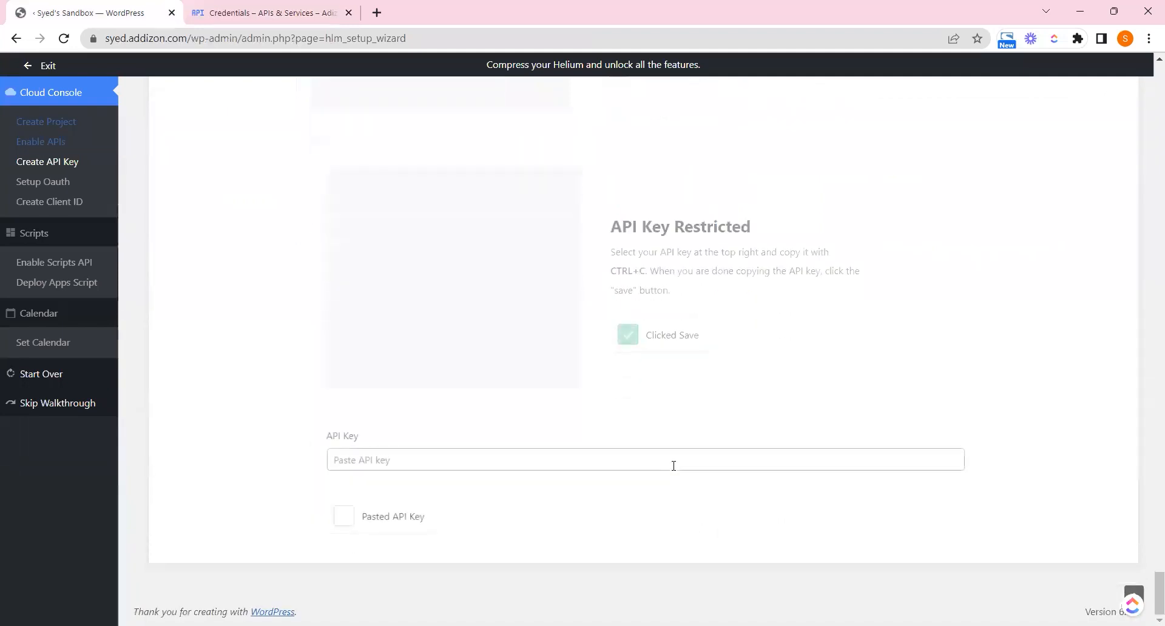
click(385, 460)
key(ctrl+v)
click(345, 519)
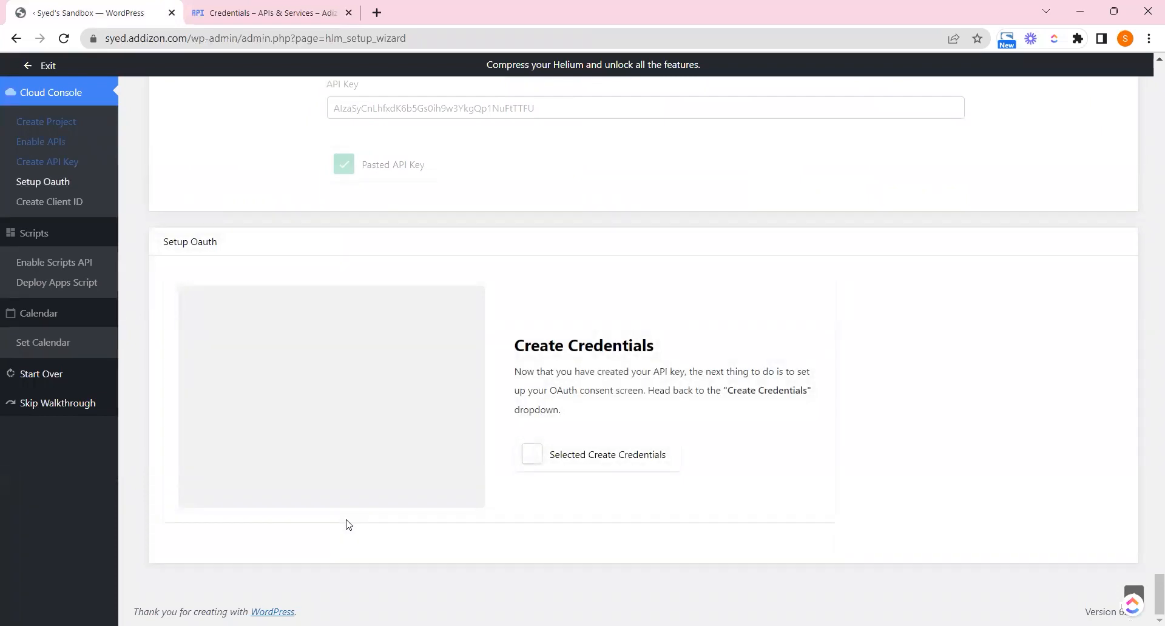
Choose OAuth client ID from the Create Credentials menu
click(318, 6)
click(352, 139)
click(104, 5)
click(558, 456)
drag(526, 391, 731, 391)
click(661, 391)
click(261, 10)
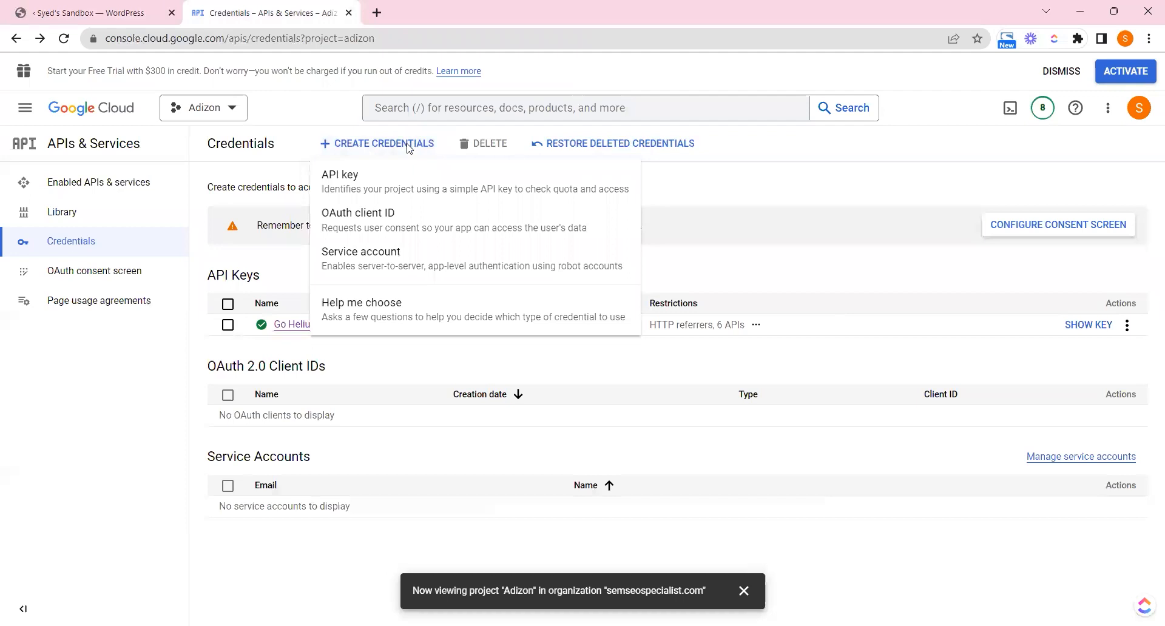
click(392, 219)
Start configuring the OAuth consent screen from the Create OAuth client ID page
click(71, 8)
click(635, 439)
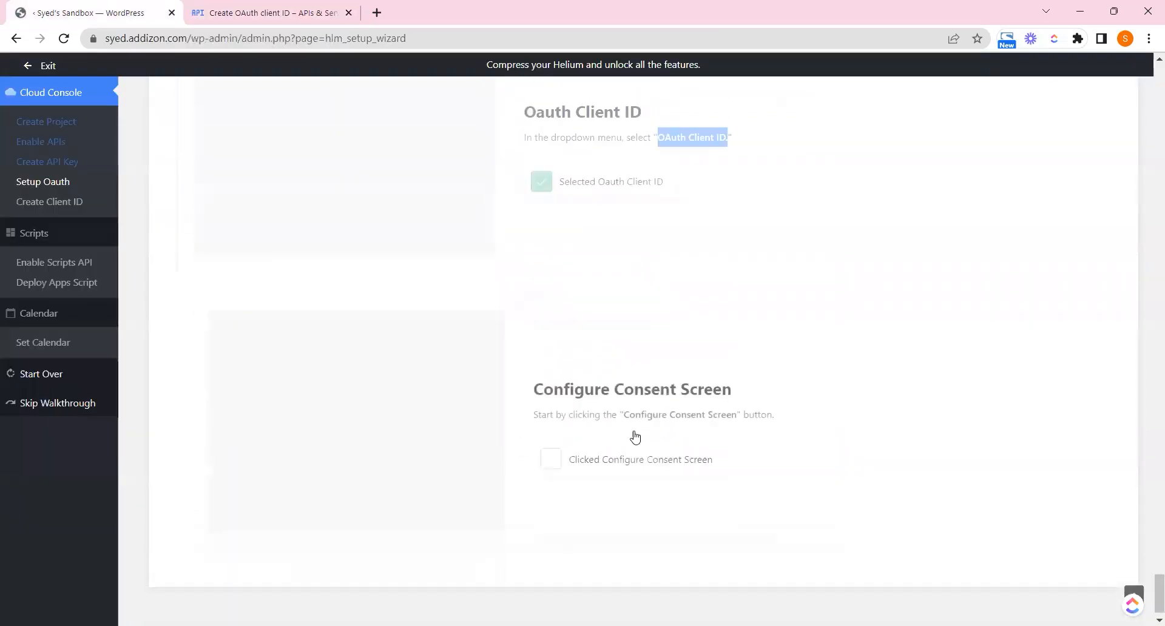
drag(555, 367, 745, 397)
click(618, 389)
click(743, 401)
click(202, 7)
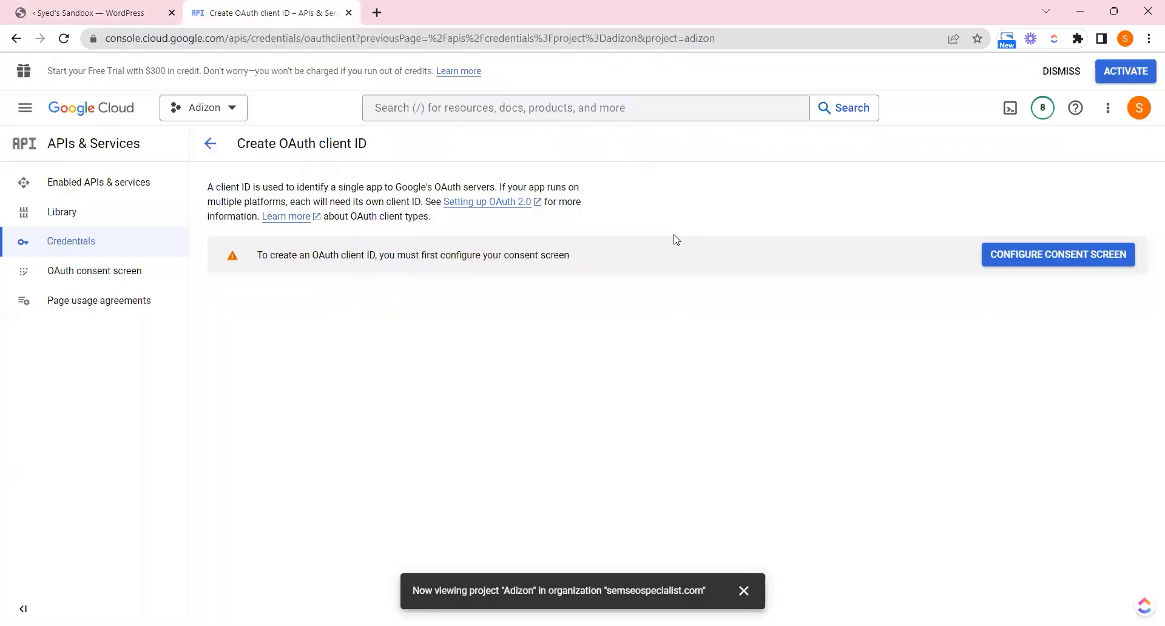
click(1073, 256)
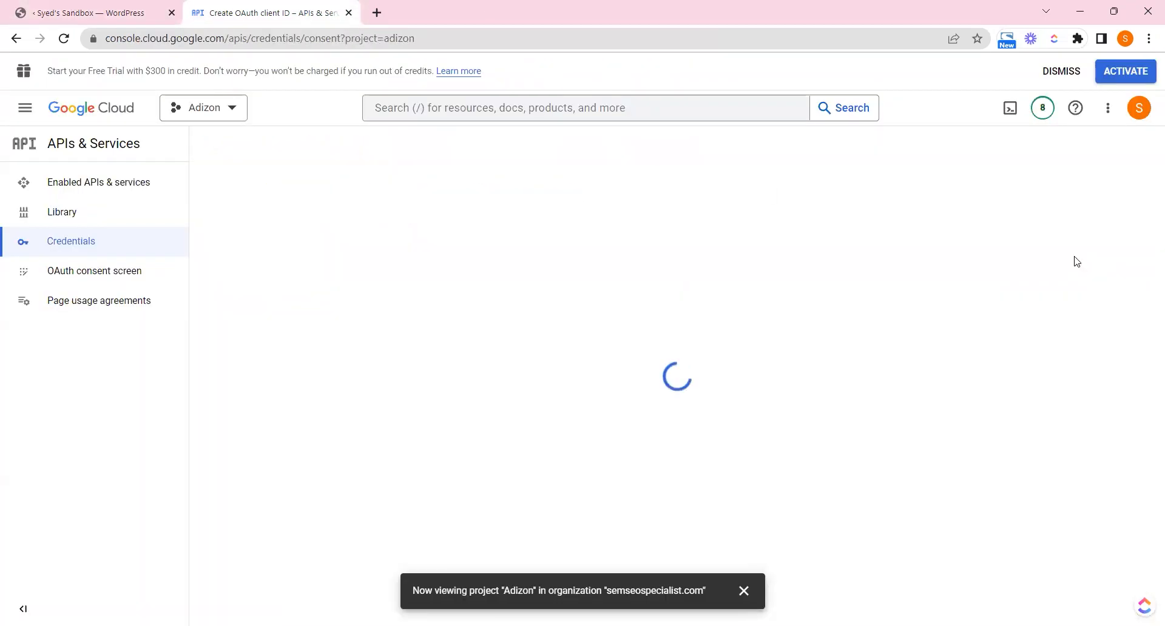
Select Internal as the consent screen's user type
click(97, 13)
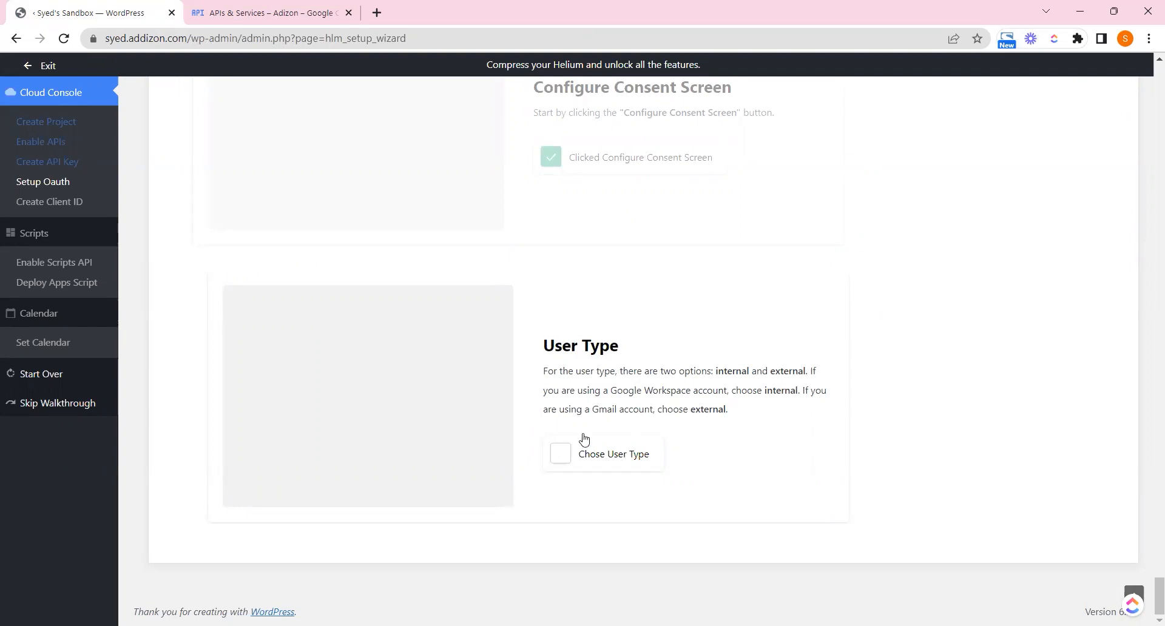
click(237, 7)
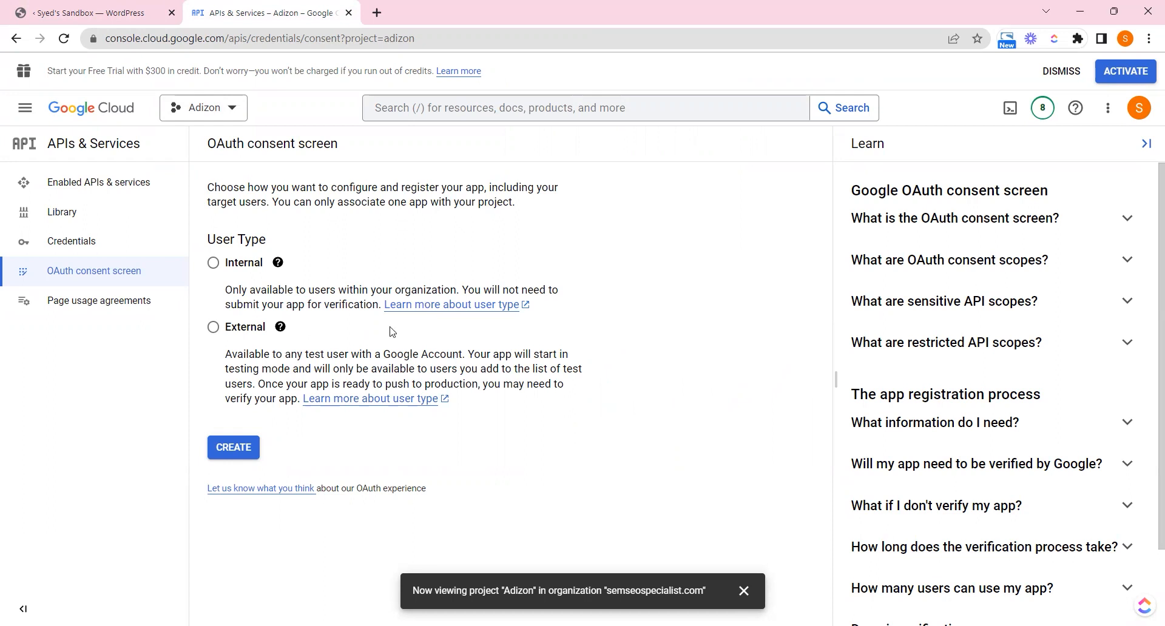
click(277, 267)
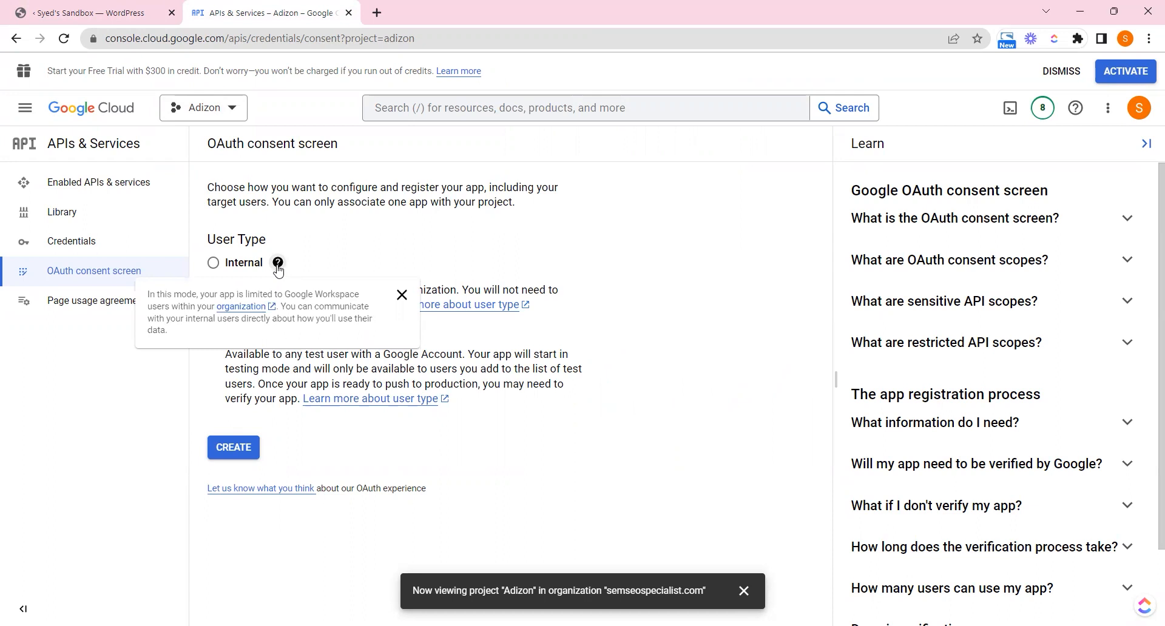
click(281, 328)
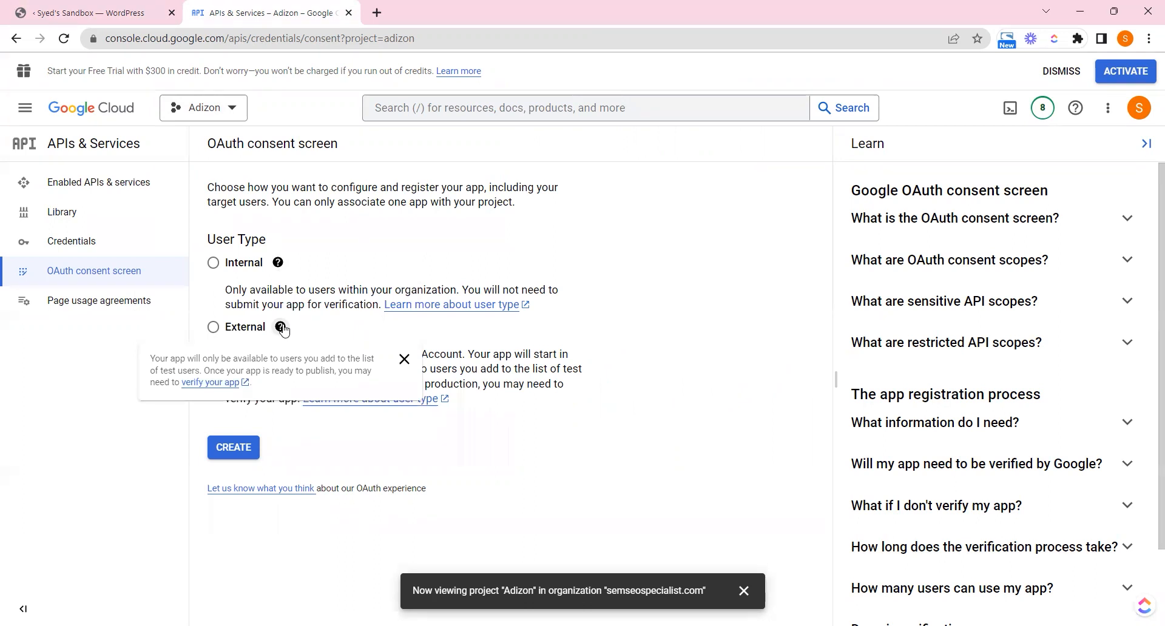
click(230, 271)
Create the consent screen with the Internal user type
click(91, 13)
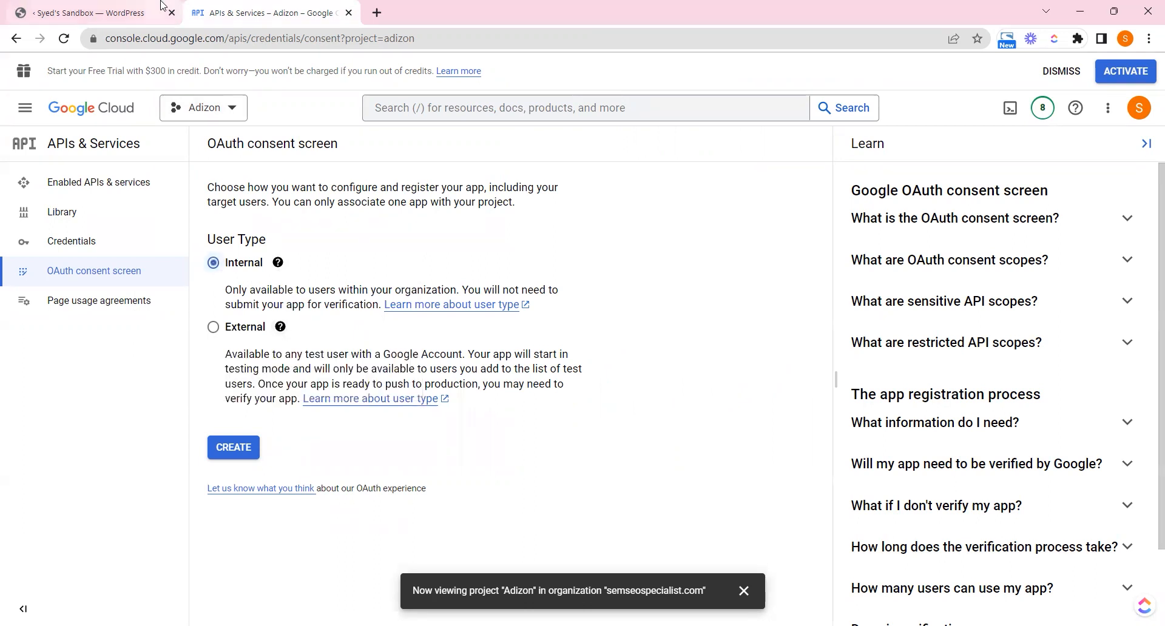
click(642, 457)
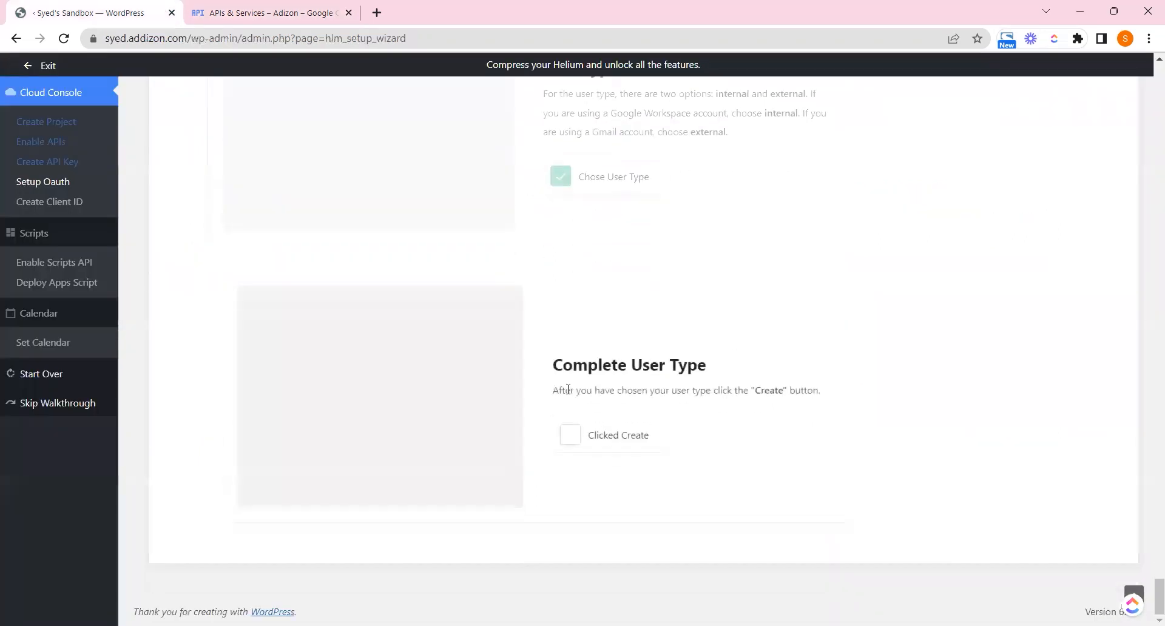
double_click(759, 395)
click(758, 394)
click(273, 12)
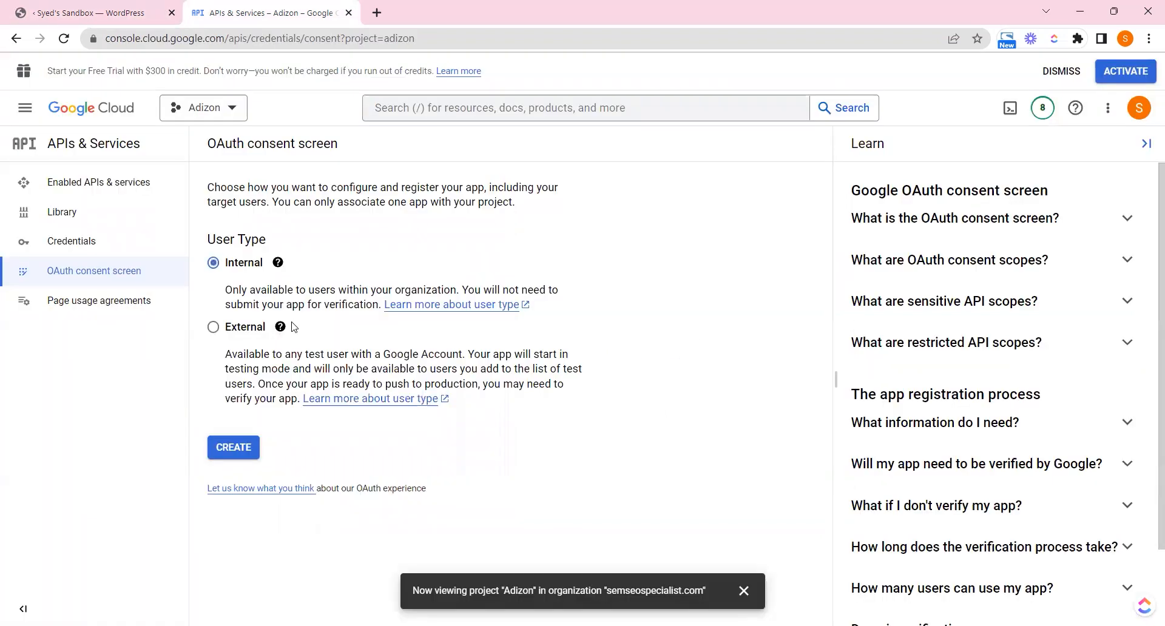
click(229, 452)
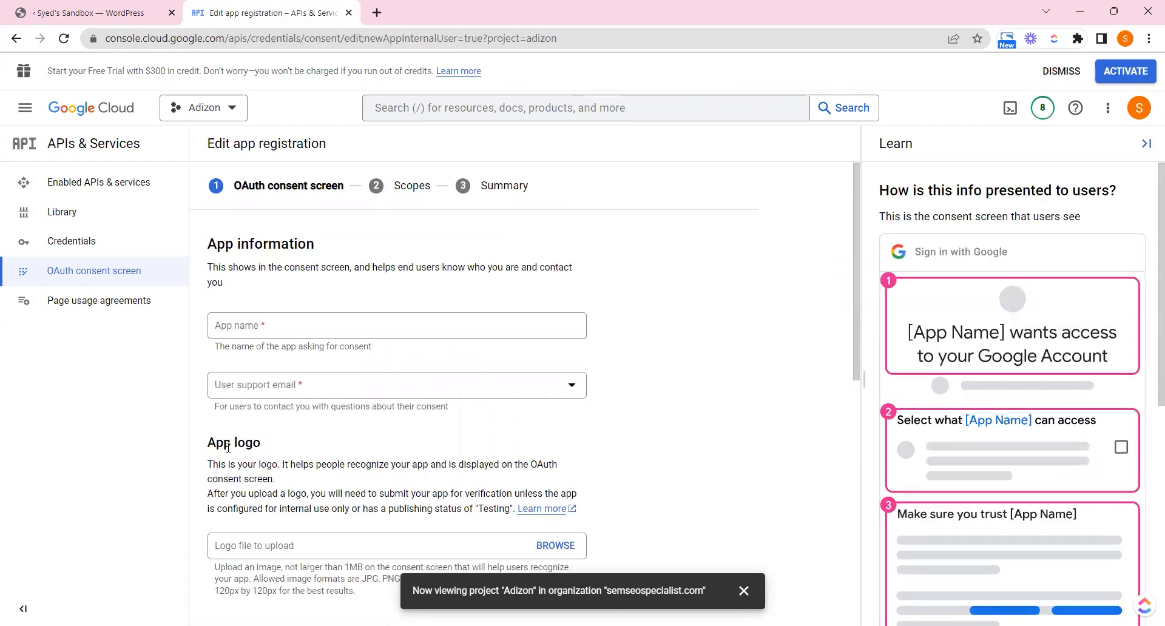
click(1, 3)
Enter 'Go Helium 1' as the consent screen's app name
click(606, 438)
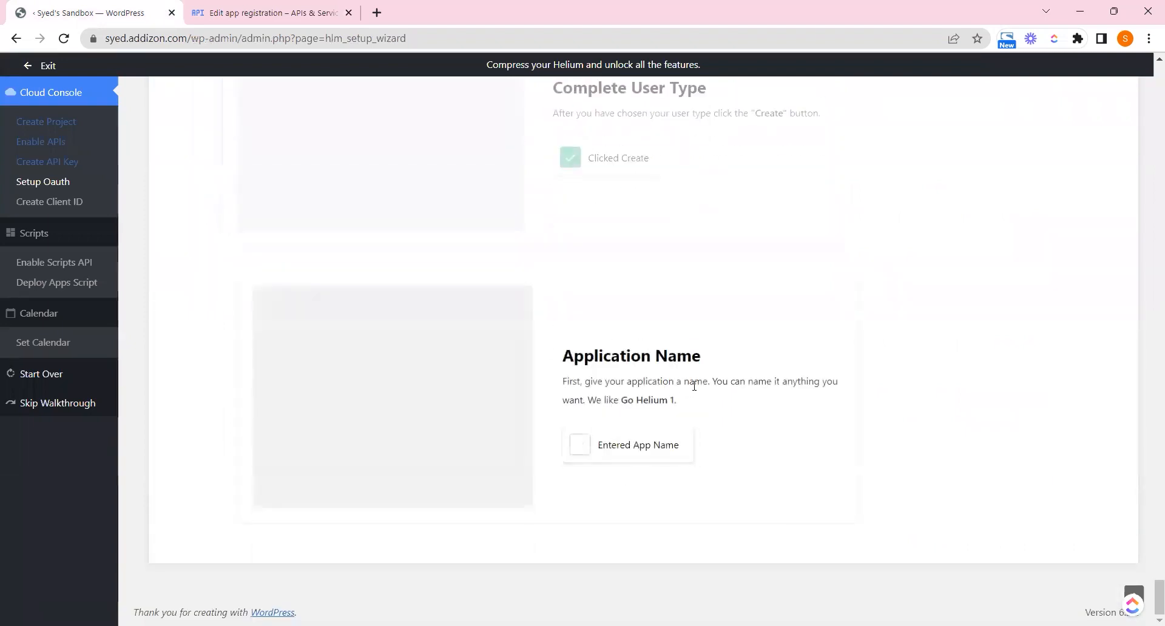
drag(621, 401, 673, 404)
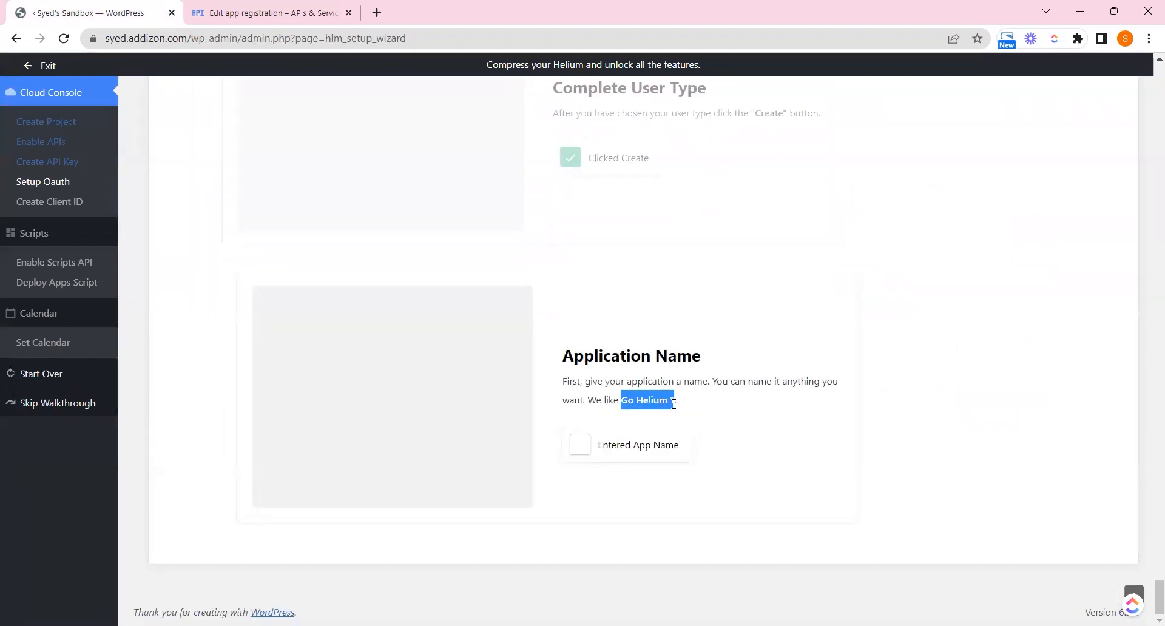
right_click(668, 403)
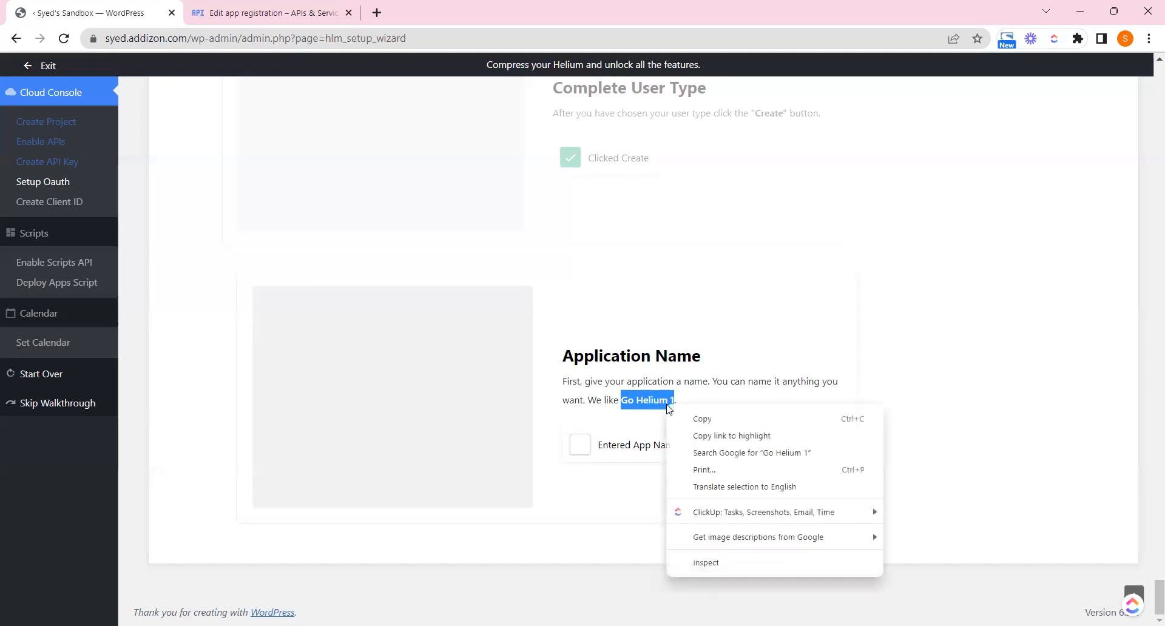
click(687, 419)
click(666, 417)
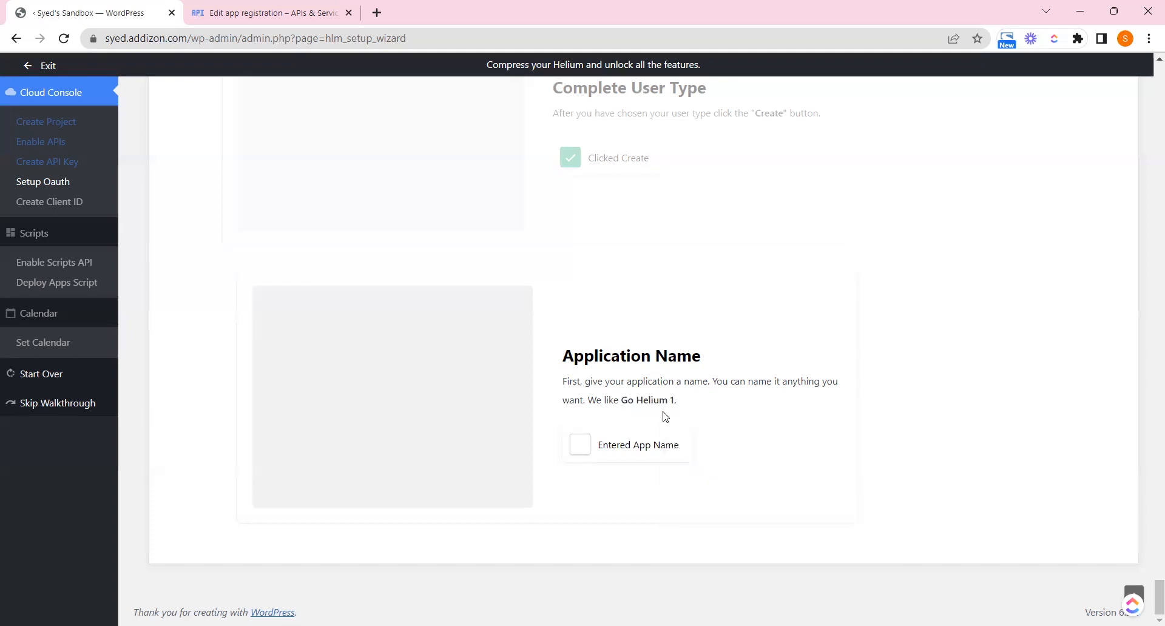
click(310, 12)
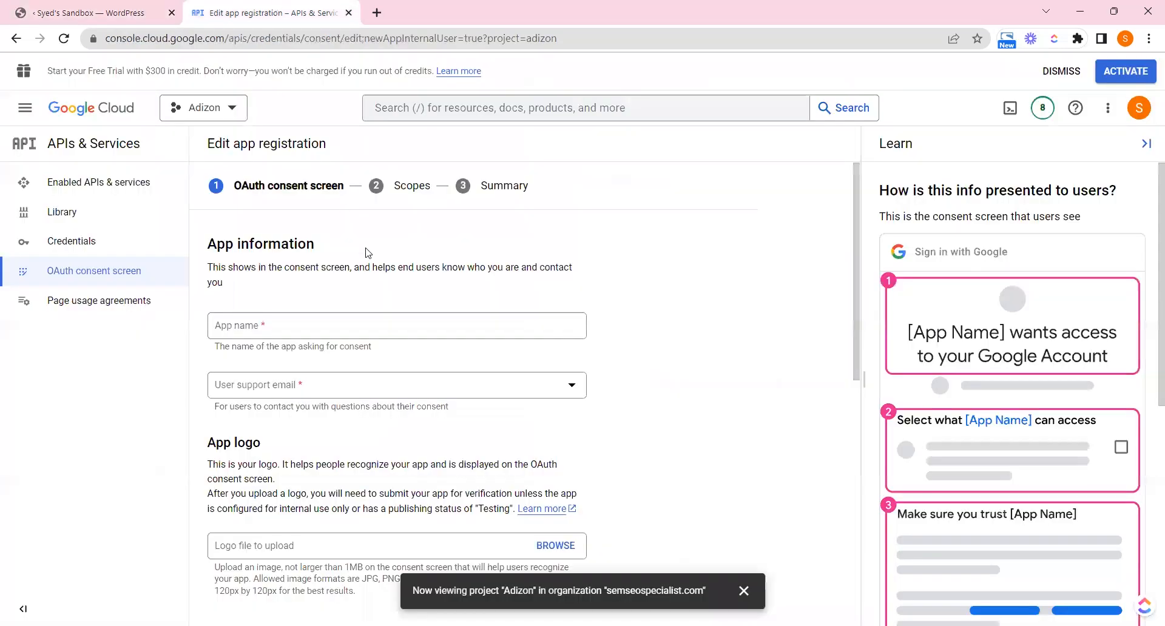
click(281, 318)
key(ctrl+v)
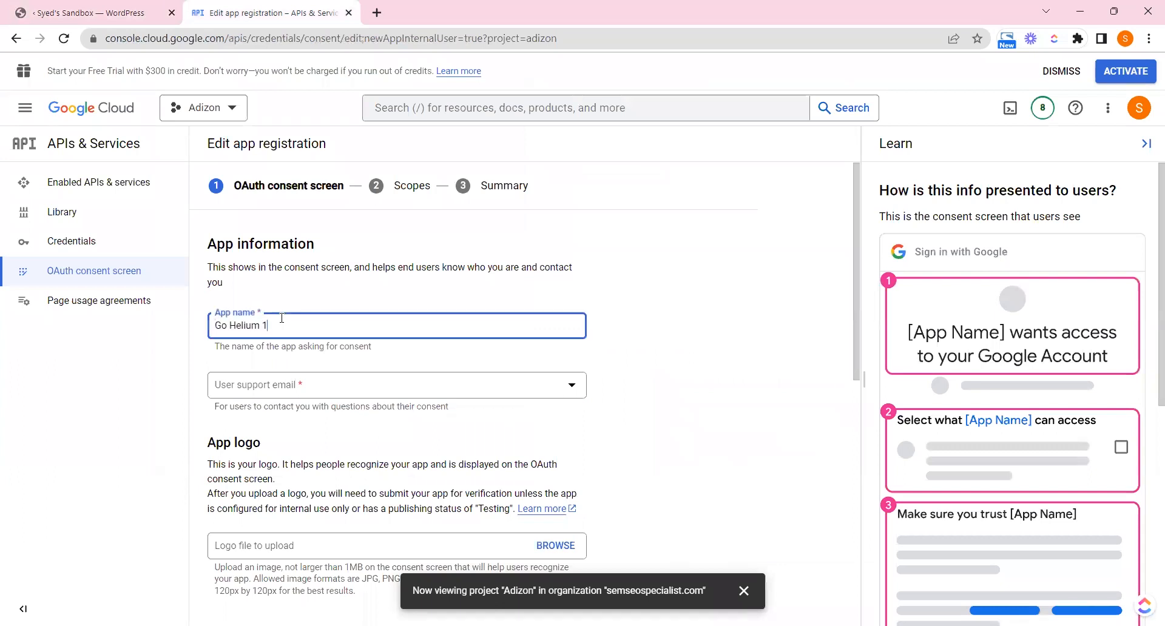
Choose the signed-in account's email as the user support email
click(91, 12)
click(605, 449)
click(619, 446)
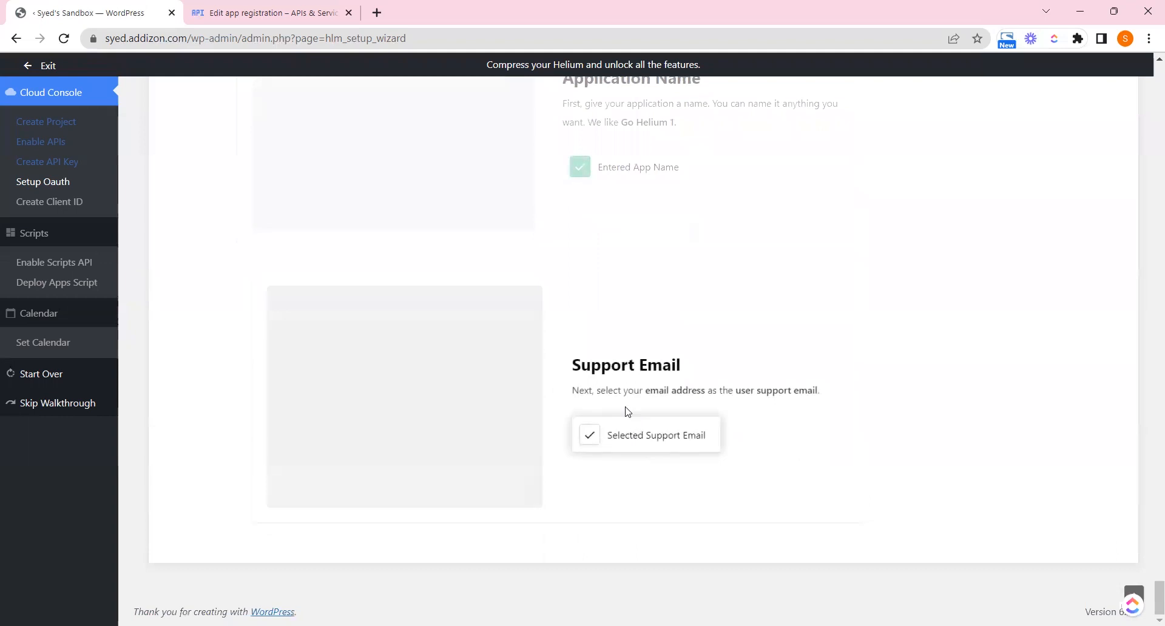
drag(654, 394, 759, 394)
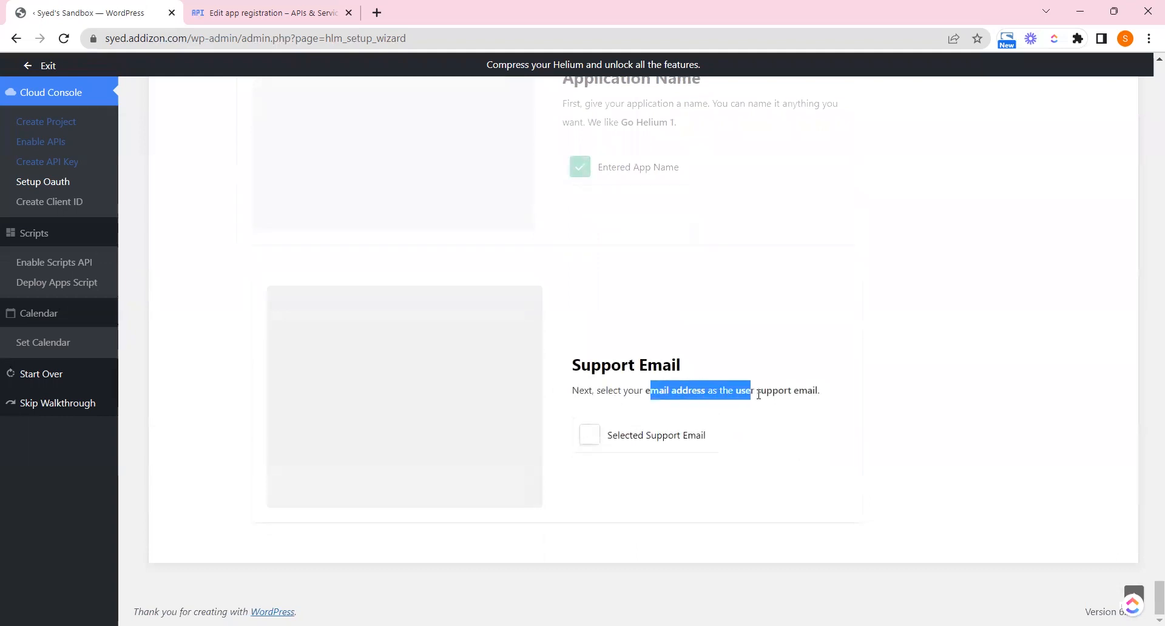
click(758, 394)
click(275, 11)
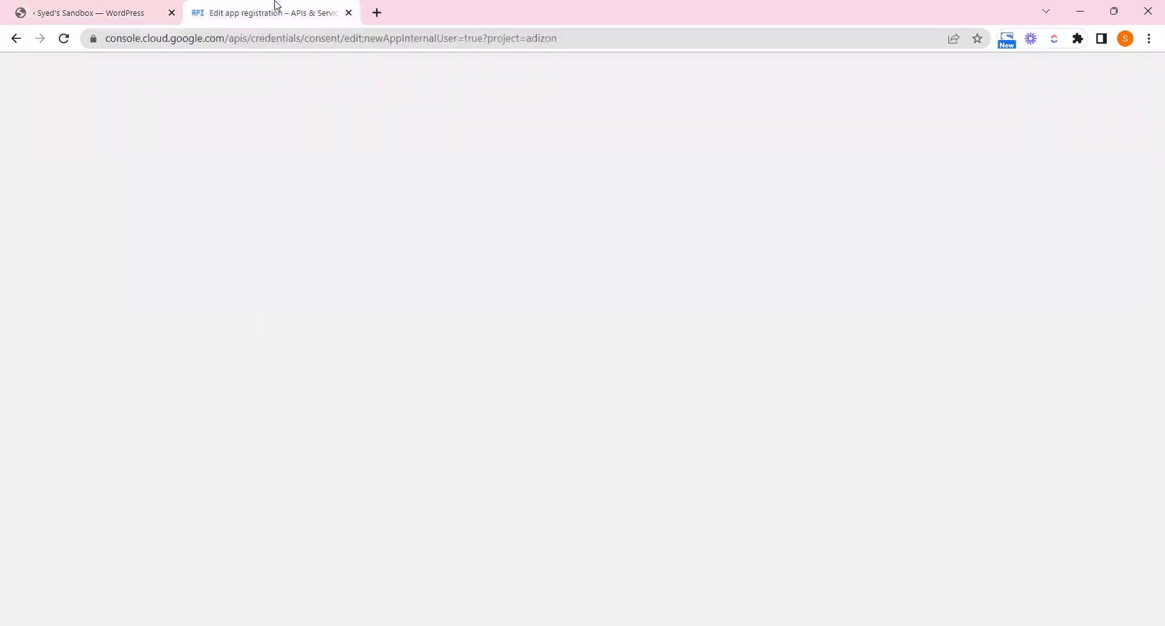
click(301, 386)
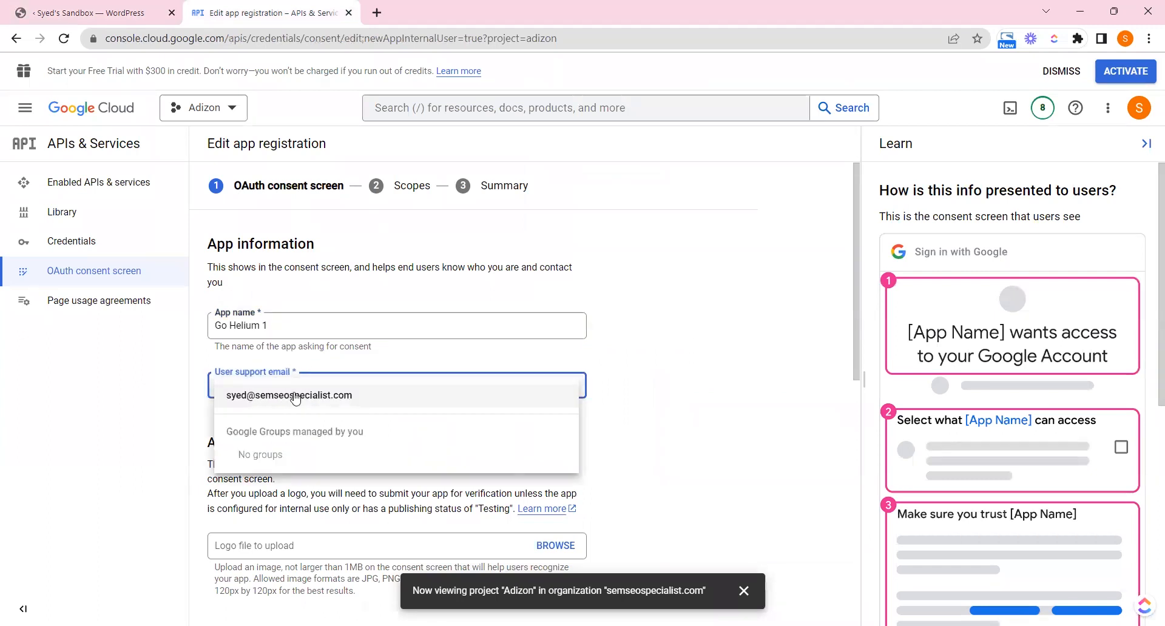
click(267, 397)
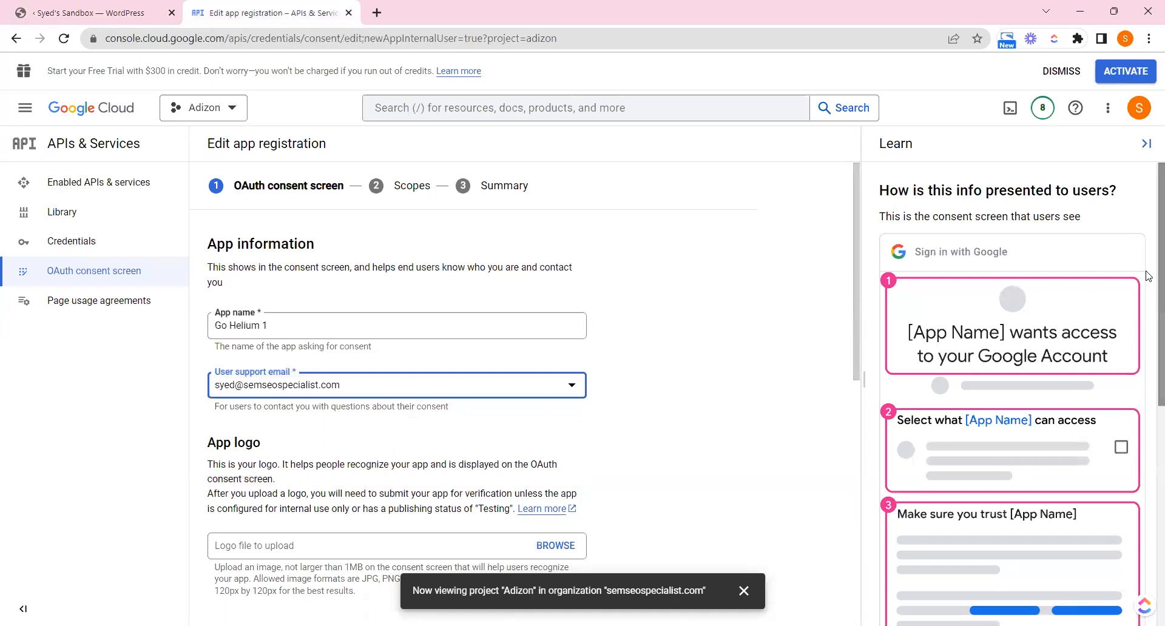
Untick the app logo step in the wizard and return to the form
scroll(861, 305, down, 2)
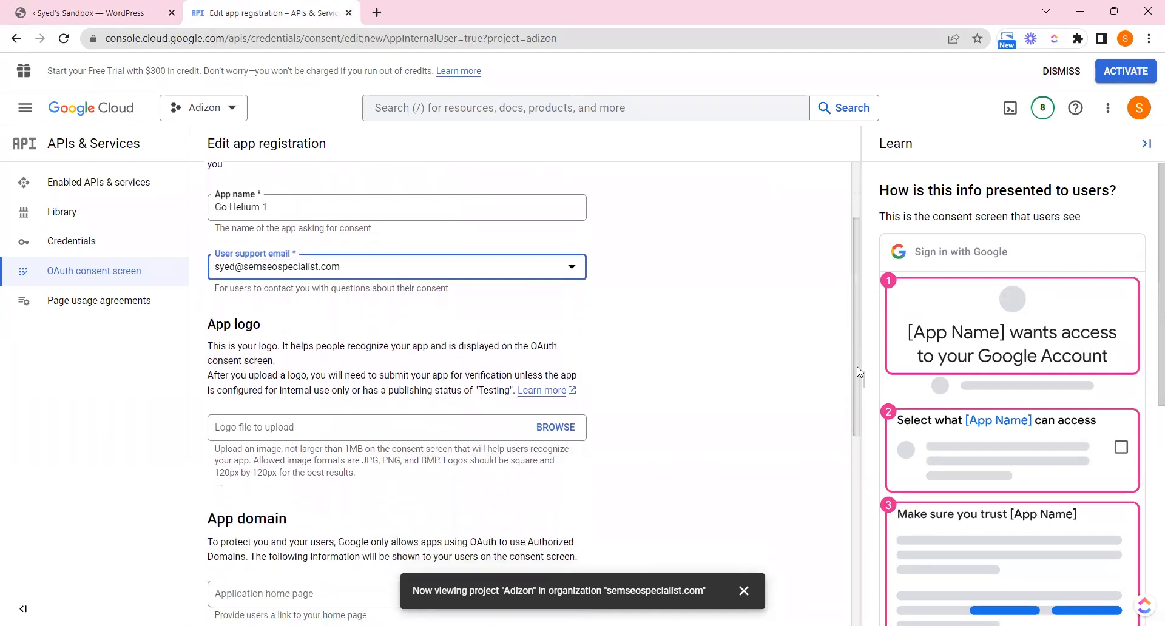
click(163, 11)
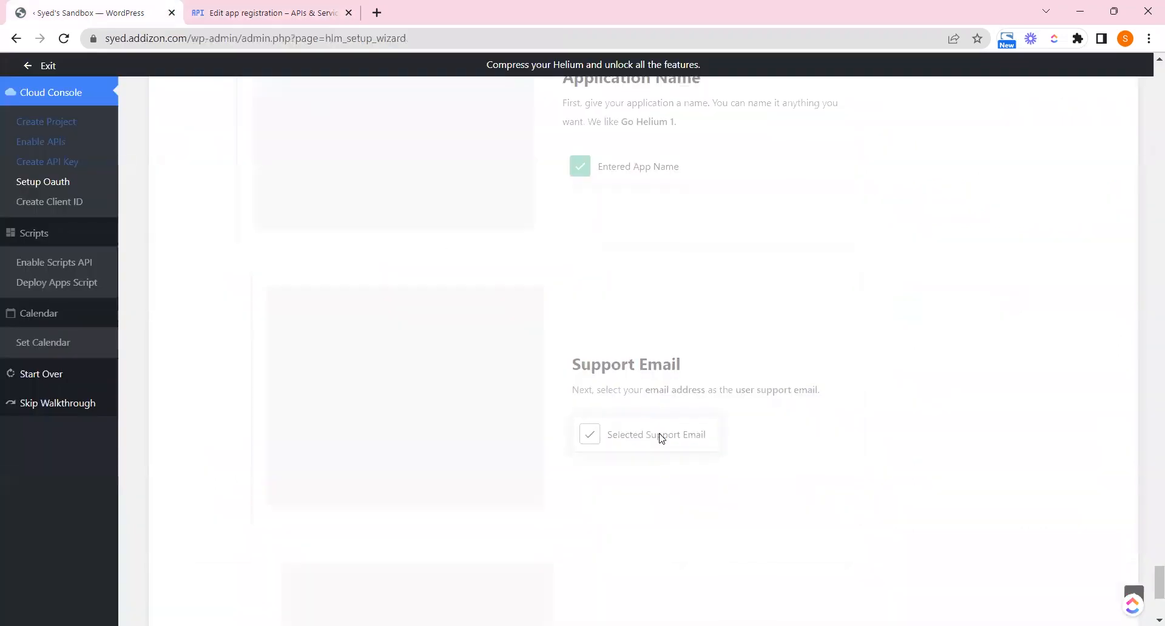
click(623, 431)
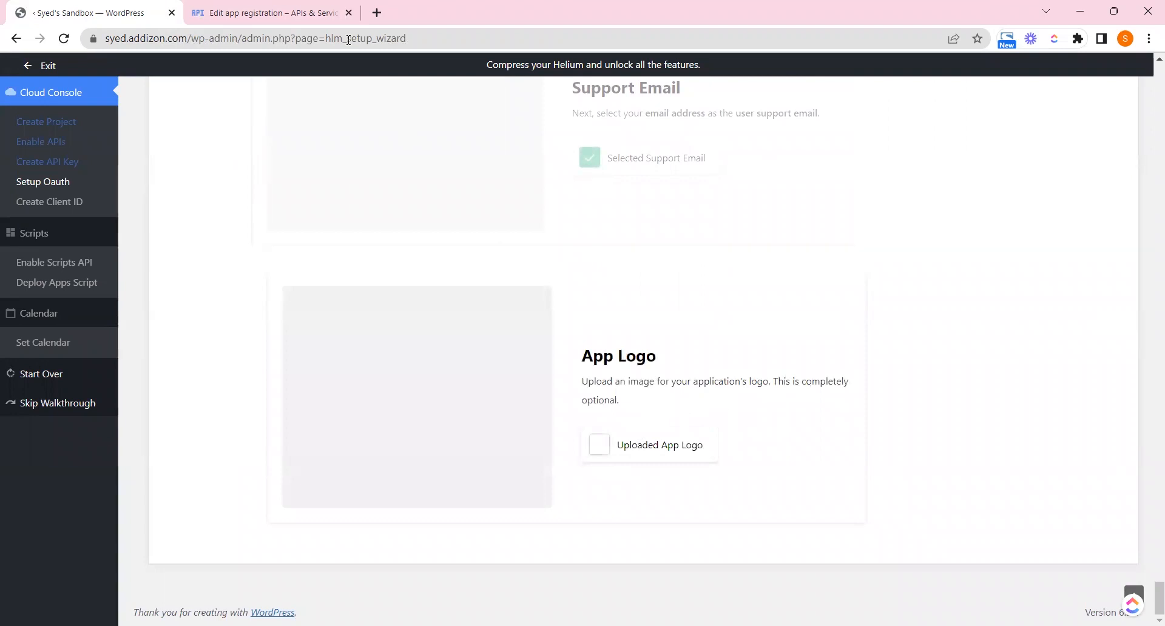
click(292, 5)
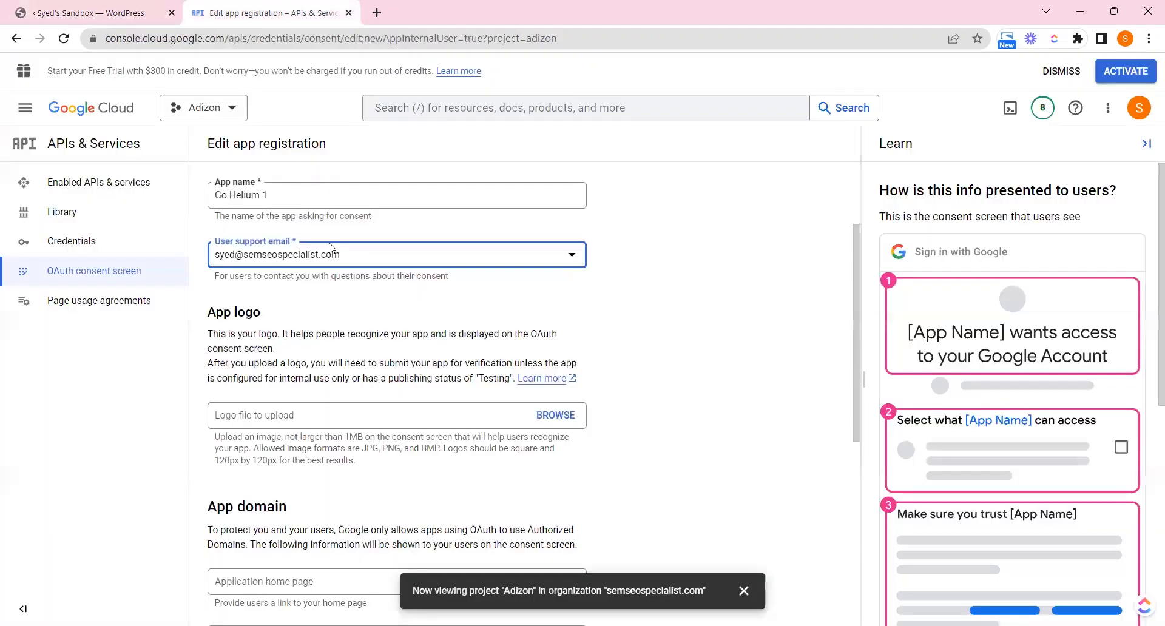
Skip the optional app logo by cancelling the upload
click(540, 413)
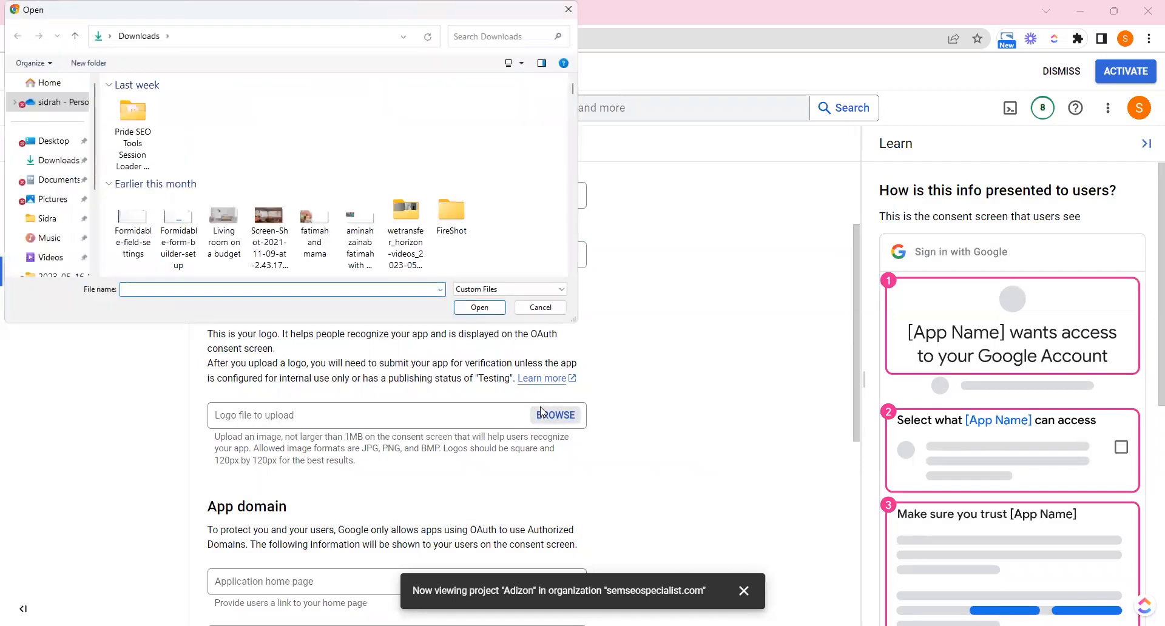
click(540, 307)
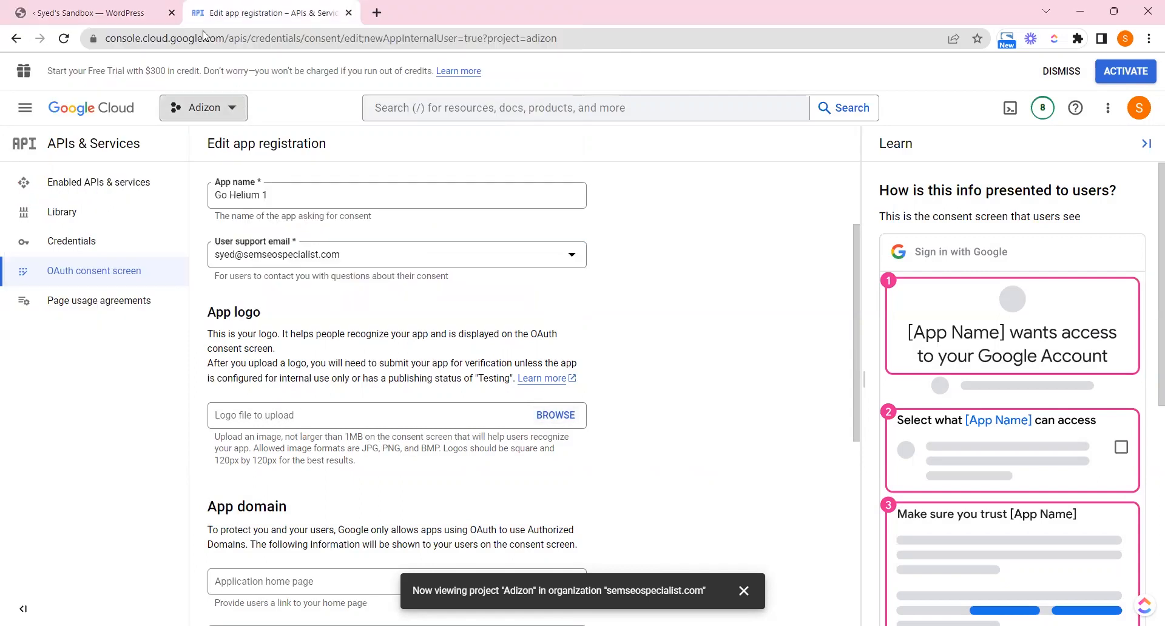
click(70, 6)
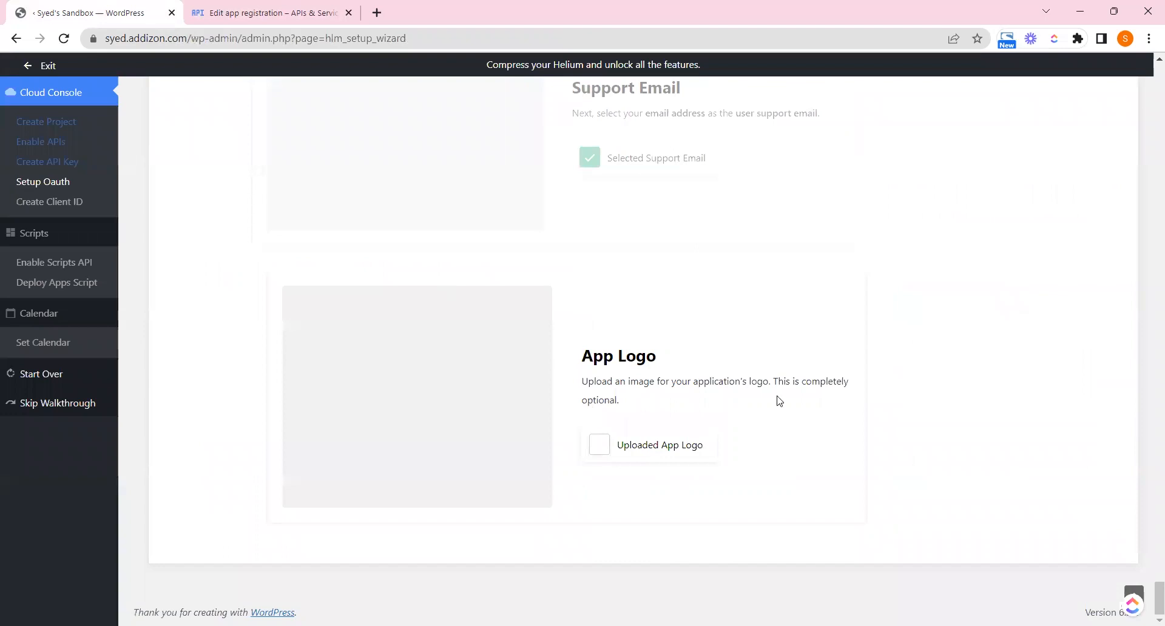
drag(776, 378, 782, 405)
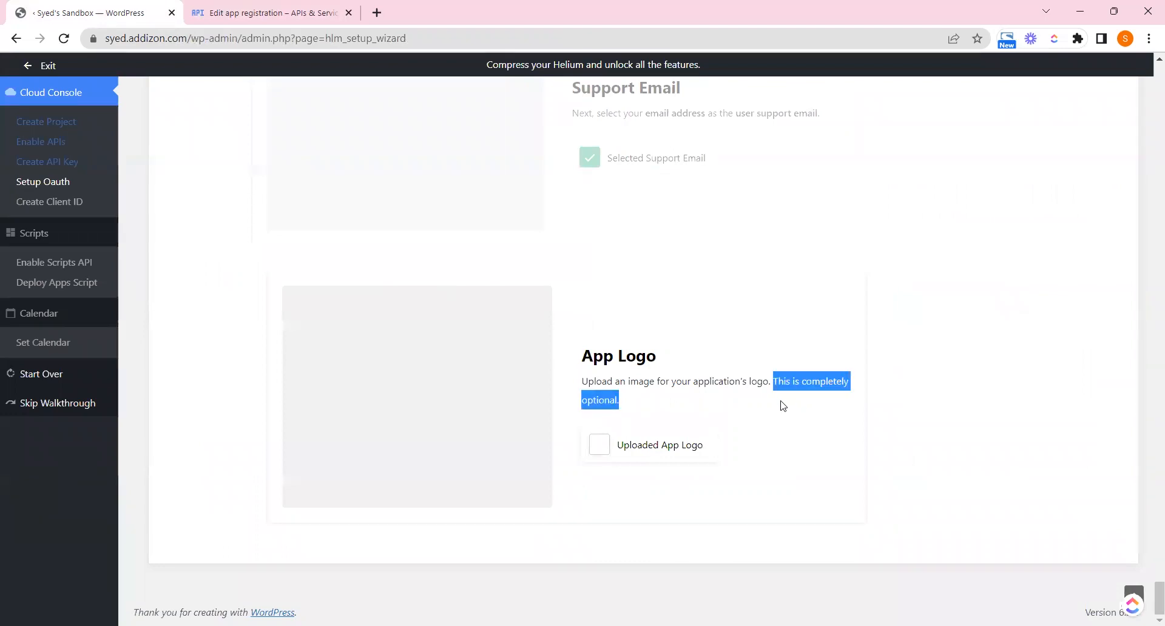
click(618, 451)
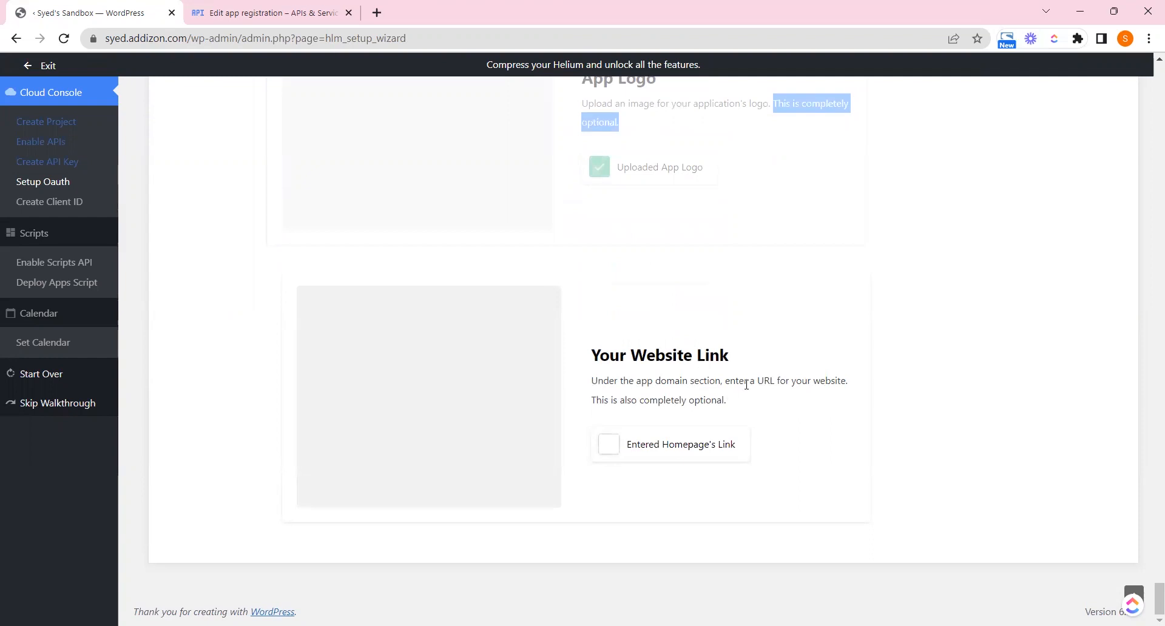
Set the Application home page to the syed.addizon.com site address
drag(190, 38, 103, 38)
key(ctrl+c)
click(298, 11)
drag(857, 316, 856, 408)
click(399, 380)
key(ctrl+v)
click(91, 12)
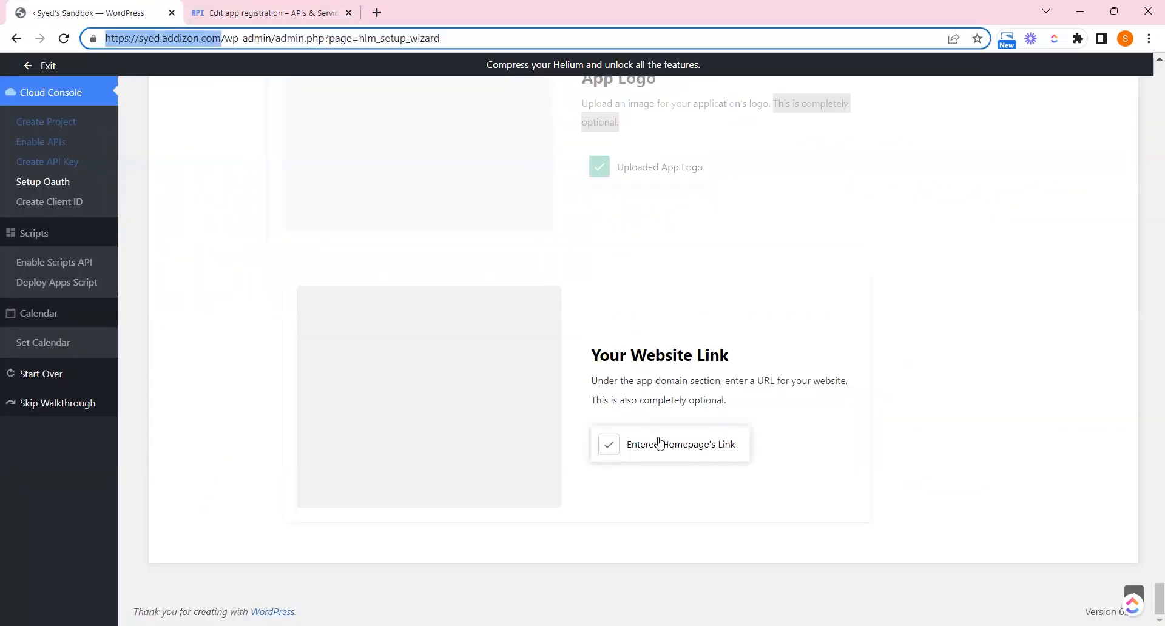
click(658, 443)
Set the privacy policy link to the site address plus /privacy-policy
click(312, 11)
click(458, 435)
key(ctrl+v)
text(/privacy-policy)
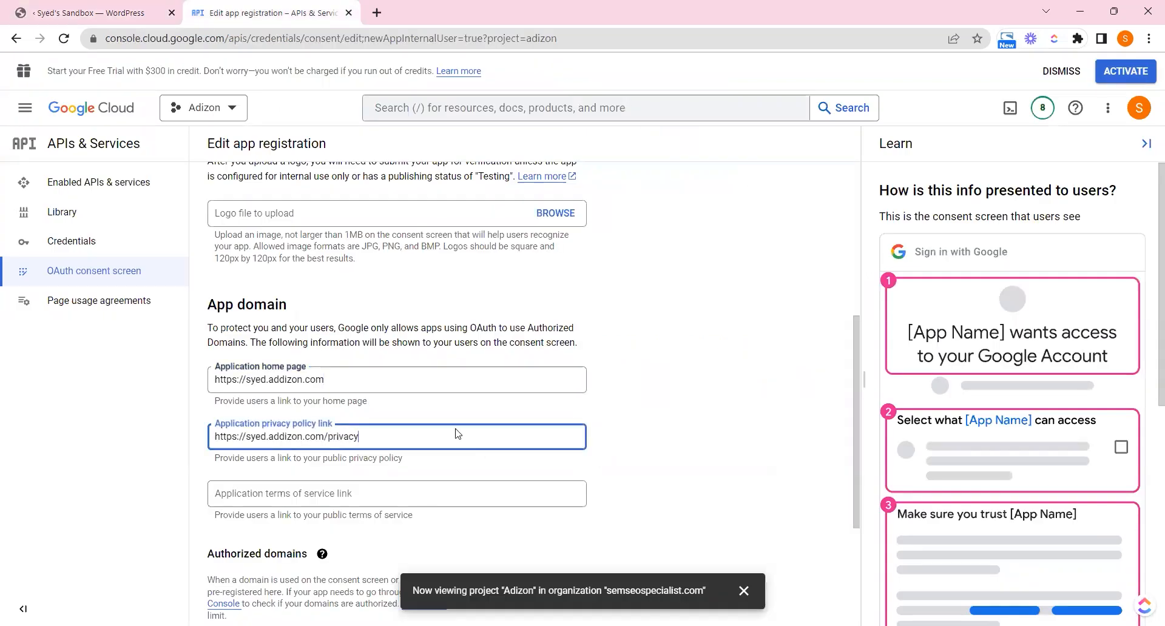
click(91, 12)
click(694, 462)
drag(650, 347, 776, 346)
click(647, 408)
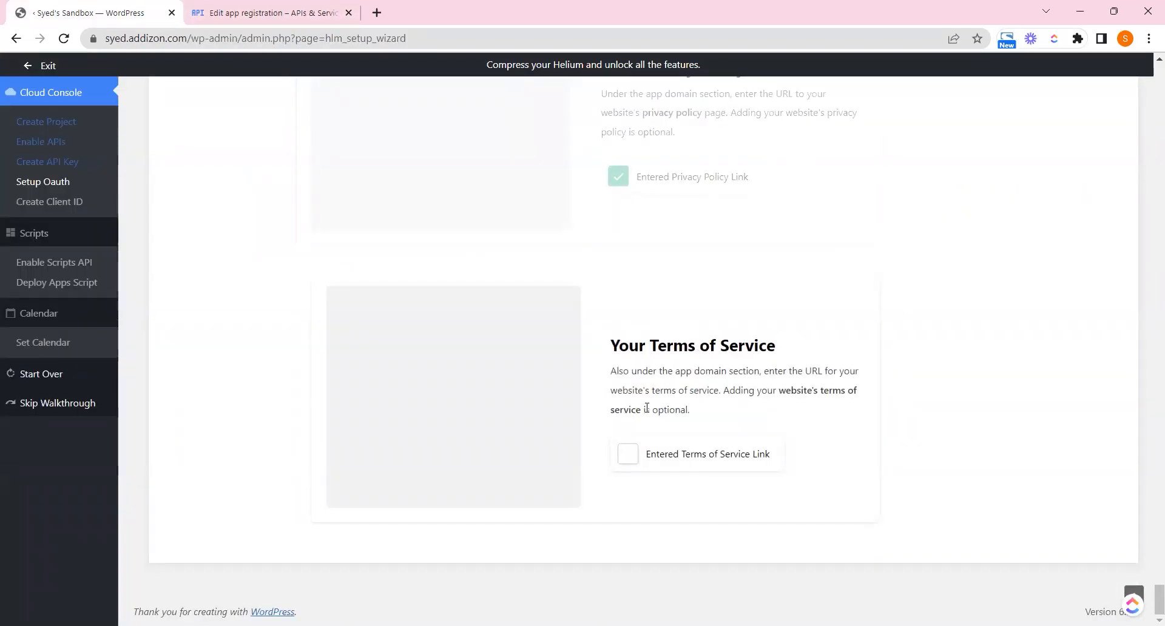
Set the terms of service link to the site's /termsofservice page
click(259, 11)
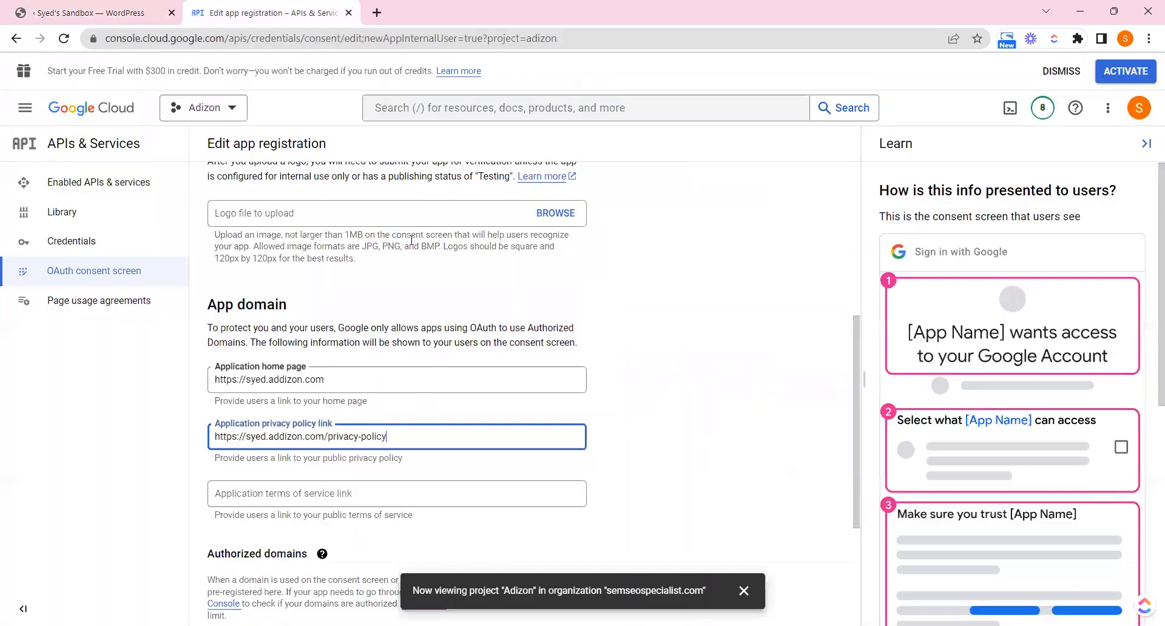
click(455, 492)
key(ctrl+v)
text(/)
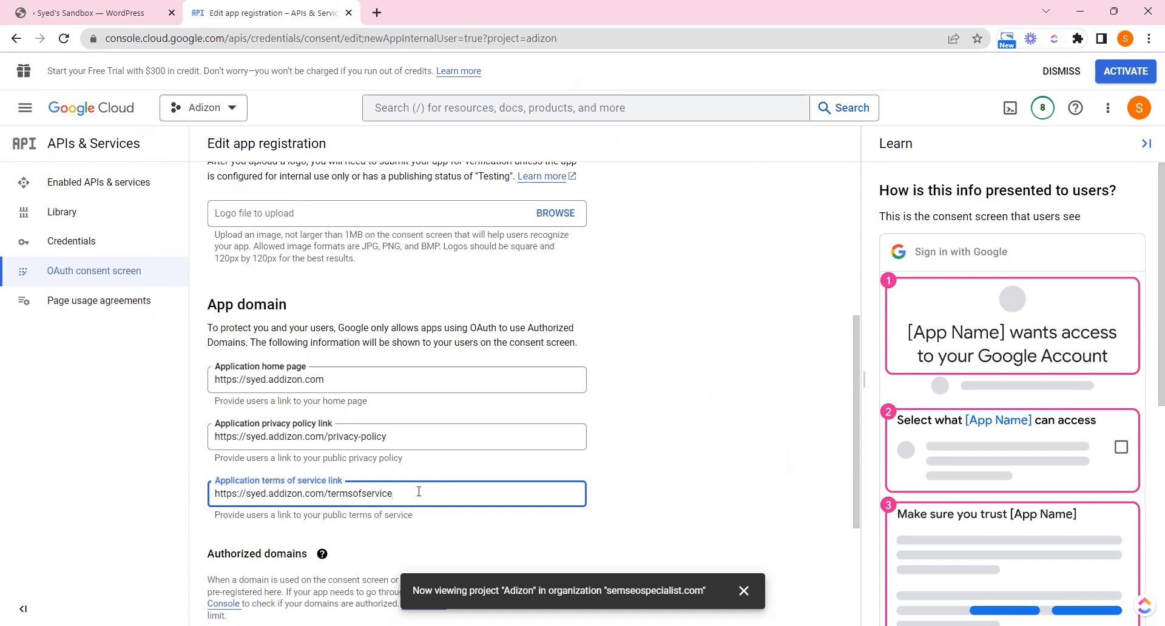
click(106, 4)
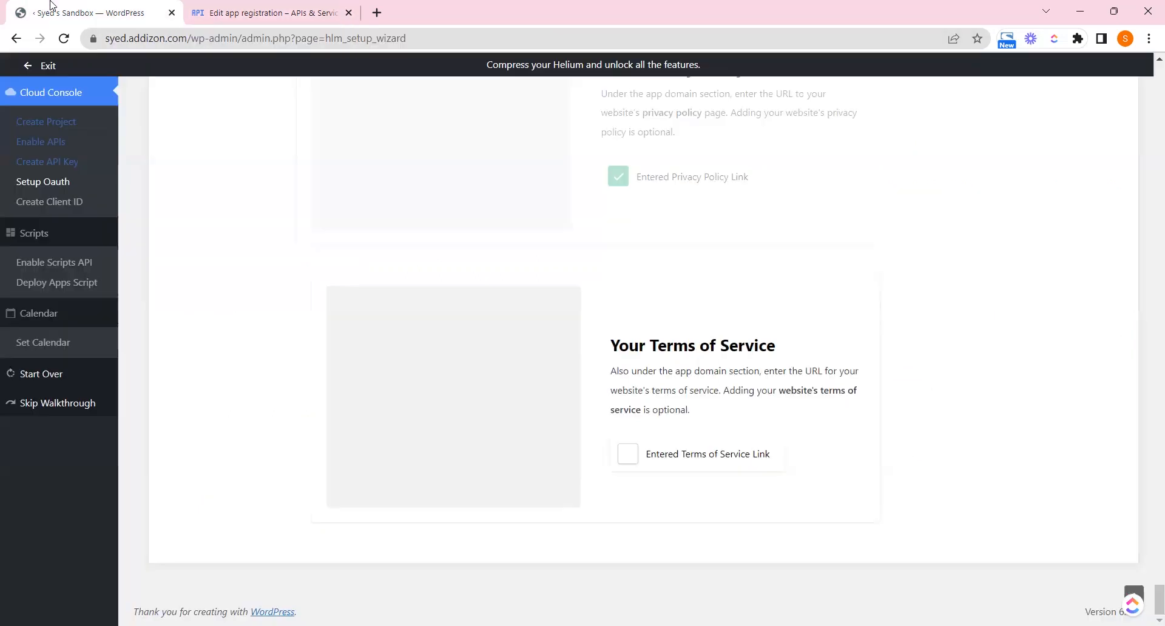
click(644, 463)
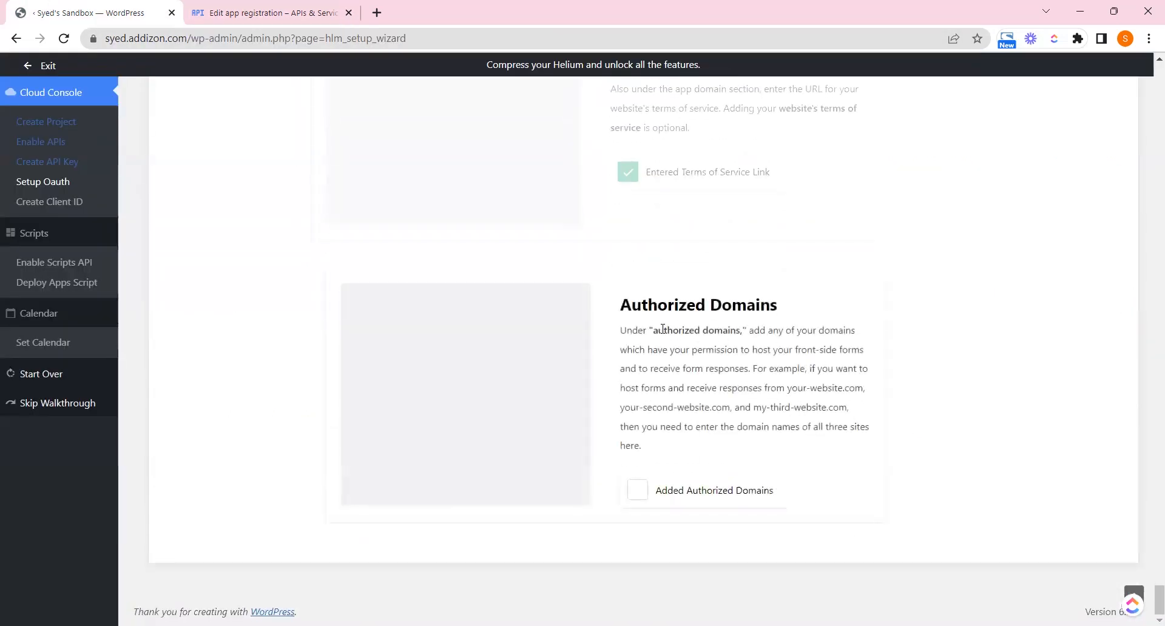
drag(664, 331, 723, 330)
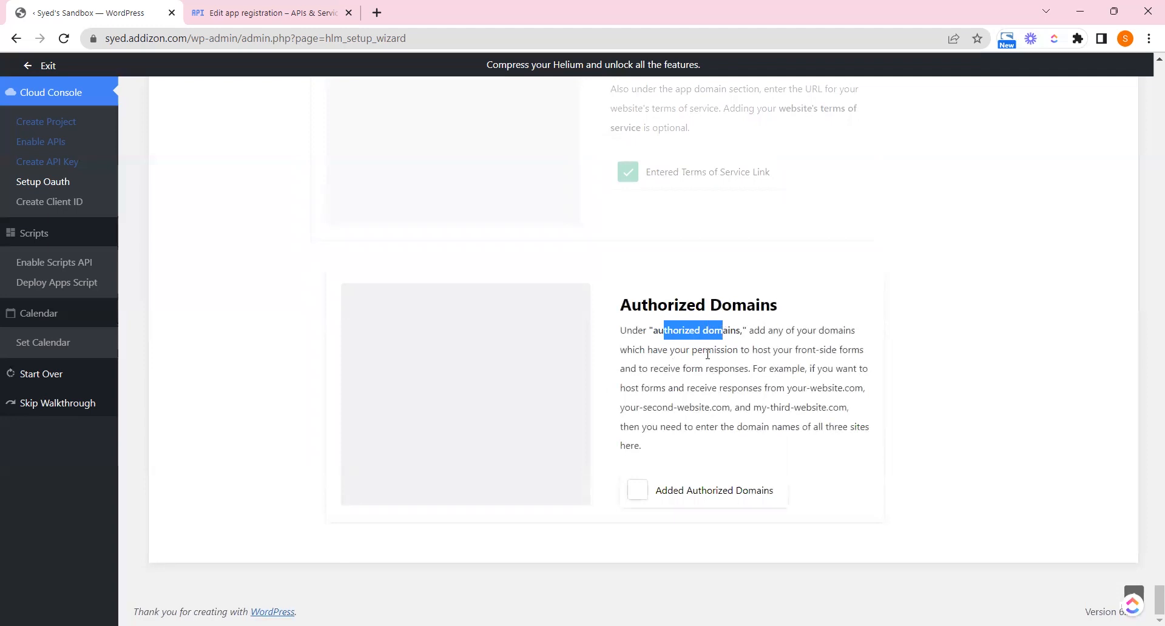
Add an authorized domain entry and paste the site address into it
click(811, 381)
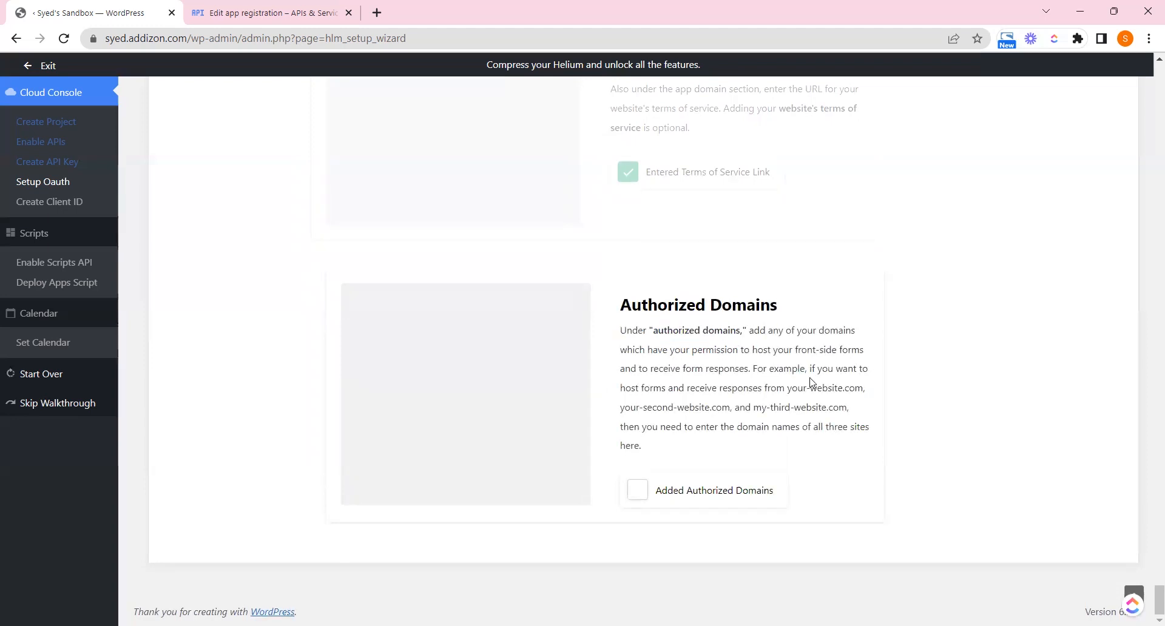
click(344, 4)
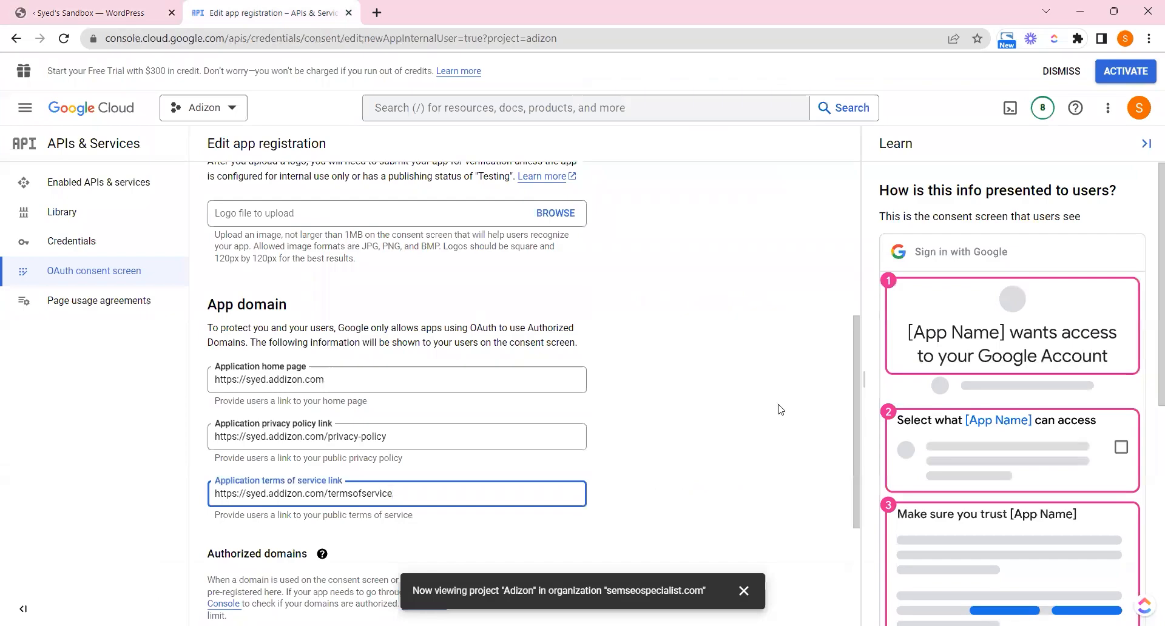
scroll(857, 425, down, 1)
scroll(852, 494, down, 1)
click(259, 465)
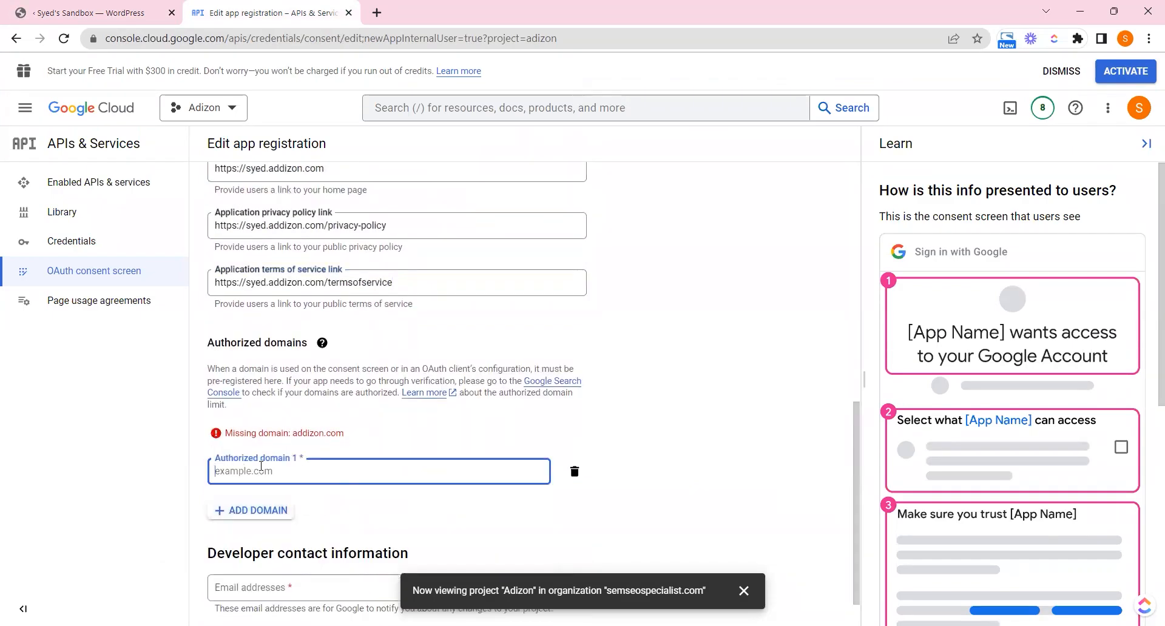
key(ctrl+v)
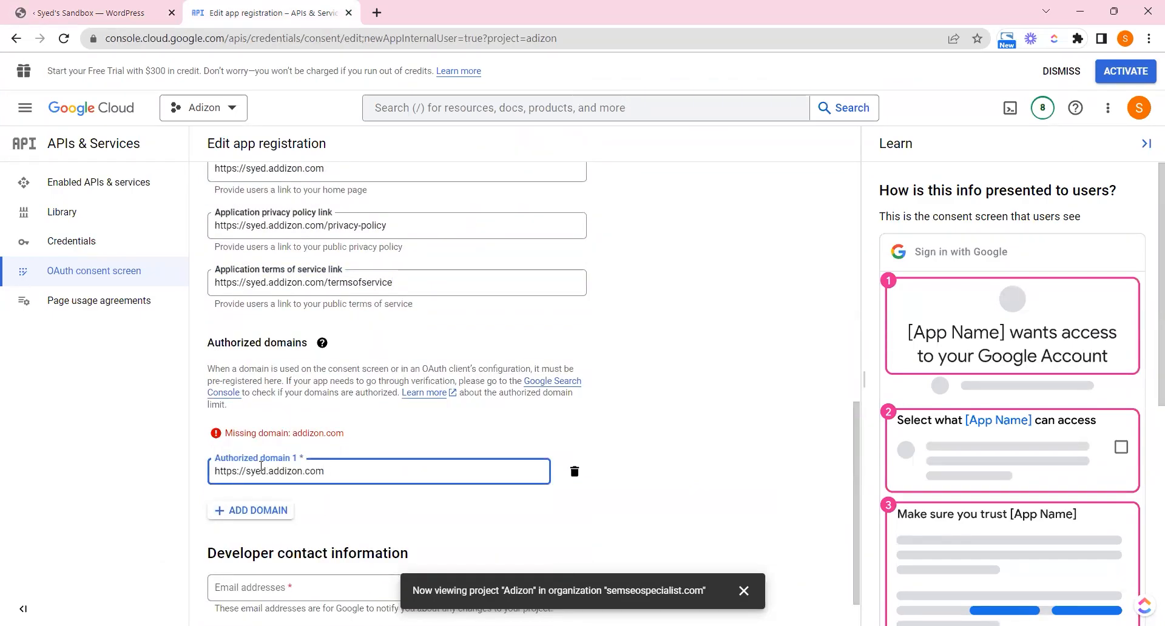
Add a second authorized domain with the pasted address and edit both entries' prefixes and slash
click(250, 515)
key(ctrl+v)
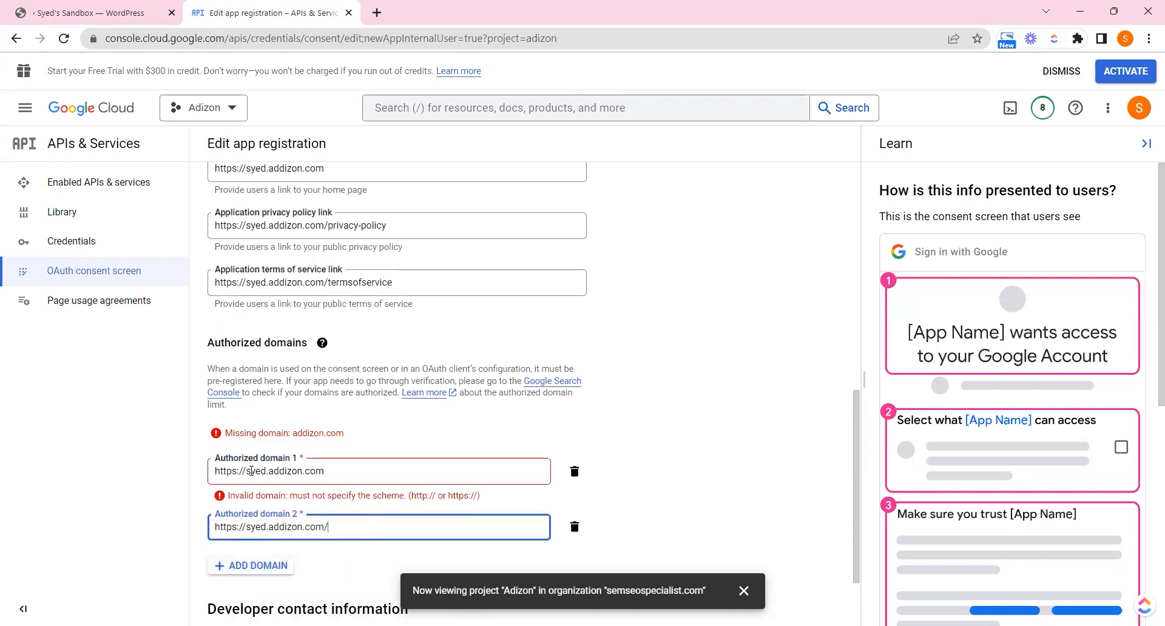
drag(250, 472, 192, 461)
text(s)
drag(268, 527, 200, 528)
key(BackSpace)
text(www.)
click(216, 473)
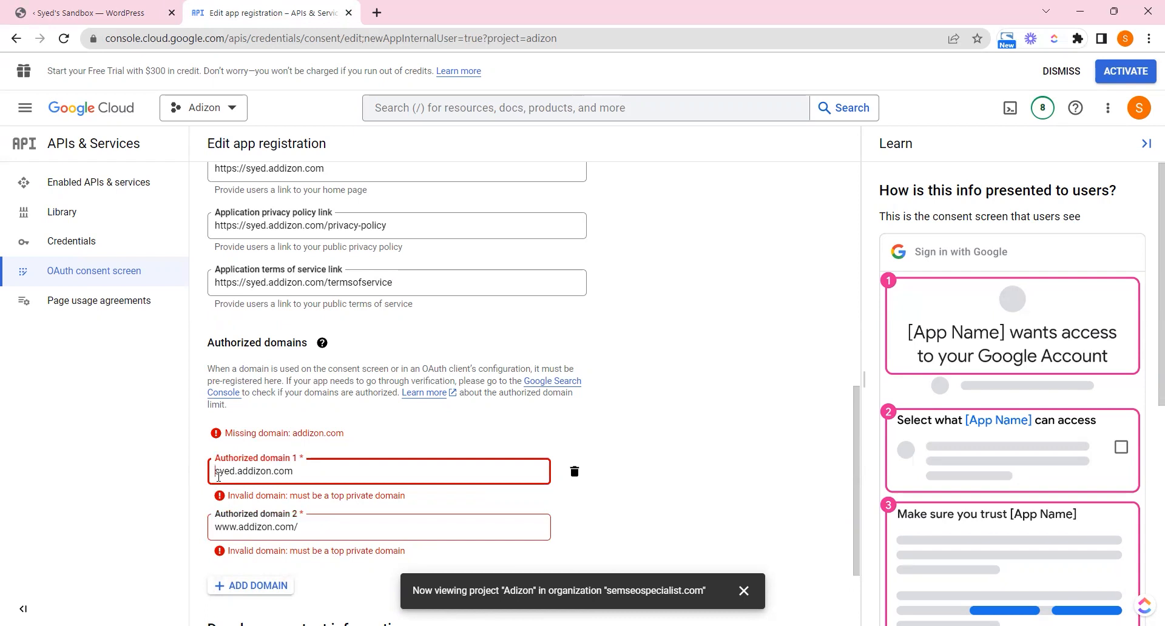
text(www.)
click(346, 528)
key(BackSpace)
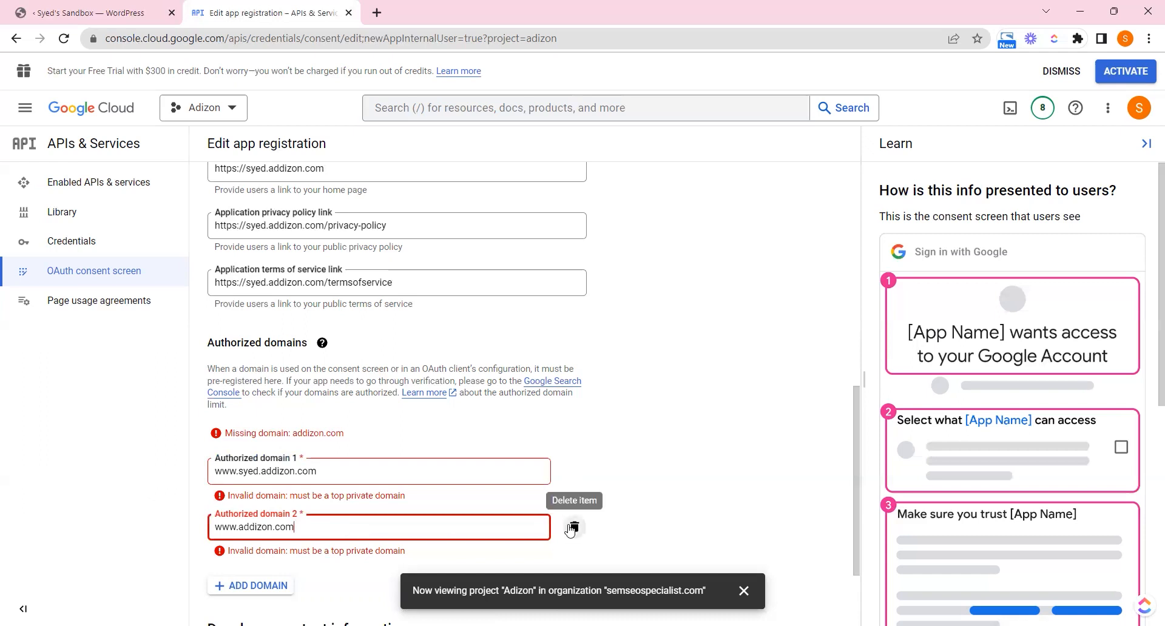
Trim authorized domain 1 down to addizon.com and re-add a second pasted domain entry
click(575, 527)
click(262, 475)
key(BackSpace)
key(BackSpace)
key(BackSpace)
key(BackSpace)
key(BackSpace)
key(BackSpace)
key(BackSpace)
key(BackSpace)
key(BackSpace)
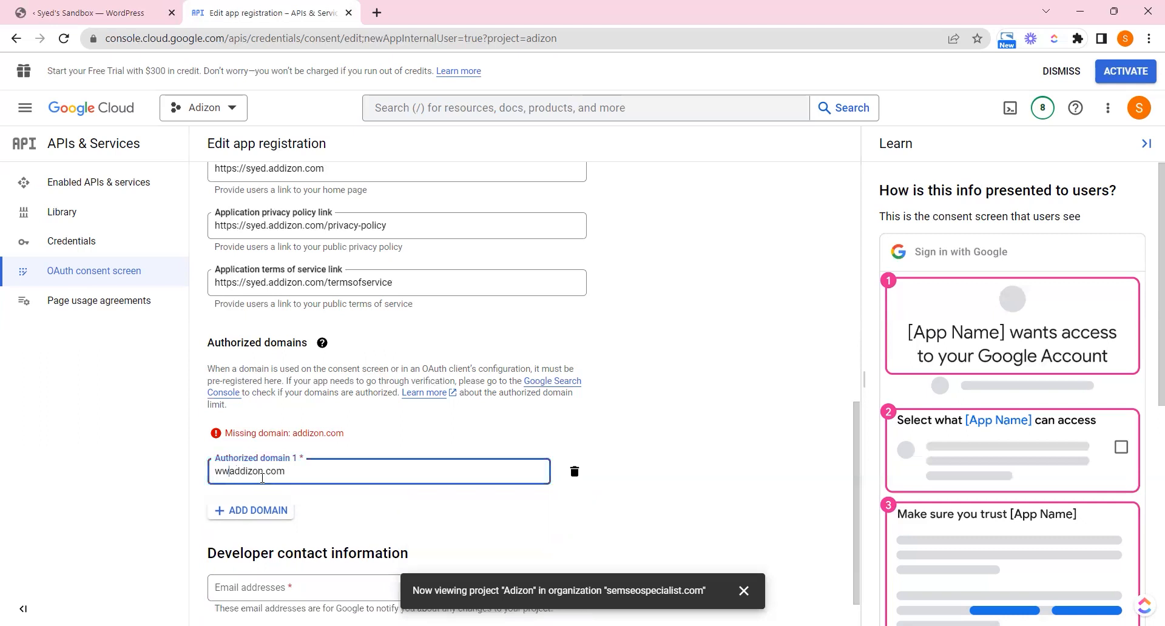
click(246, 490)
key(ctrl+v)
drag(249, 485, 214, 485)
key(BackSpace)
key(End)
key(BackSpace)
click(786, 520)
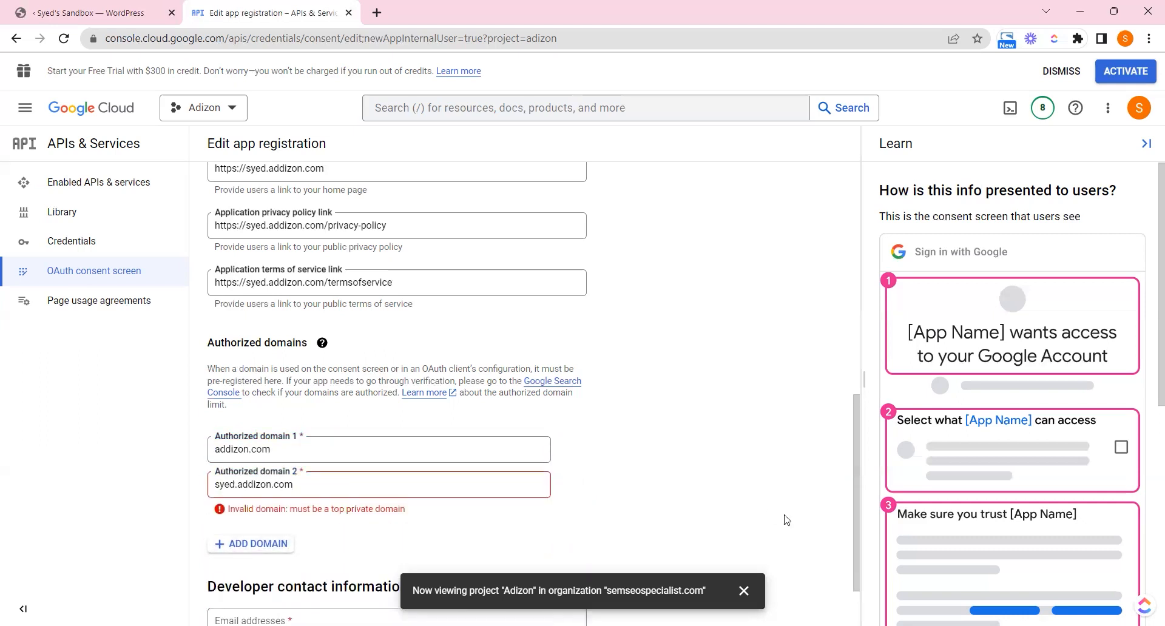
Remove the extra second domain and tick 'Added Authorized Domains' in the Helium wizard
drag(239, 485, 170, 490)
text(www)
click(574, 485)
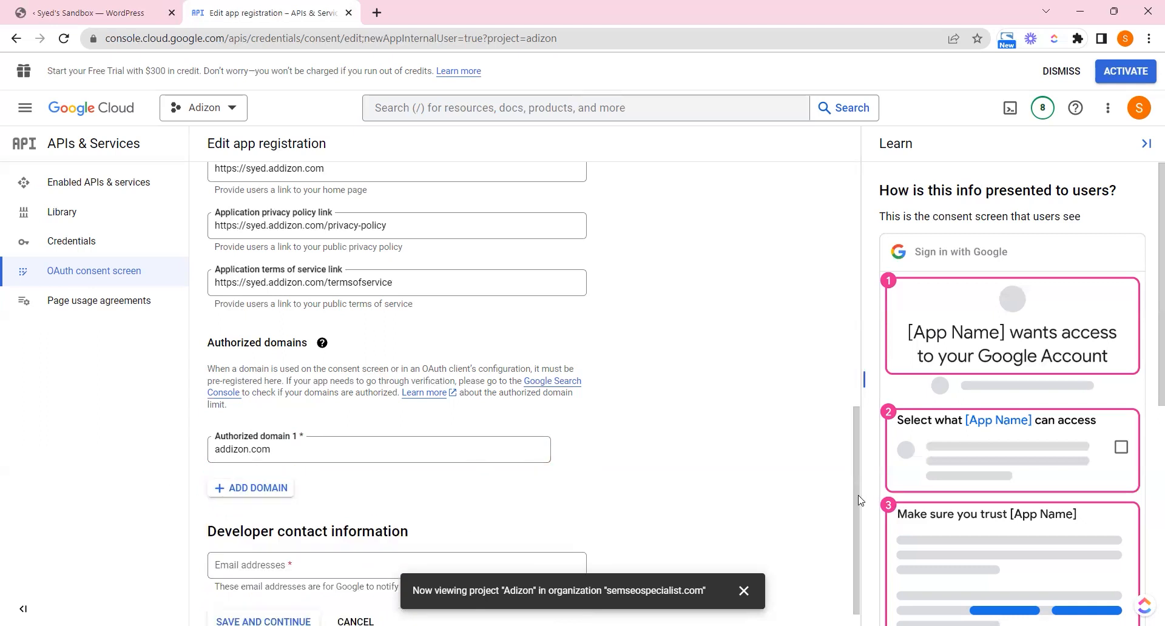
key(ctrl+shift+Tab)
click(661, 490)
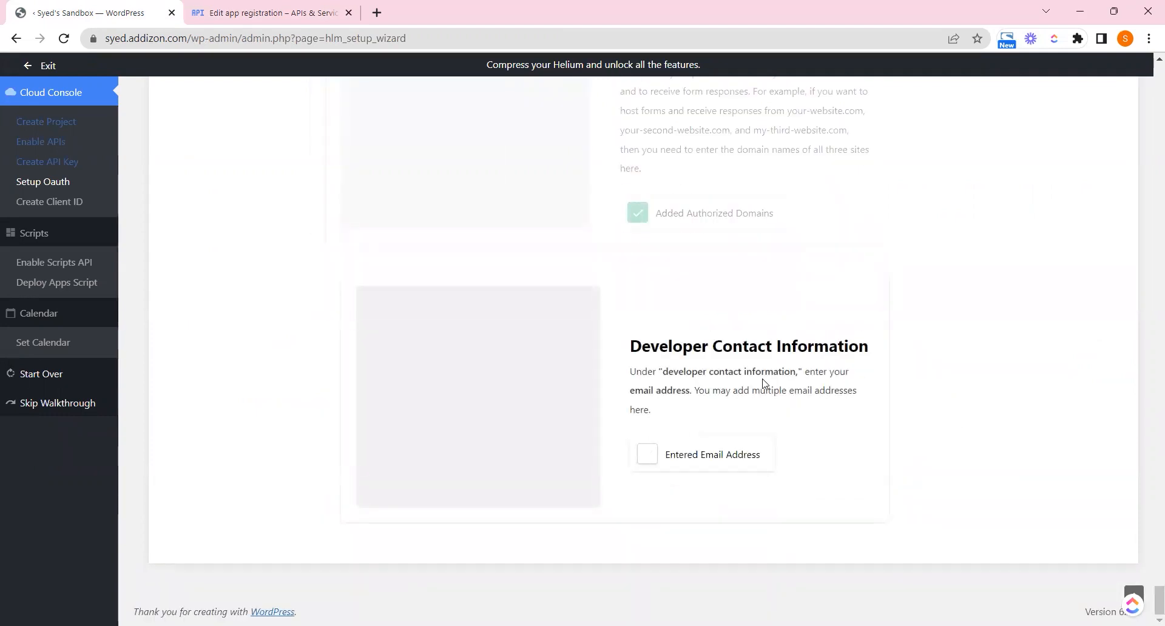
Enter the two developer contact e-mail addresses, correcting a typo in the second
click(299, 12)
click(294, 542)
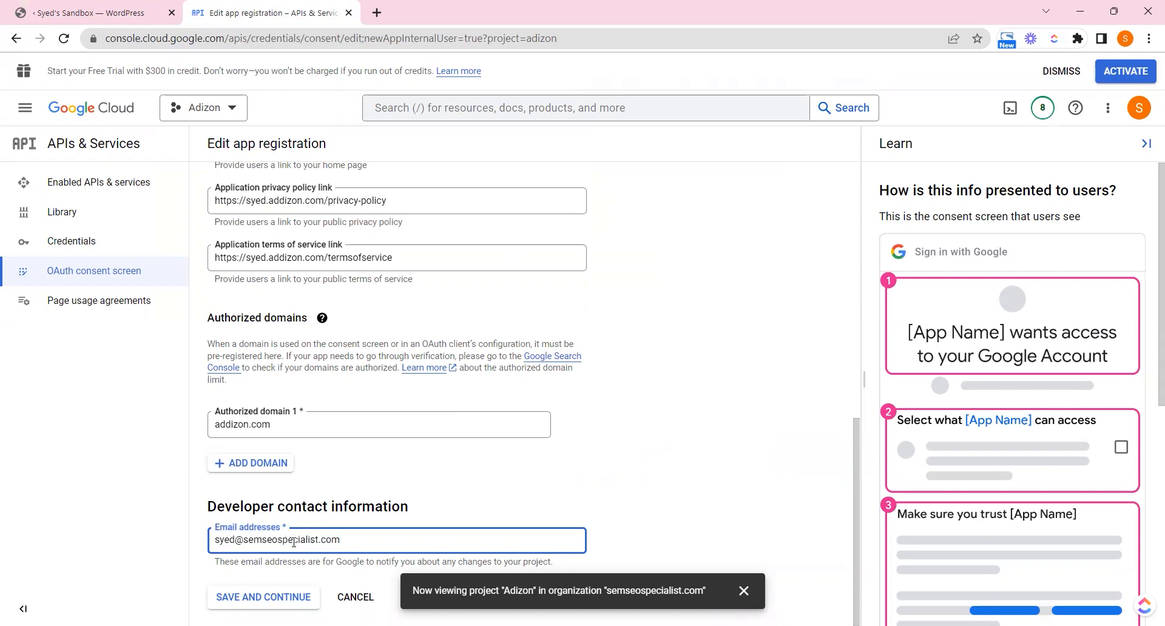
key(Return)
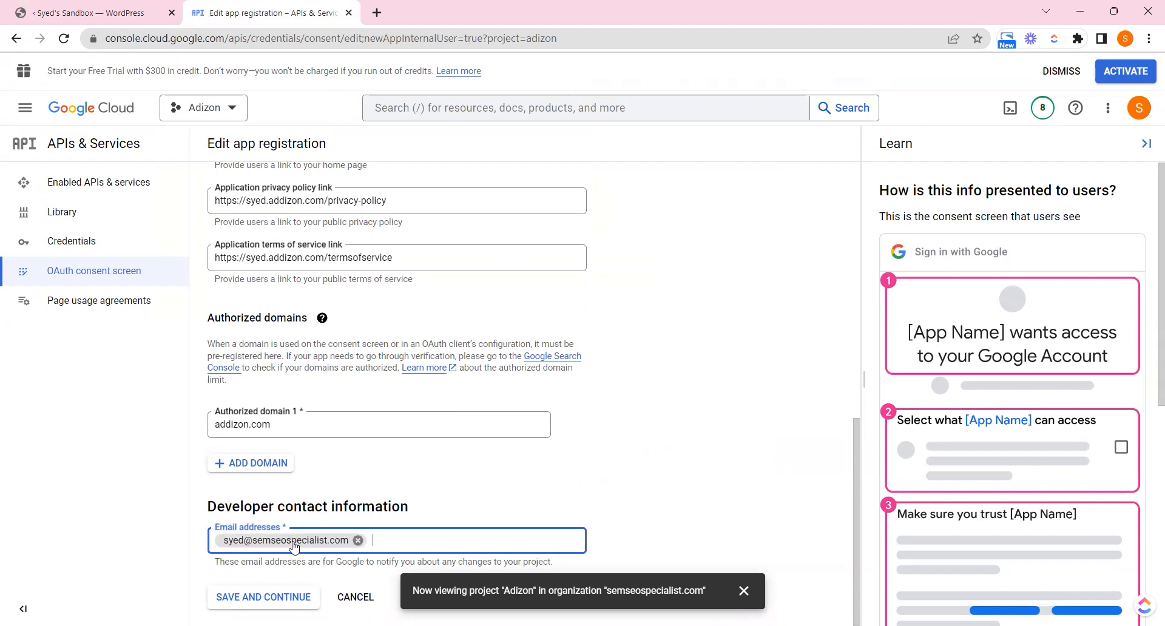
key(Return)
Save and continue to Scopes, ticking 'Clicked Save and Continue' in the wizard
click(261, 599)
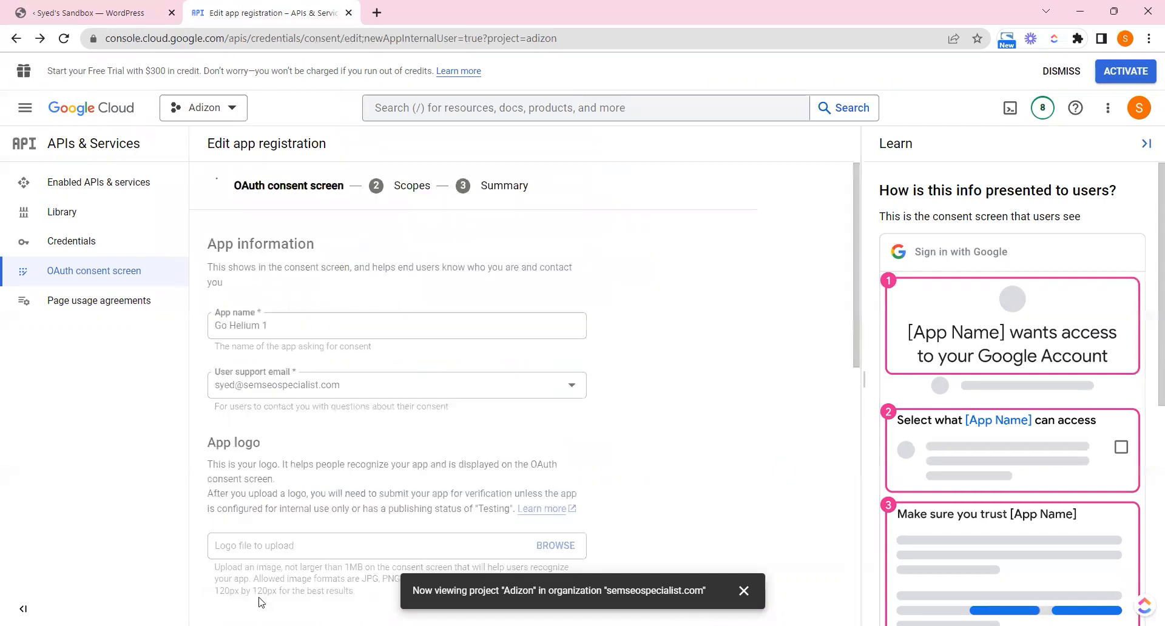
click(97, 13)
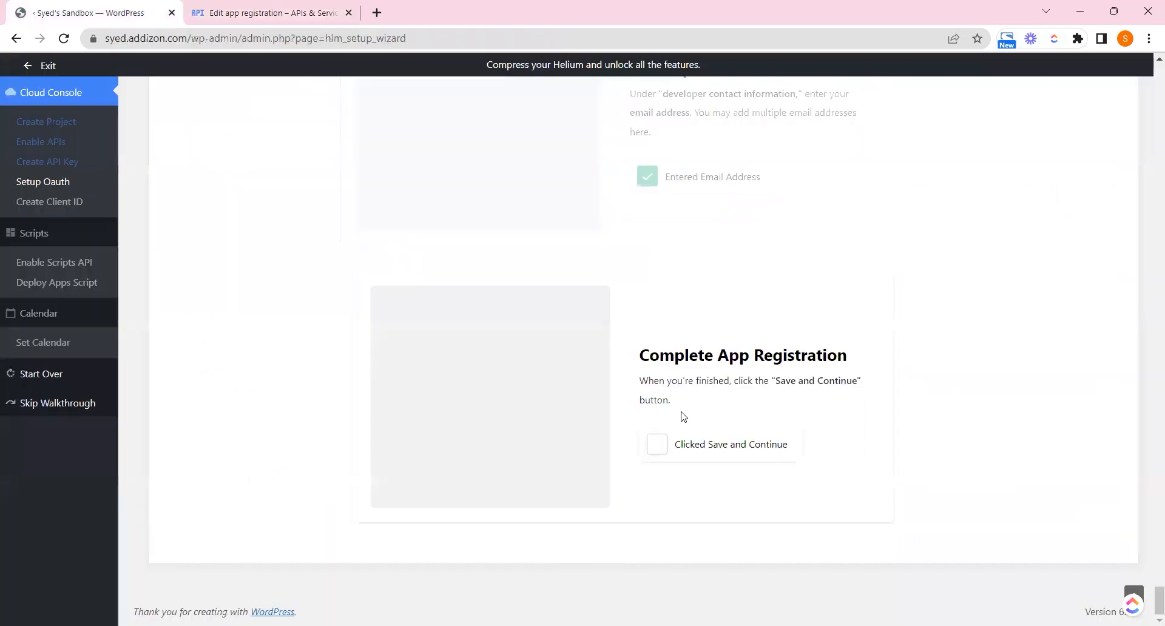
click(691, 447)
click(690, 446)
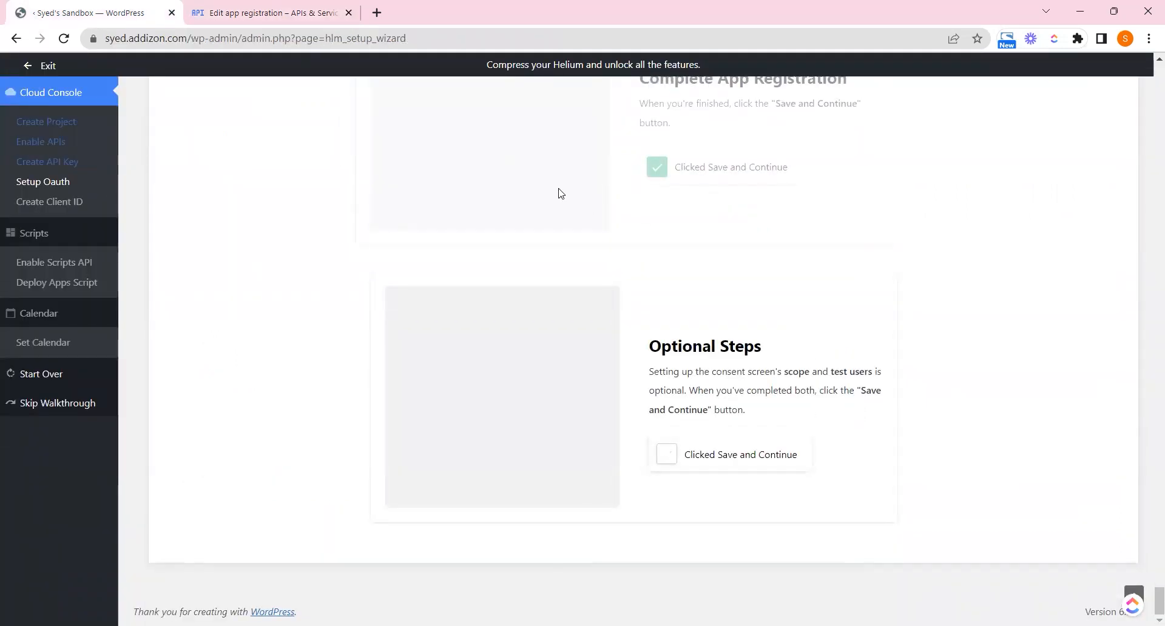
click(307, 12)
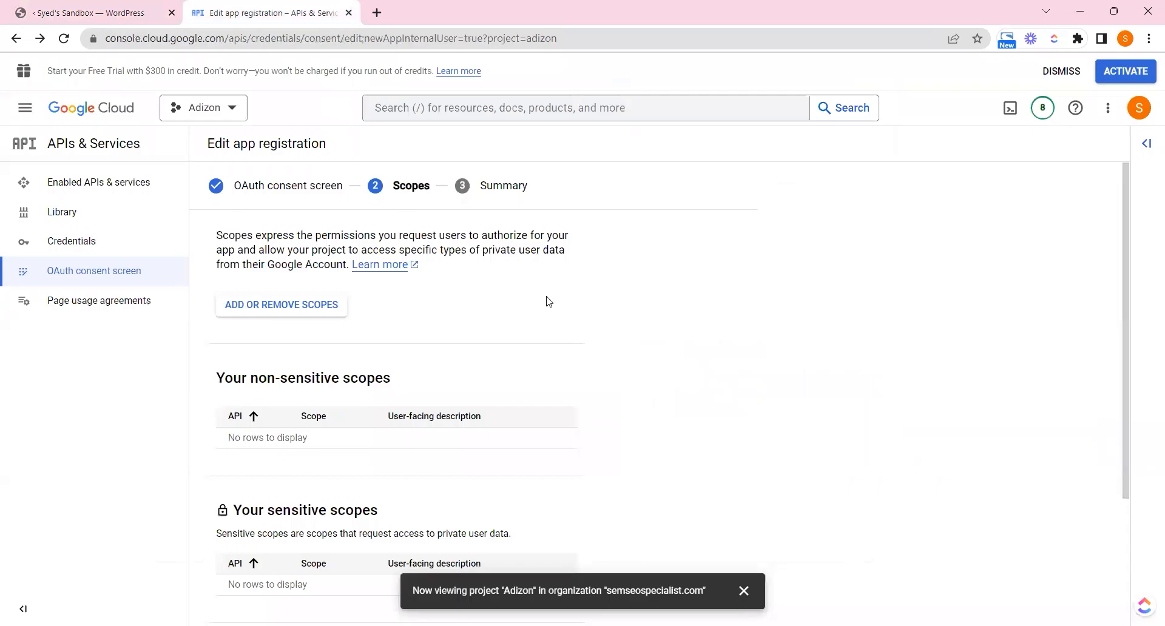
Continue past Scopes to the Summary and tick the optional steps in the wizard
drag(1125, 341, 1137, 517)
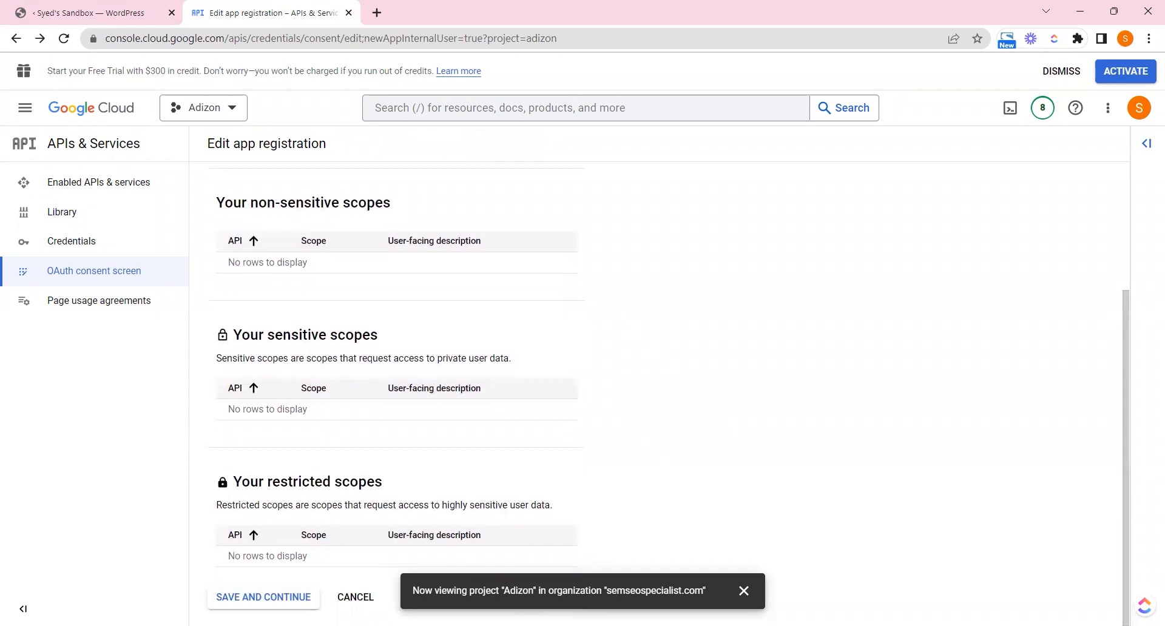
click(264, 597)
click(97, 12)
click(719, 456)
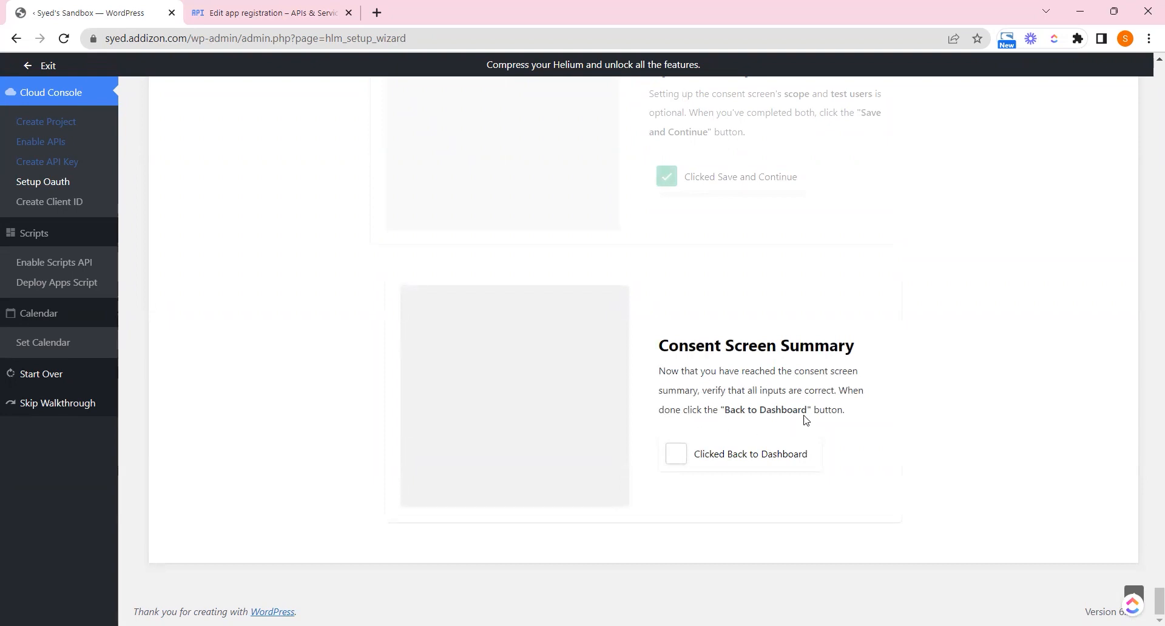
Review the Summary, go back to the dashboard, and tick 'Clicked Back to Dashboard'
click(312, 11)
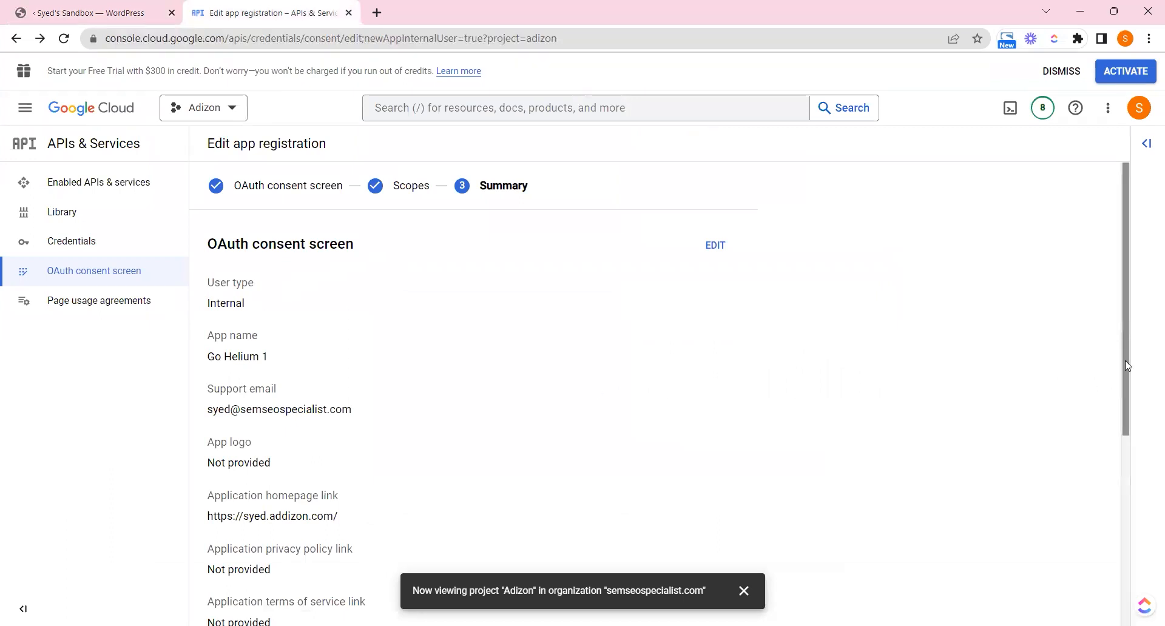
scroll(1125, 360, down, 3)
scroll(1130, 466, down, 3)
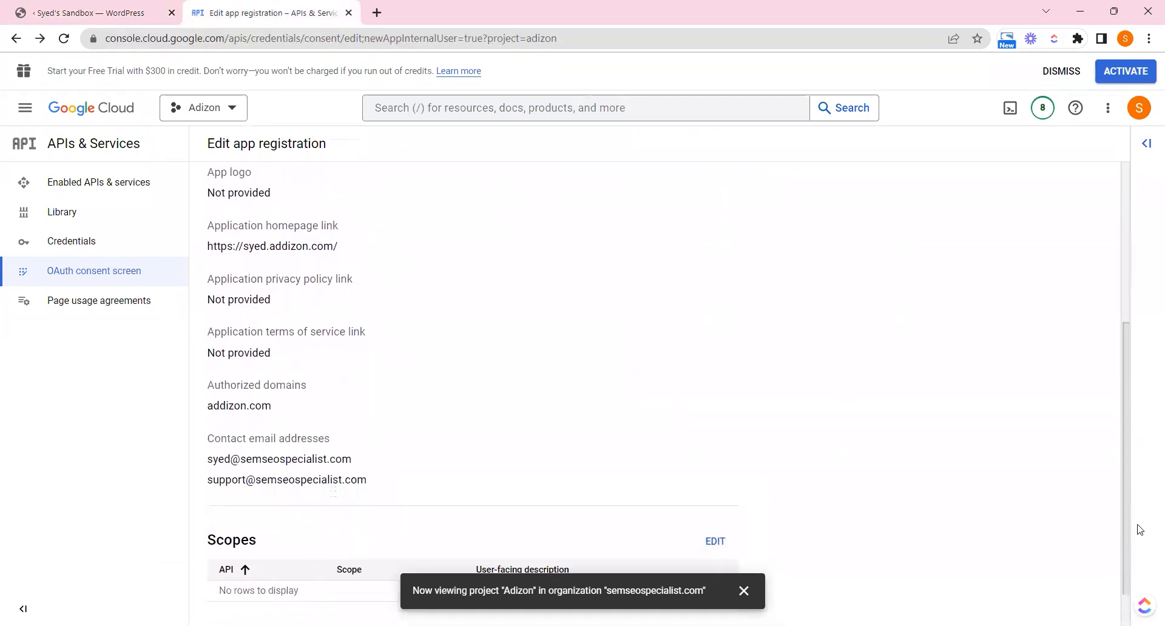
drag(237, 424, 327, 439)
click(327, 439)
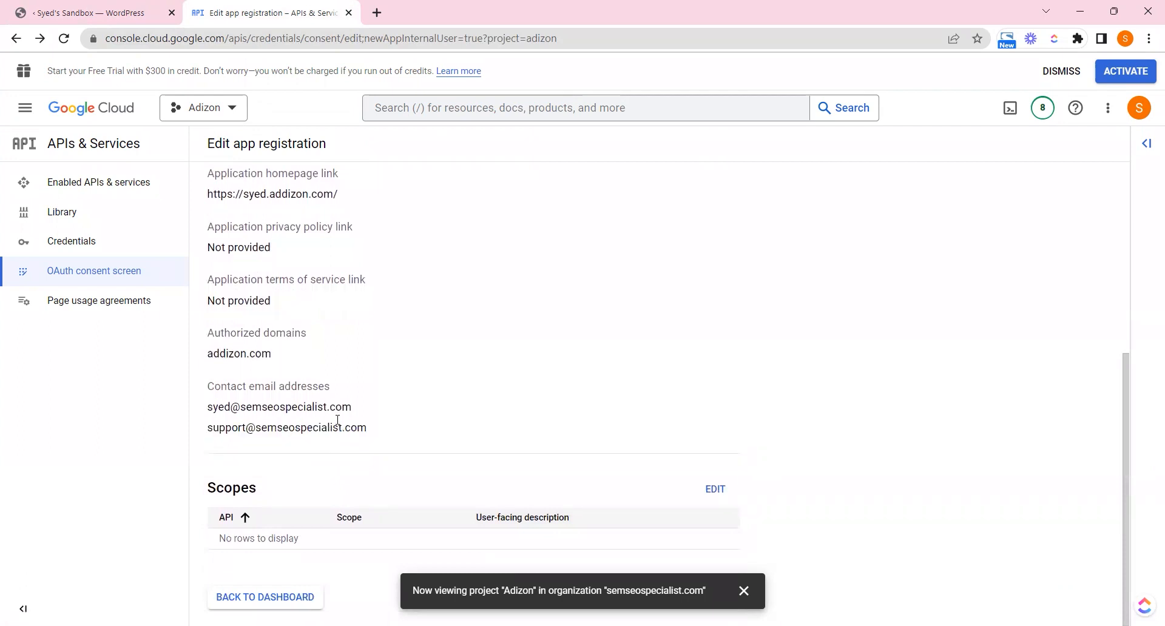
click(260, 597)
key(ctrl+1)
click(685, 453)
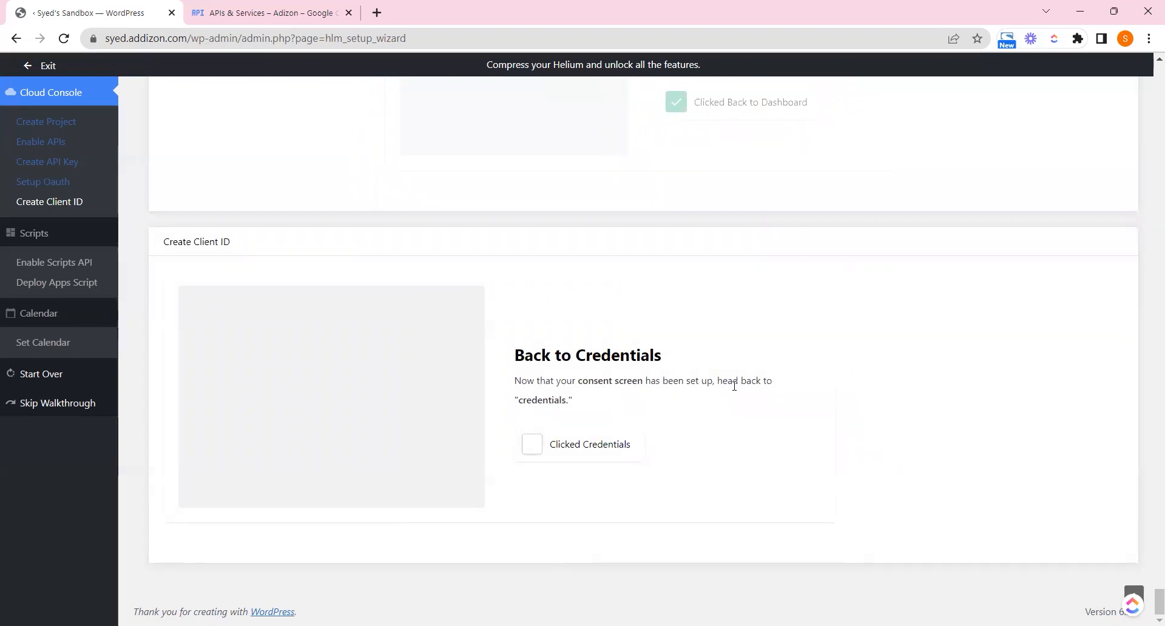
Start a new OAuth client ID from Credentials and tick that wizard step
click(781, 390)
click(308, 9)
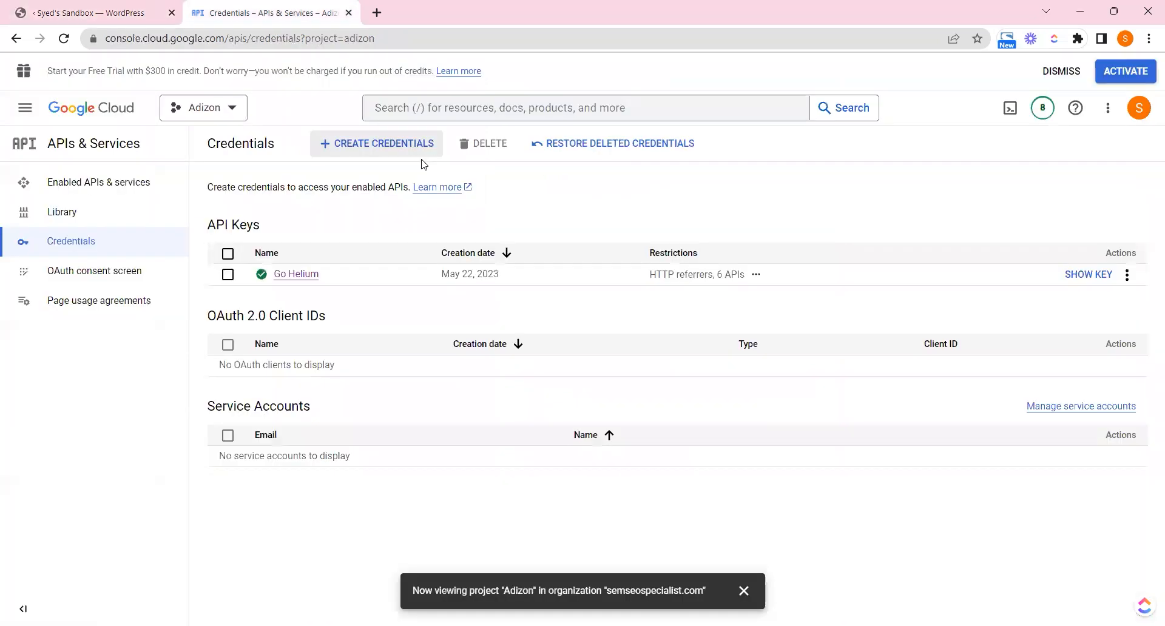
click(384, 144)
click(417, 226)
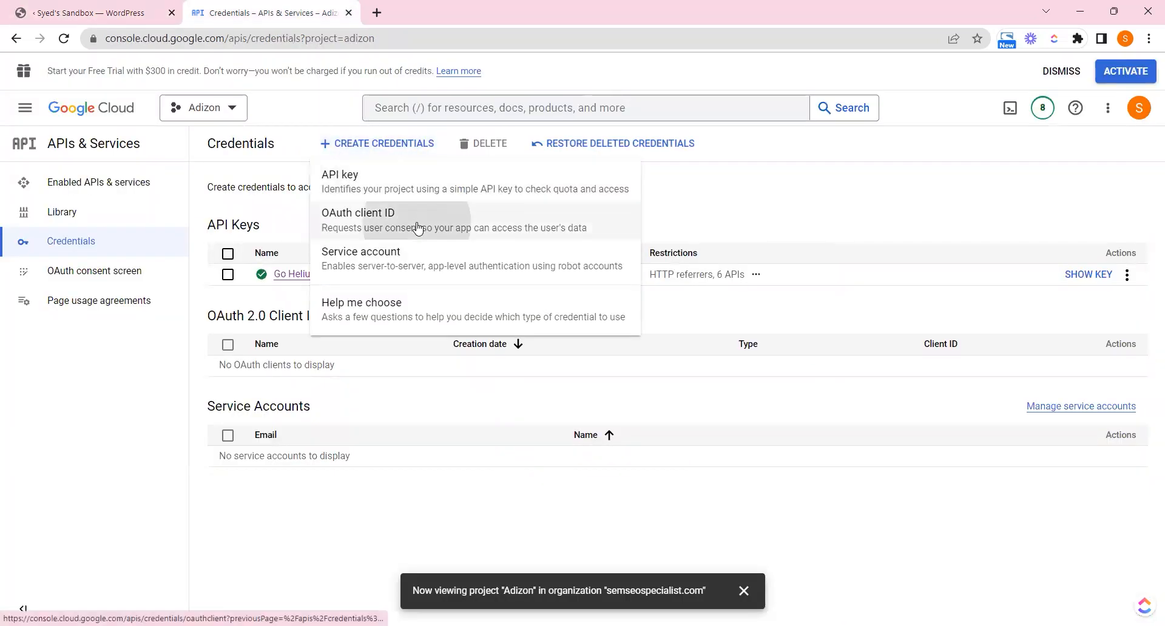
click(110, 6)
click(542, 445)
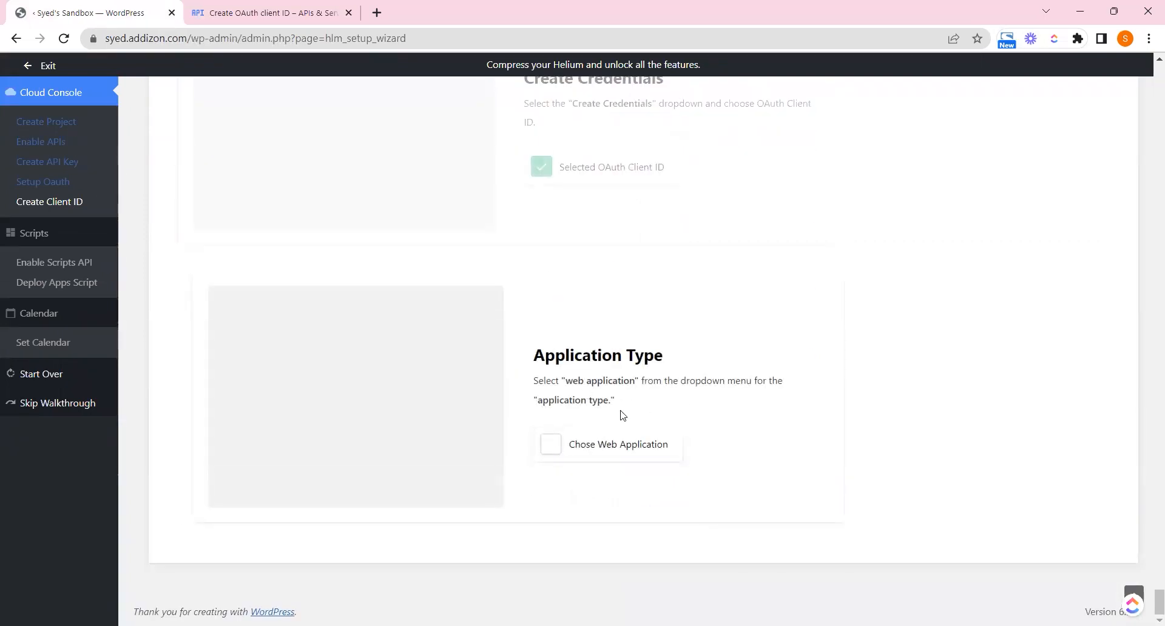
Set the application type to Web application and tick 'Chose Web Application' in the wizard
click(265, 12)
click(360, 254)
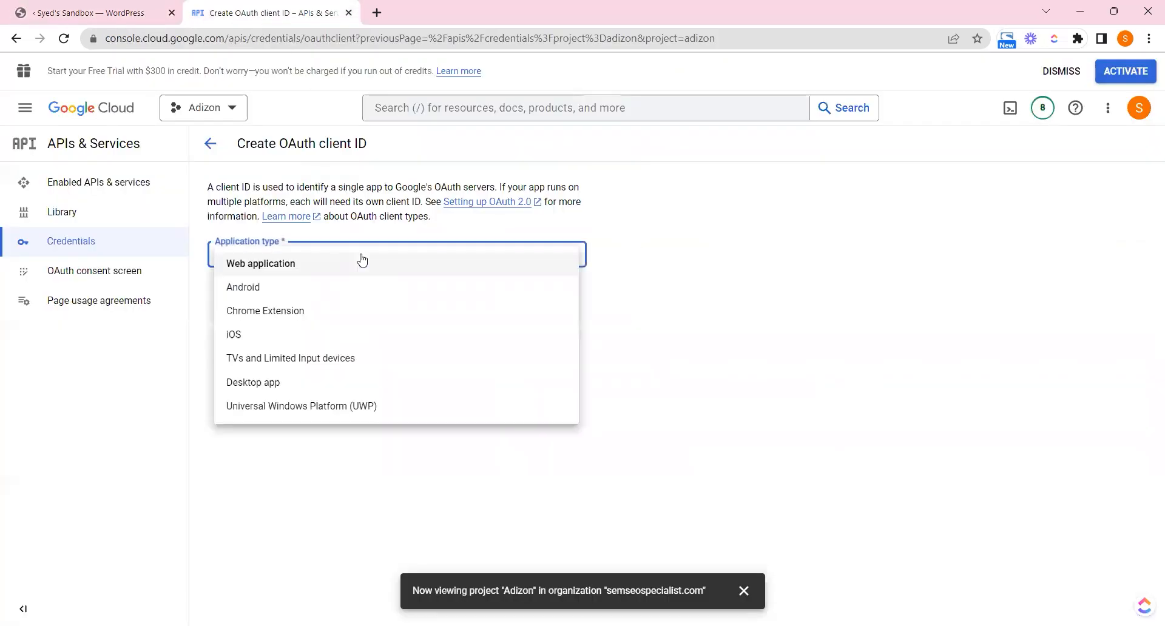
click(352, 264)
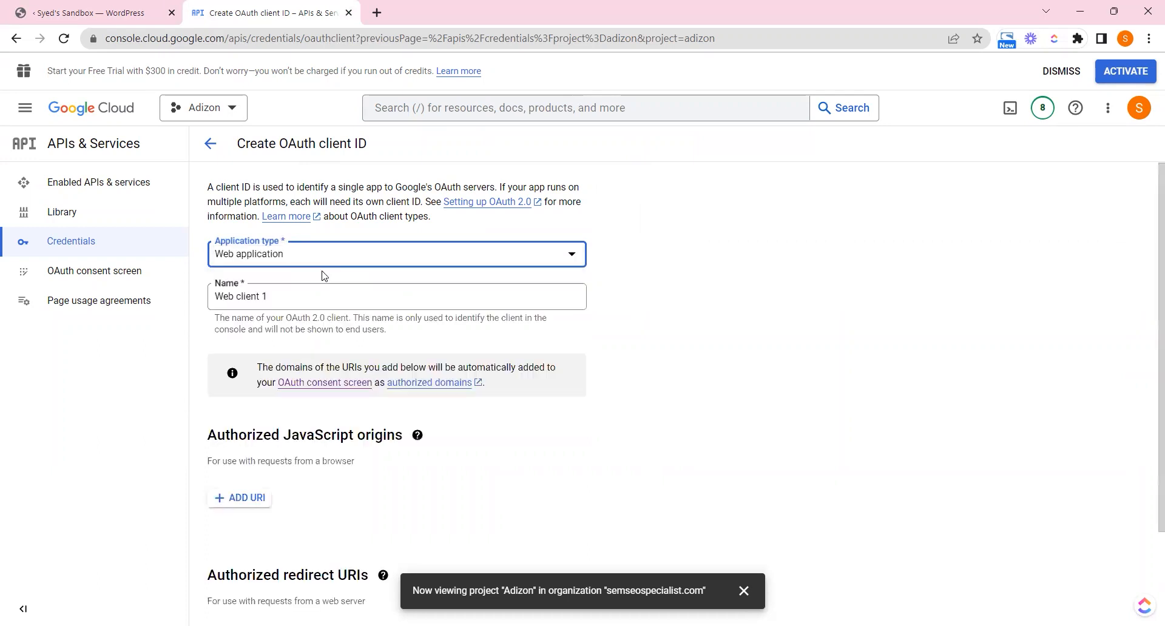
click(90, 9)
click(606, 450)
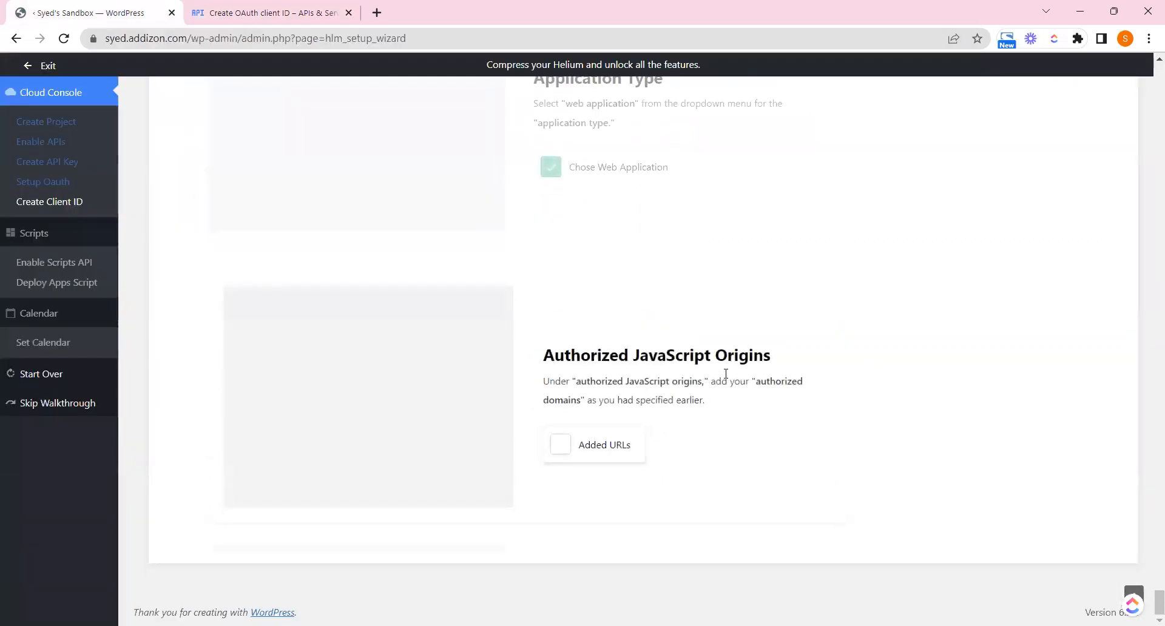
drag(576, 382, 706, 382)
click(747, 398)
click(267, 12)
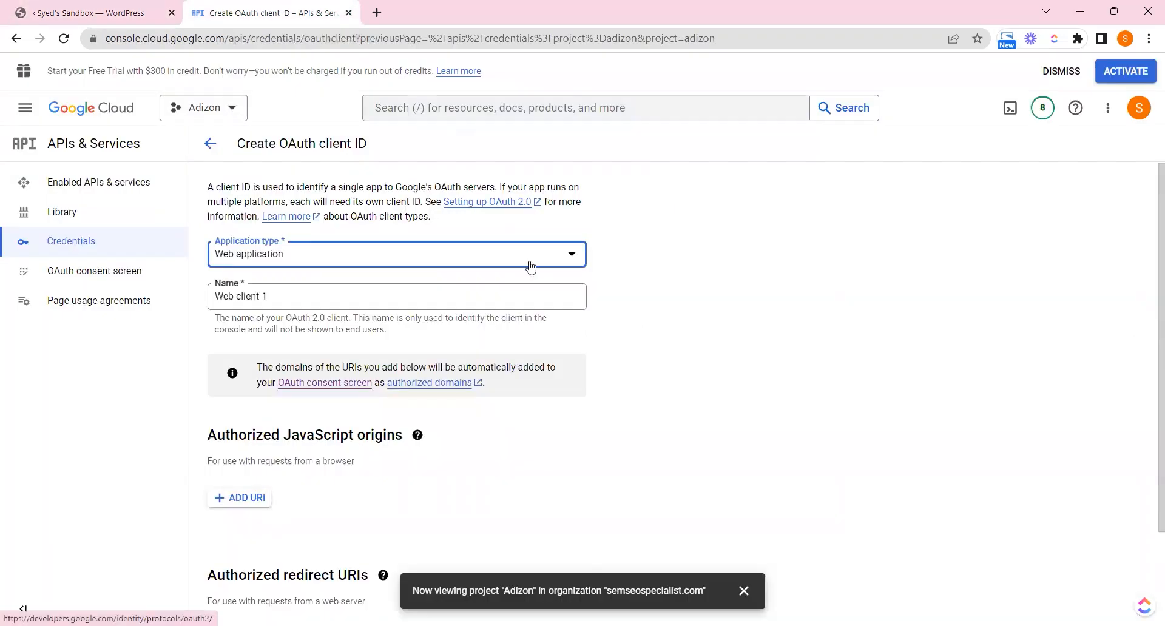
click(220, 500)
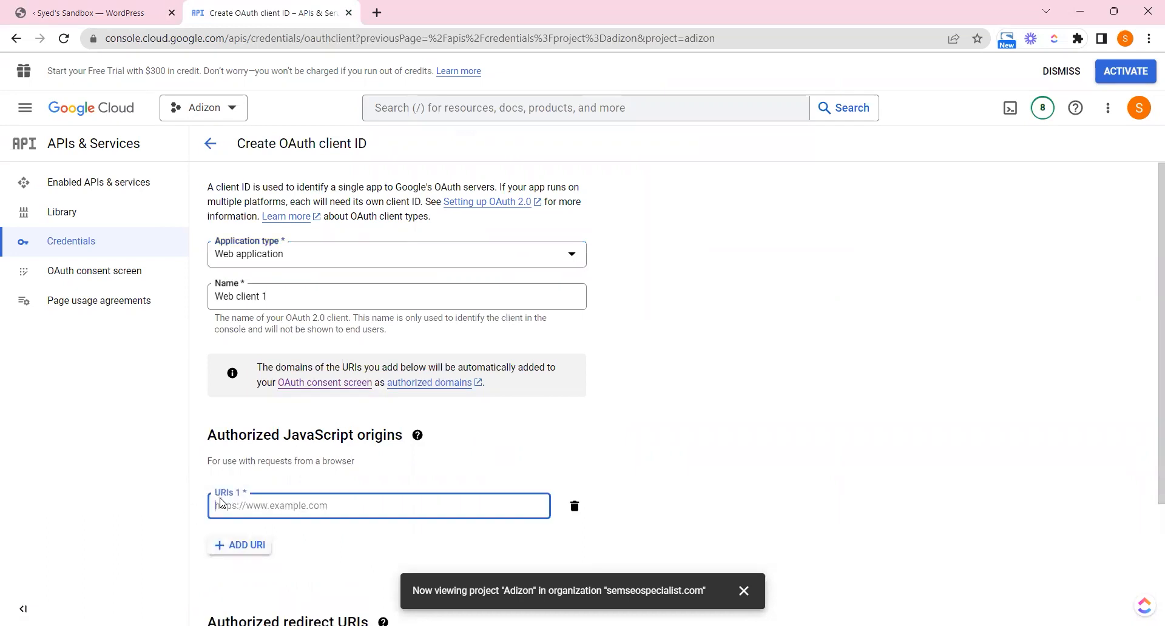
text(https://syed.addizon.com/)
key(BackSpace)
key(BackSpace)
key(BackSpace)
key(BackSpace)
key(BackSpace)
click(252, 545)
text(https://syed.addizon.com/)
key(BackSpace)
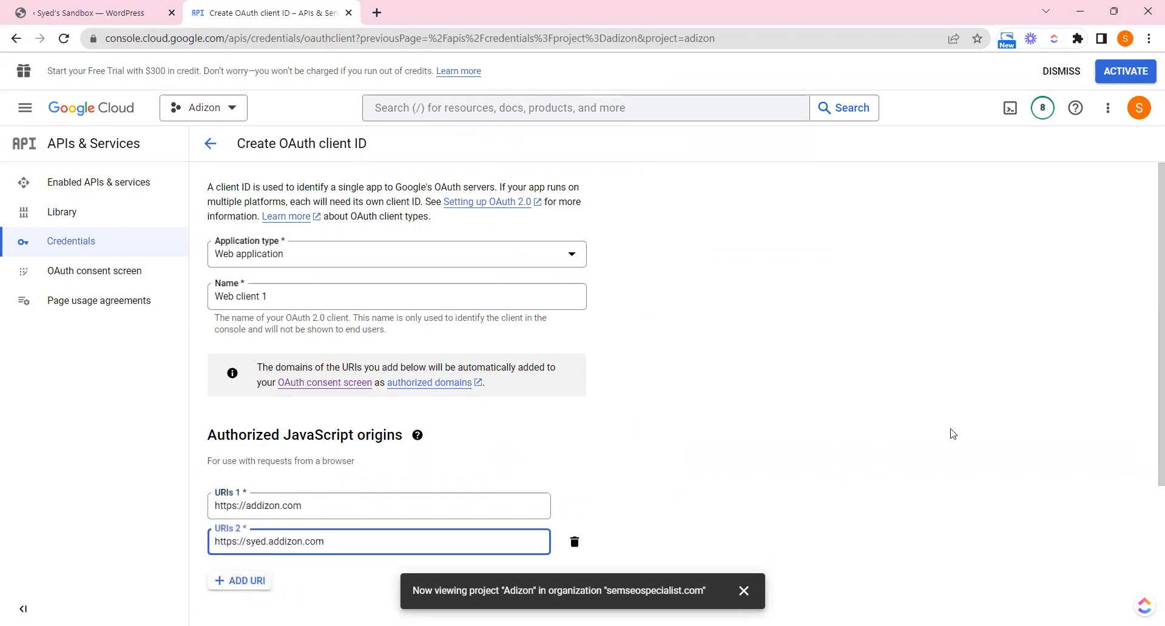
scroll(1151, 475, down, 3)
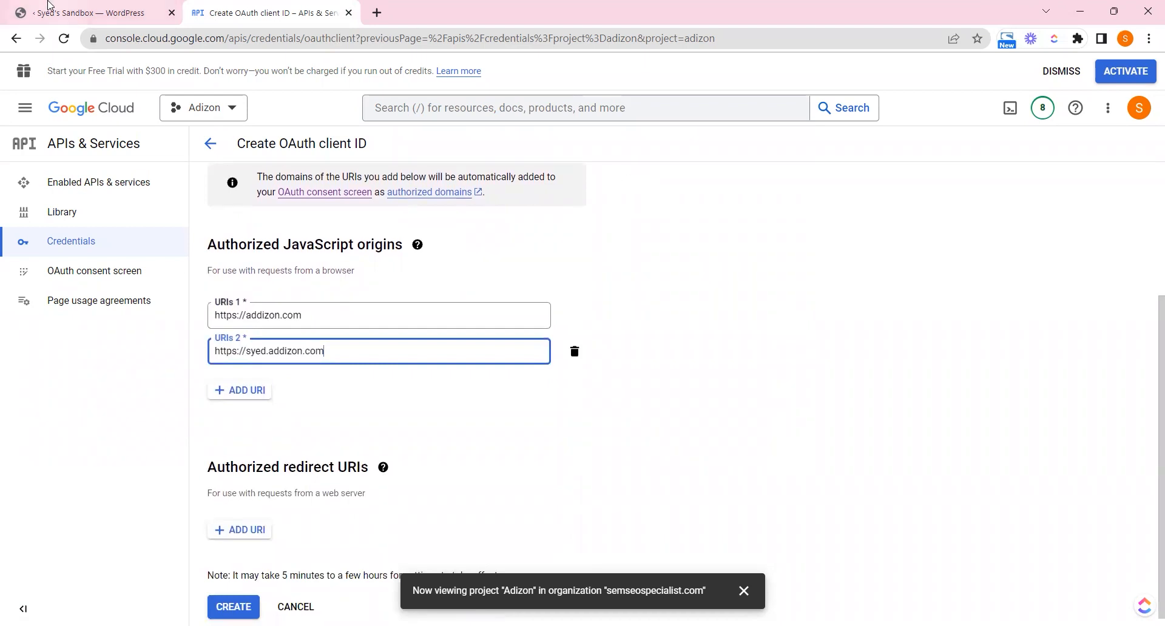
Tick 'Added URLs' in the wizard and add a blank redirect URI entry
click(73, 12)
click(599, 451)
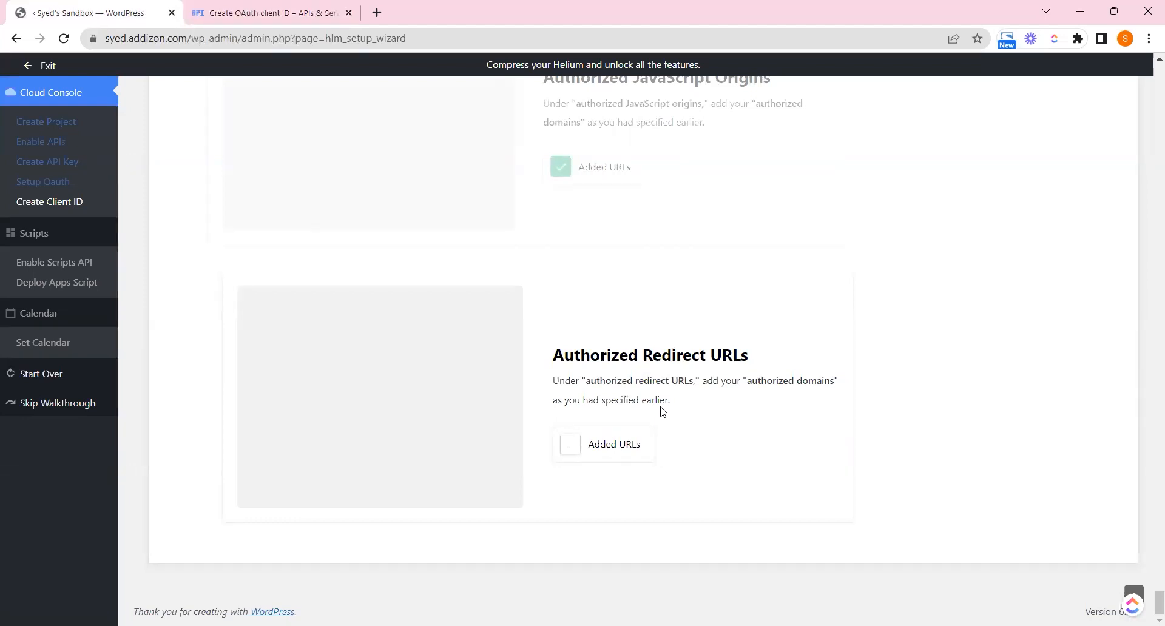
click(251, 14)
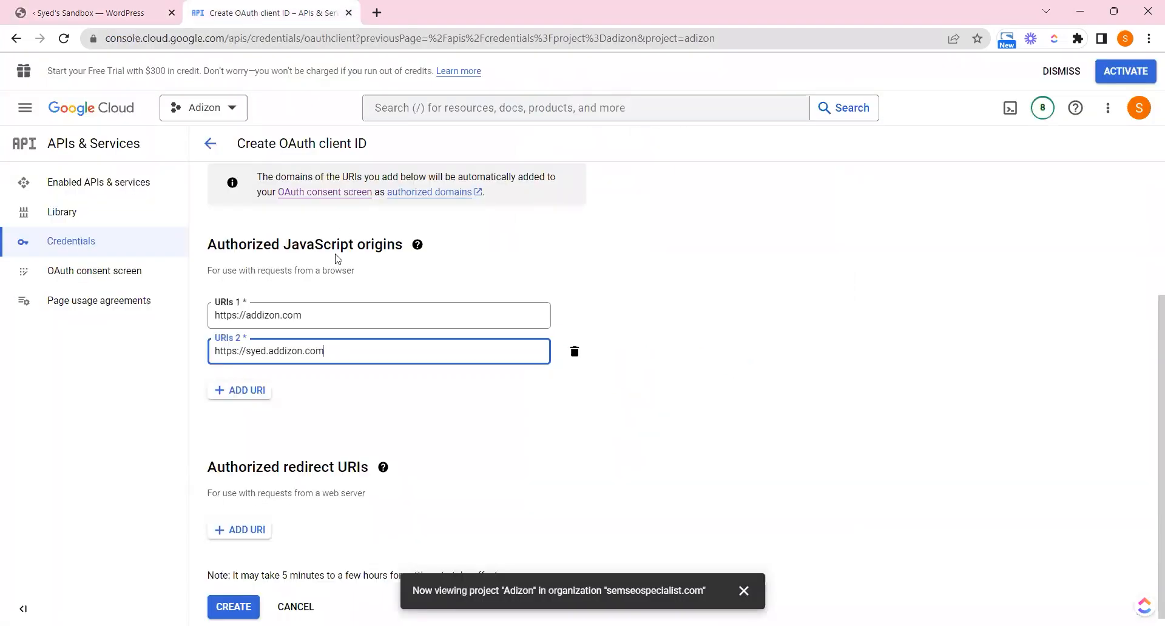
click(253, 527)
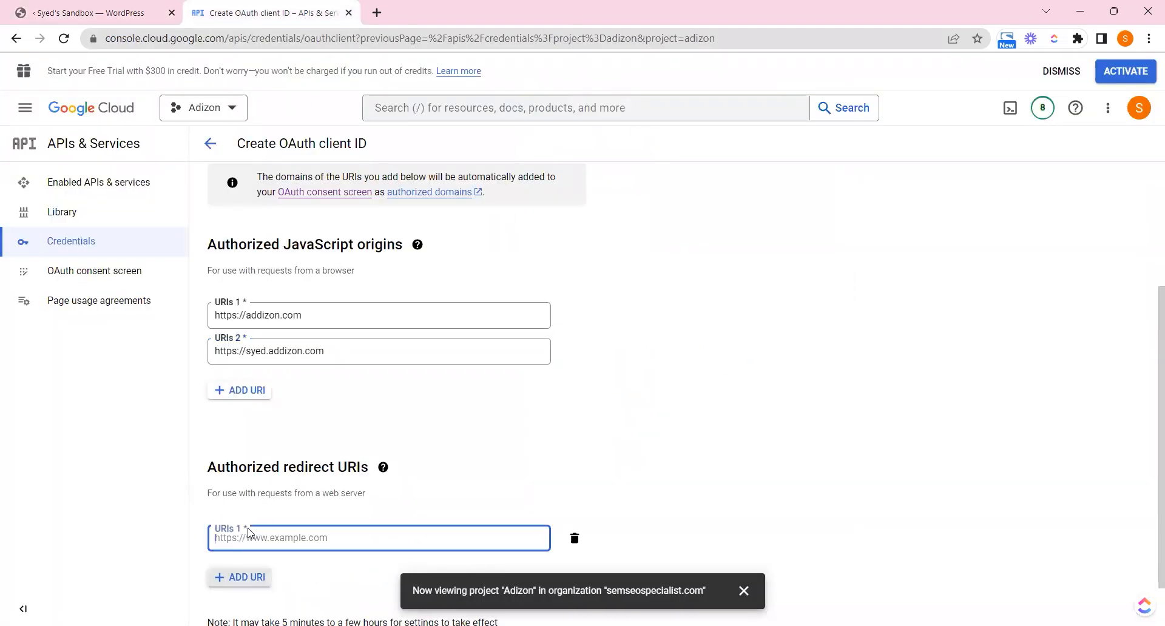
triple_click(310, 318)
key(ctrl+c)
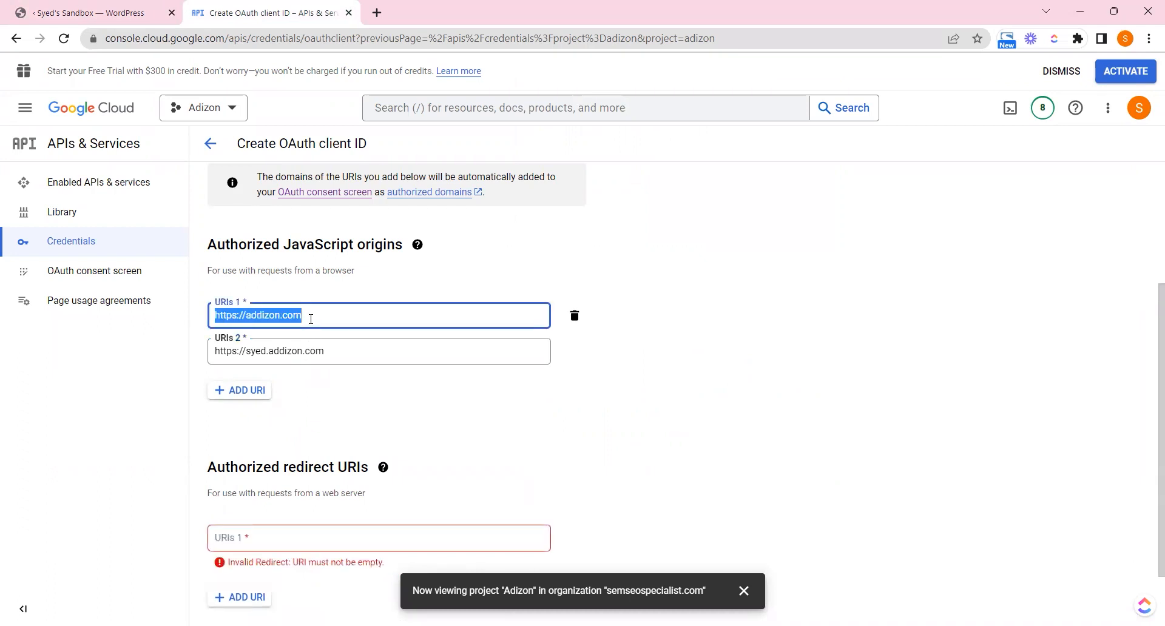
click(315, 536)
key(ctrl+v)
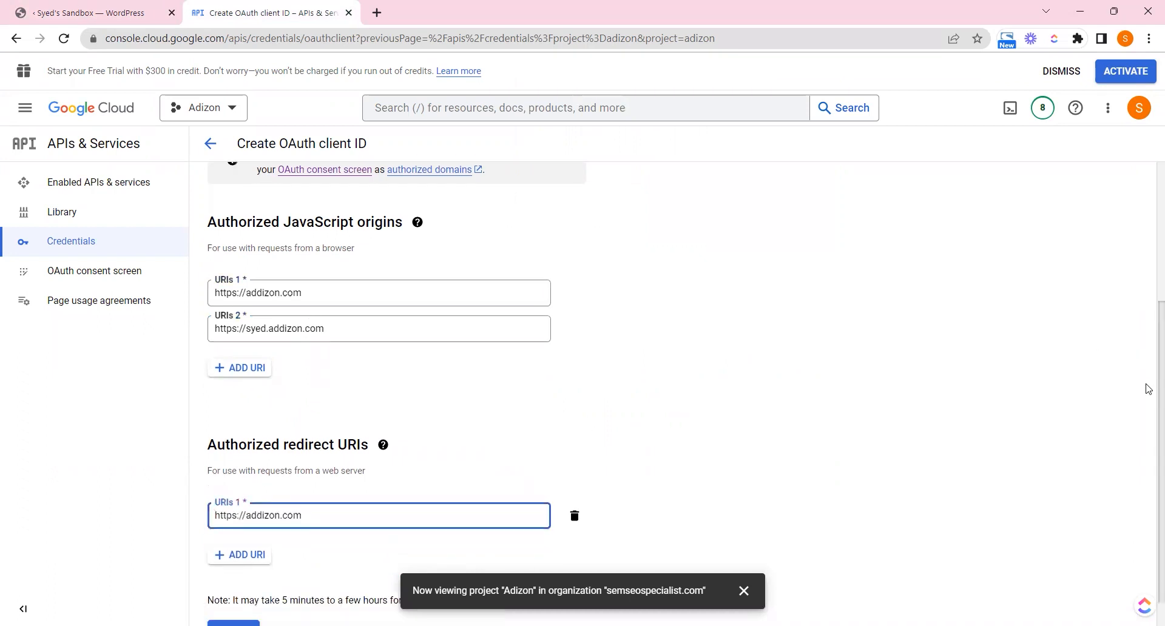
scroll(1147, 367, down, 1)
triple_click(455, 298)
key(ctrl+c)
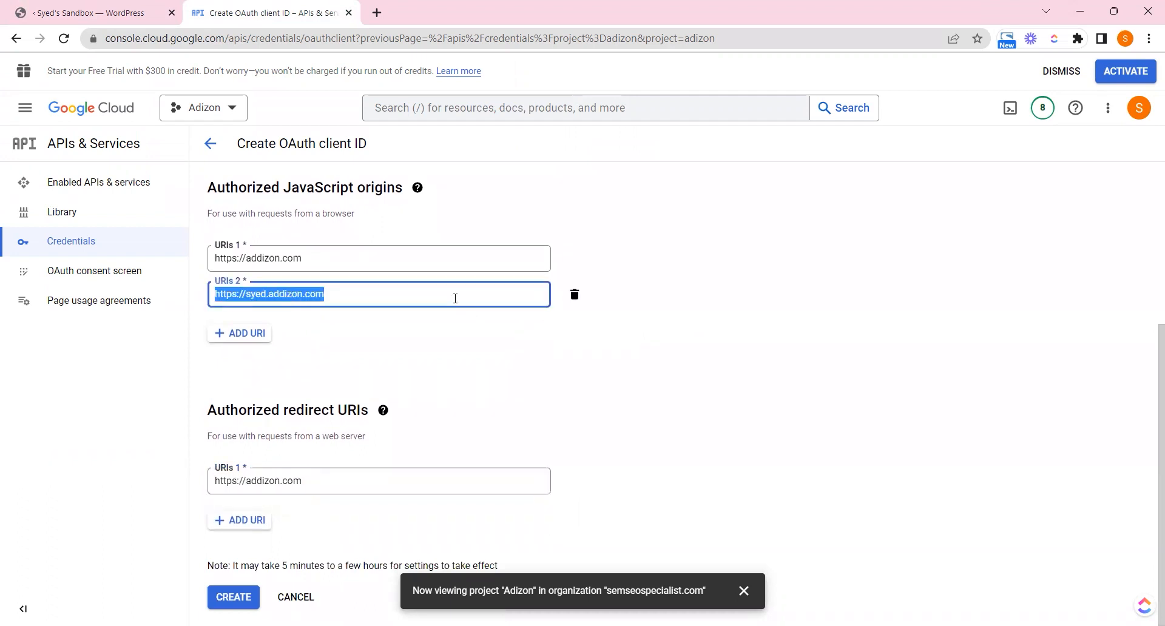
click(231, 520)
key(ctrl+v)
drag(1160, 394, 1146, 473)
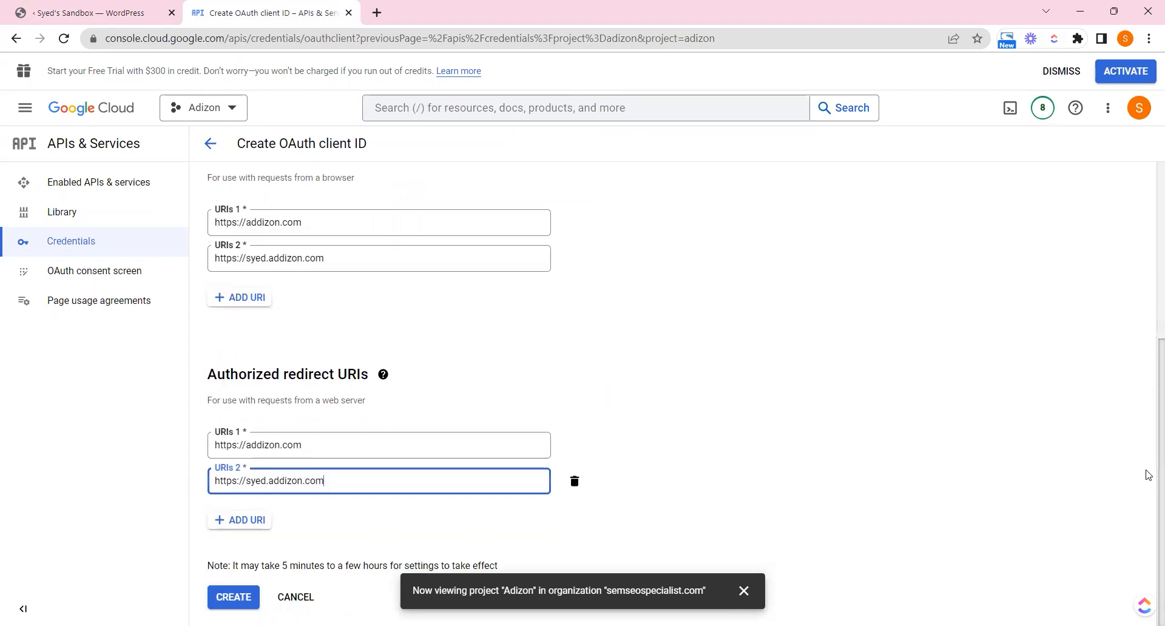
Tick the redirect URLs step in the wizard and create the OAuth client
click(139, 8)
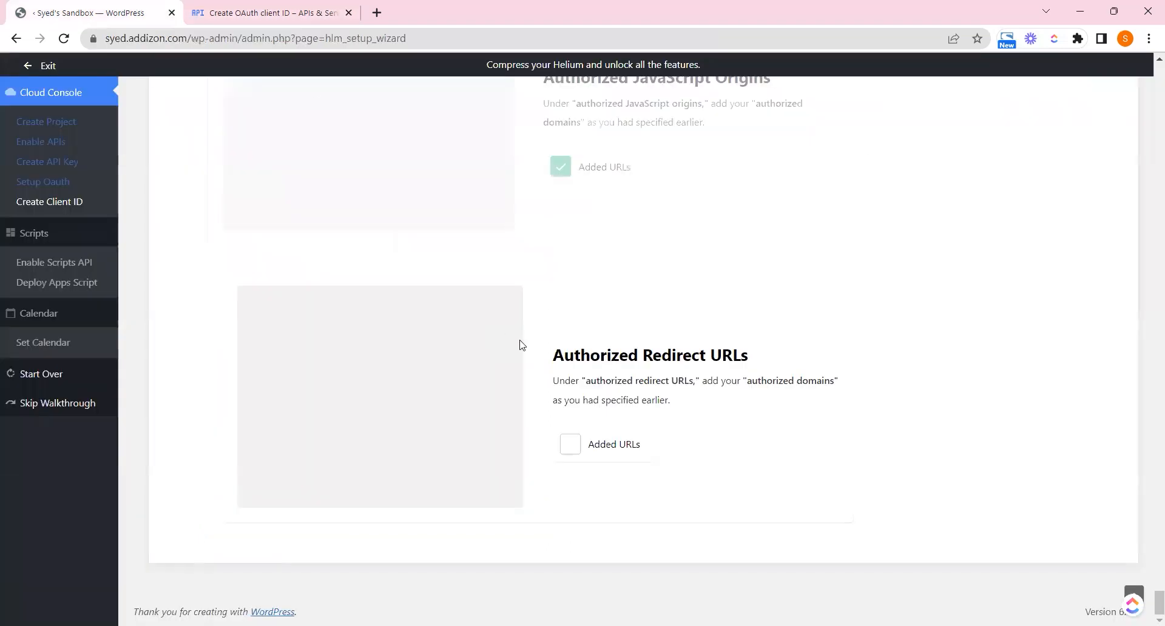
click(576, 457)
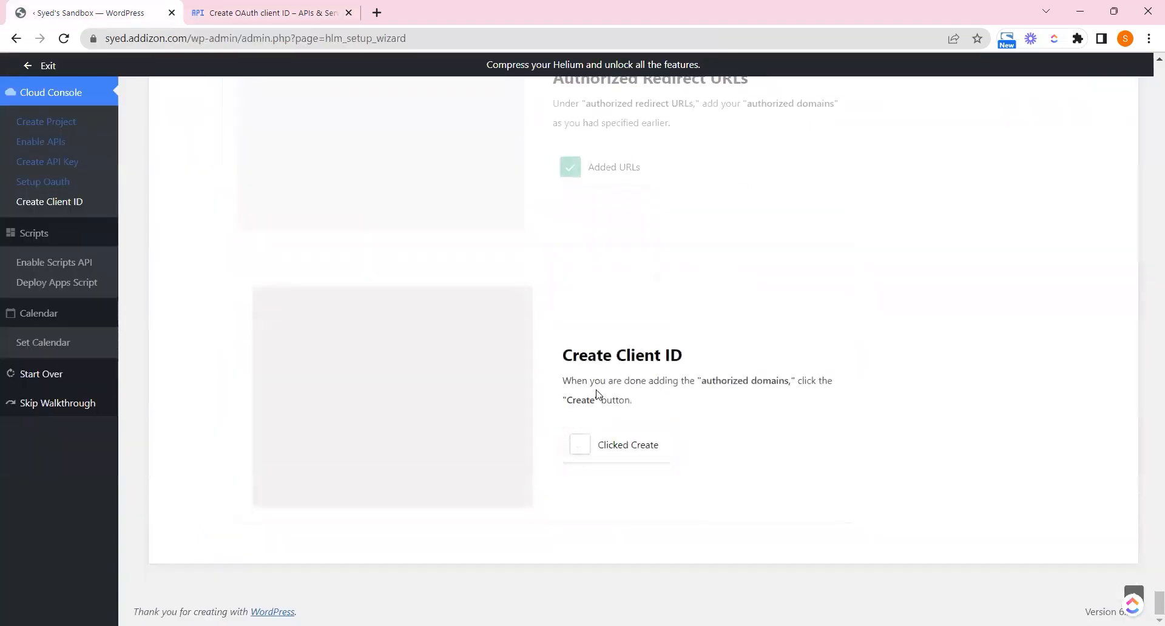
double_click(586, 402)
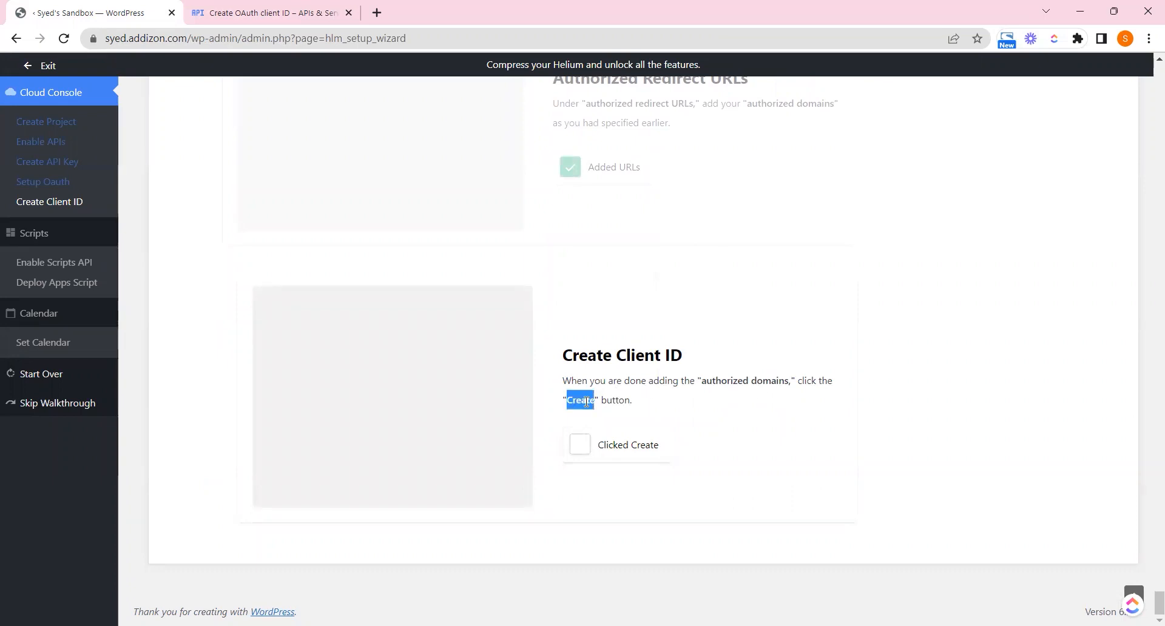
click(279, 8)
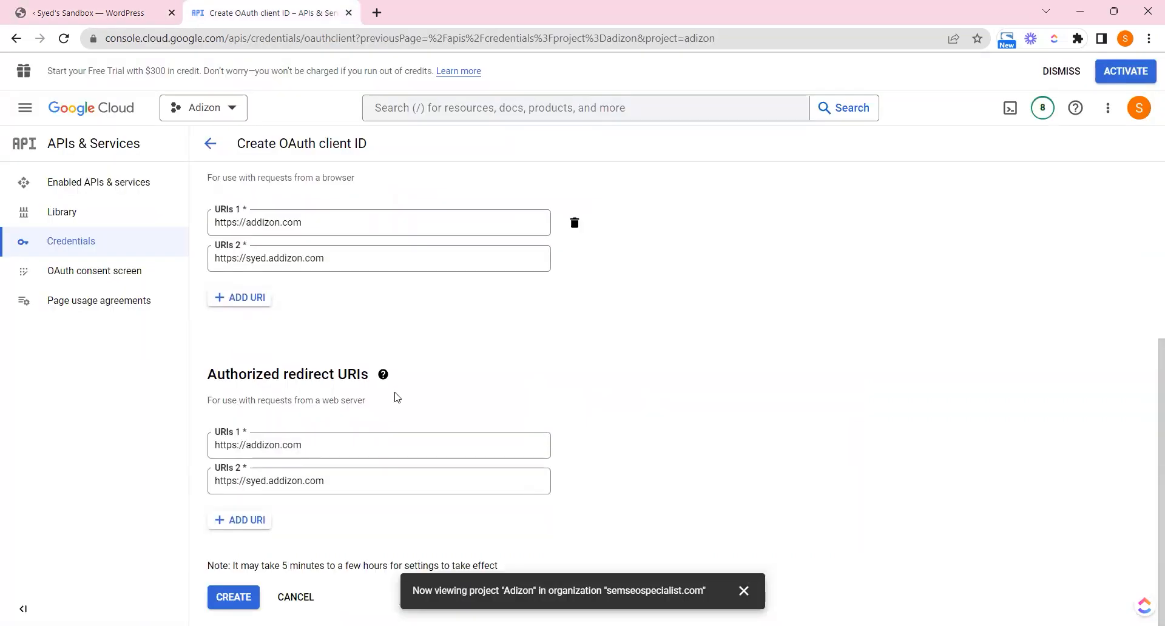
click(237, 598)
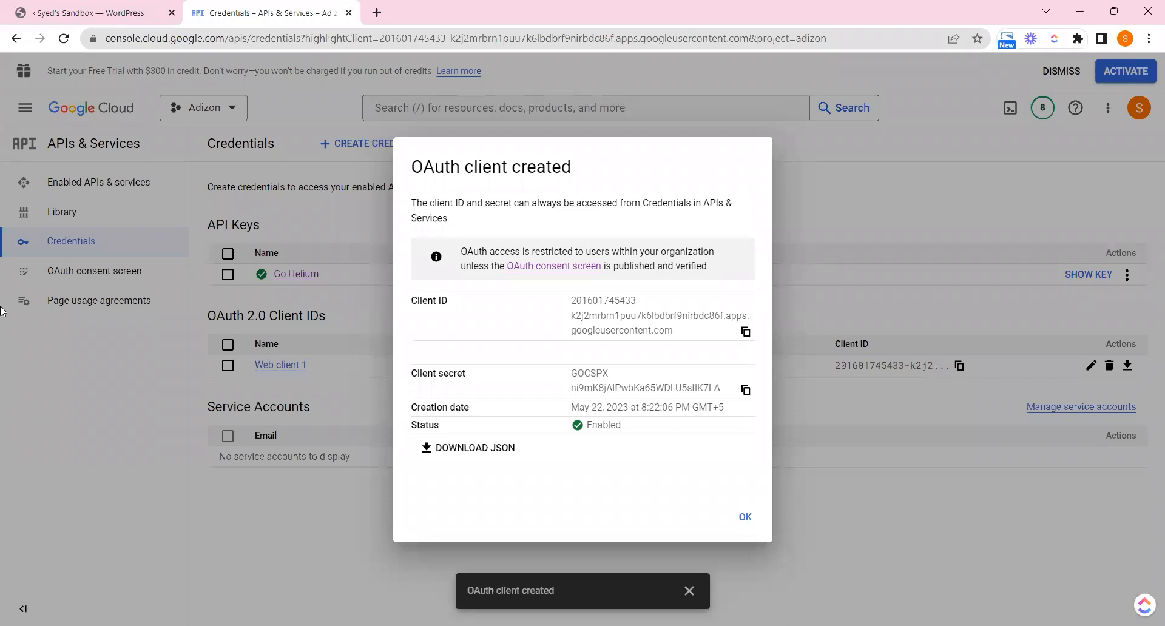
Tick the wizard's checkbox confirming the OAuth client was created
click(61, 13)
click(581, 445)
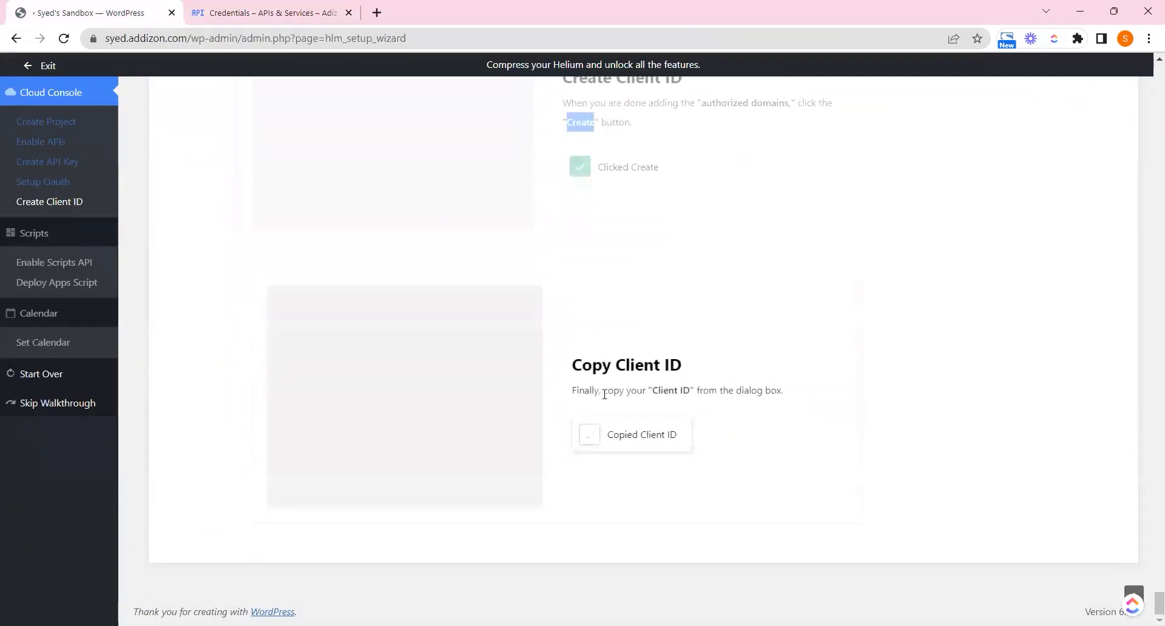
double_click(684, 392)
click(747, 393)
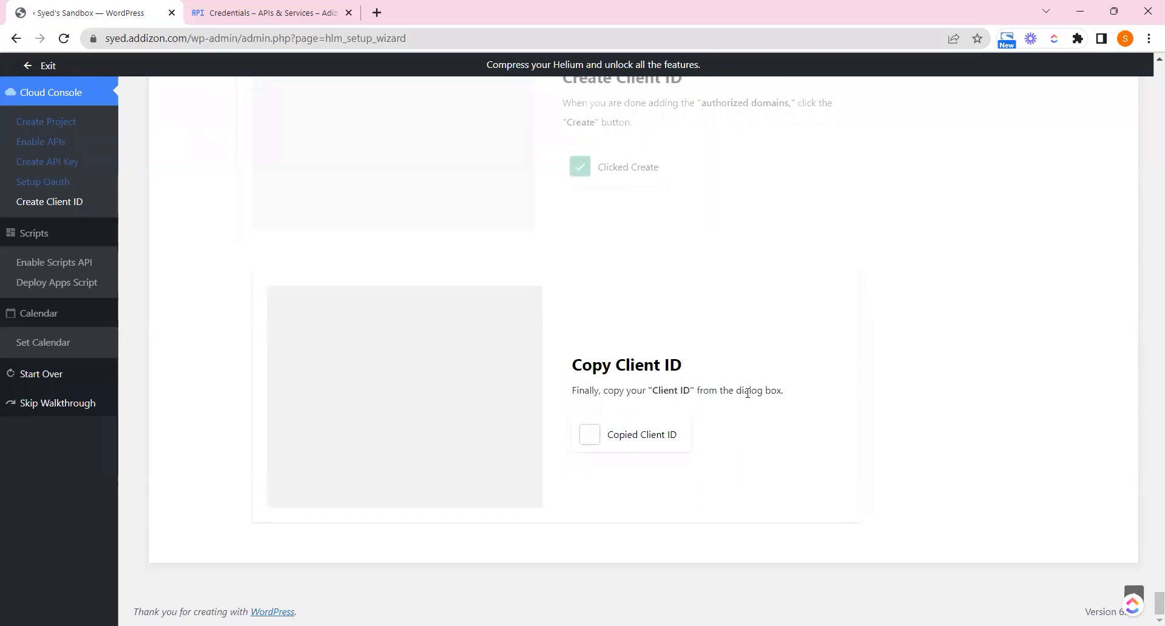
Copy the new client ID into the wizard's Client ID field and tick the copied and pasted checkboxes
click(210, 11)
double_click(432, 309)
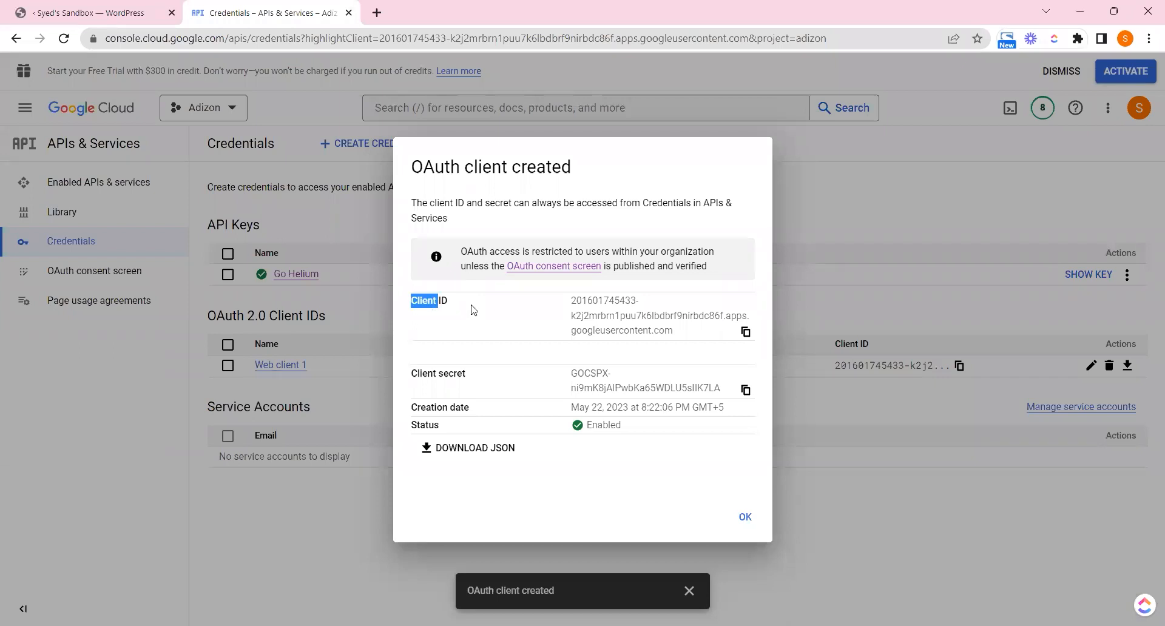
click(745, 333)
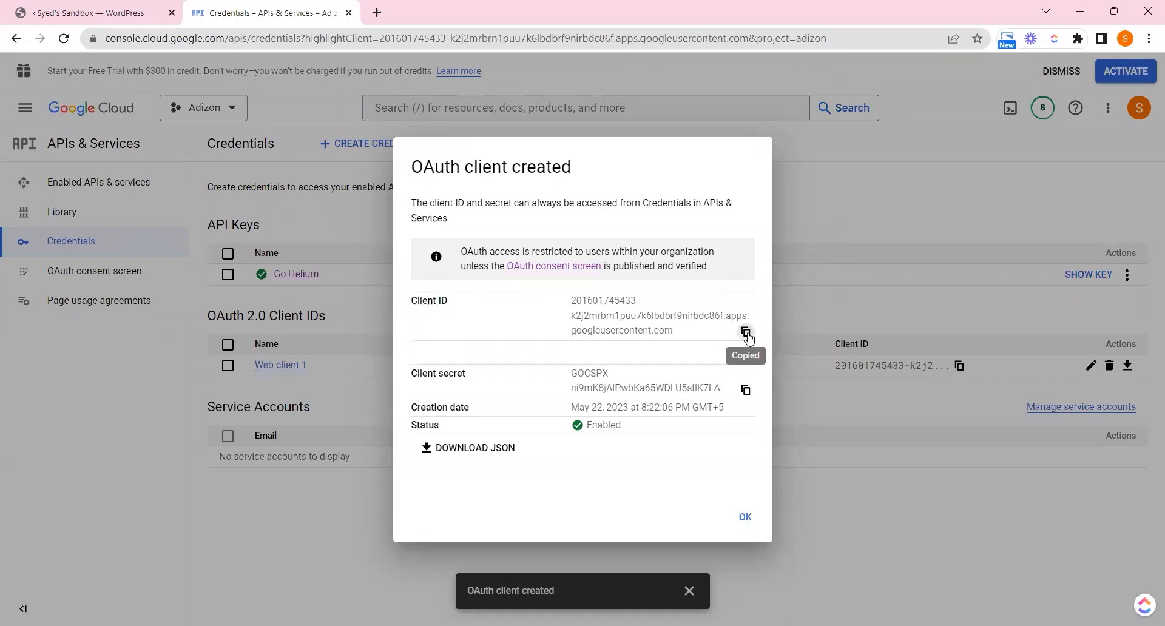
click(125, 12)
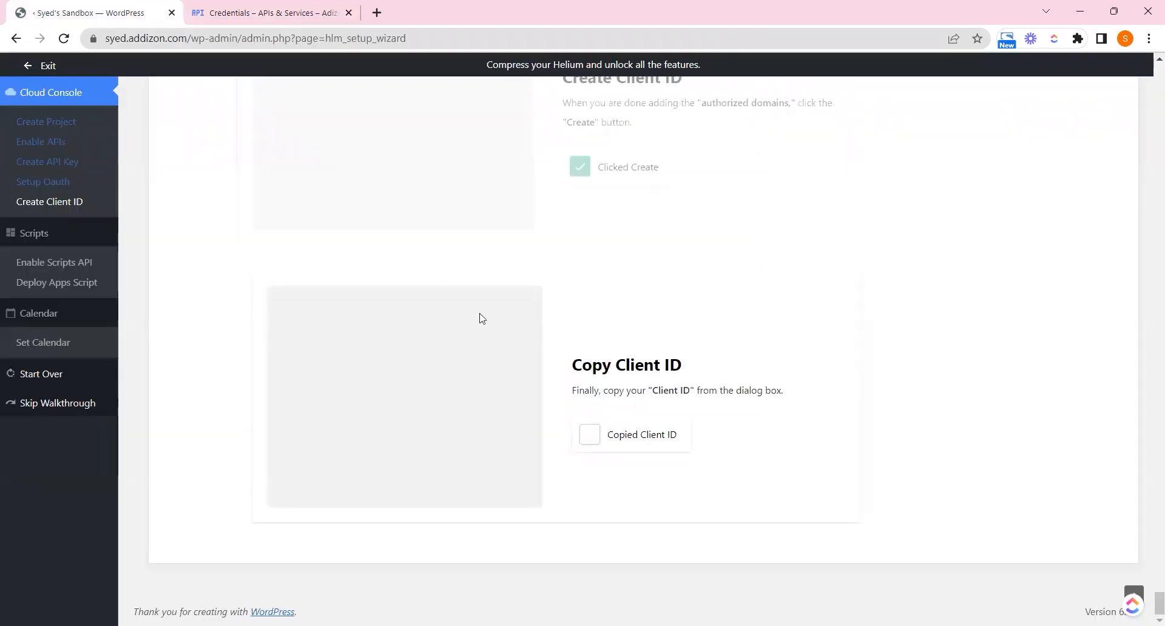
click(579, 428)
click(590, 452)
key(ctrl+v)
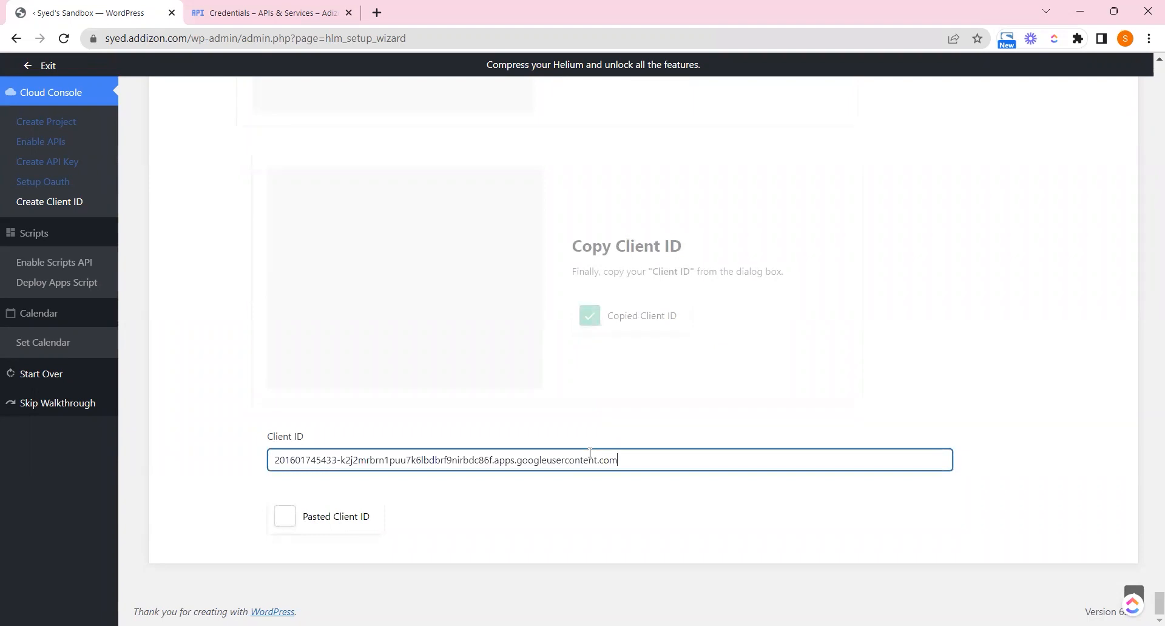
click(298, 526)
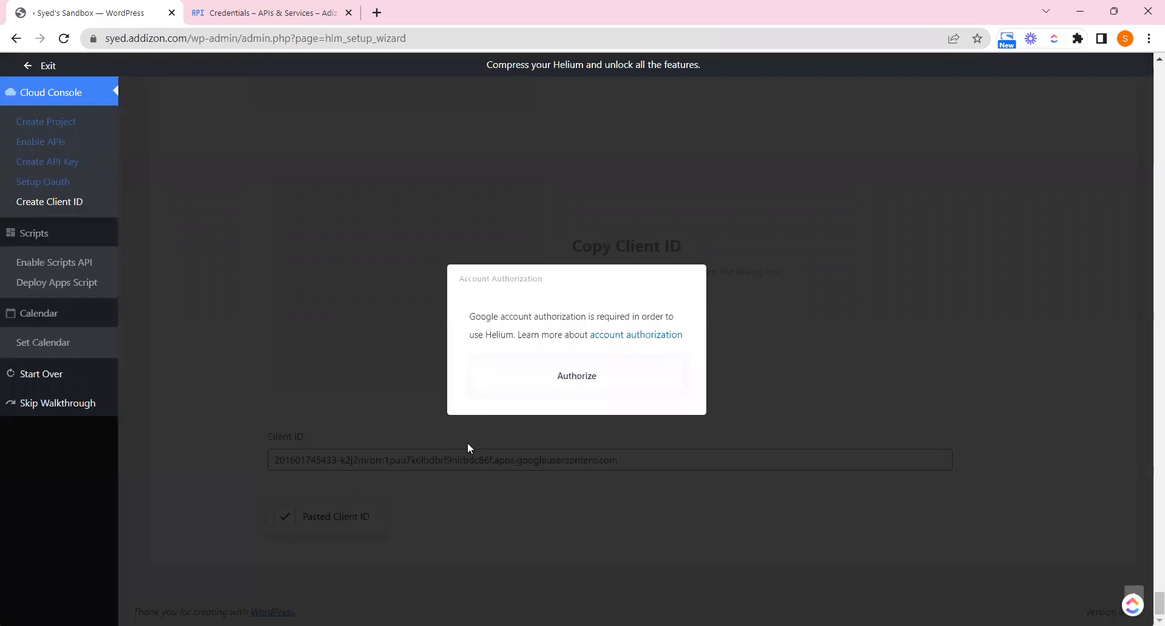
Authorize Helium's access to the Google account from the Account Authorization dialog
click(545, 381)
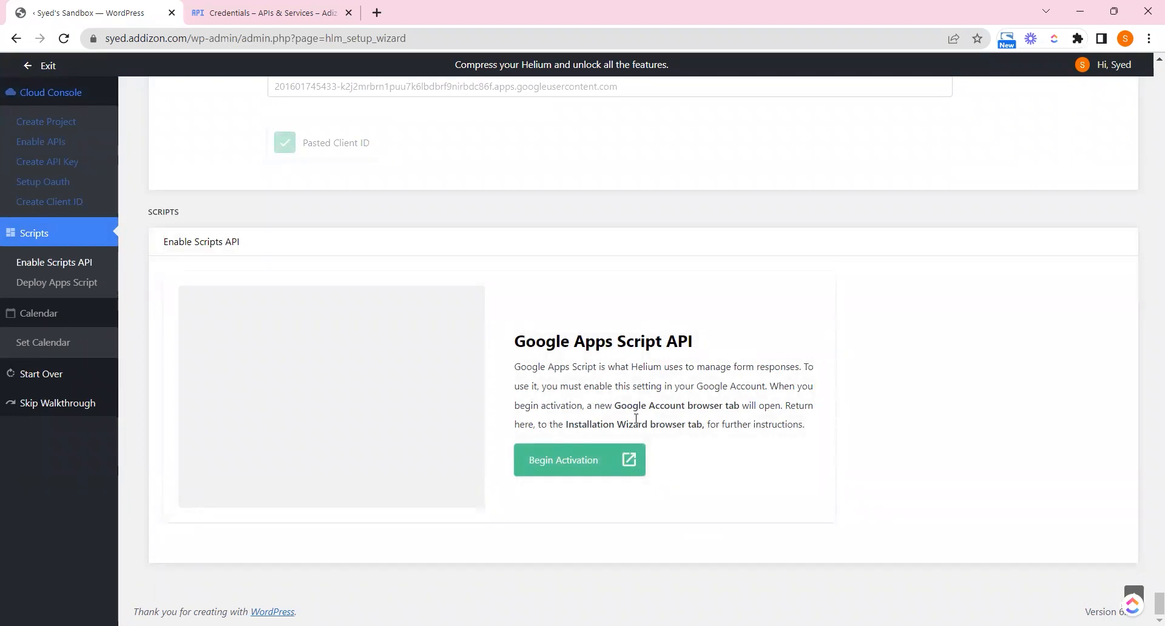
Begin activation and open the Google Apps Script API setting, ticking that step in the wizard
click(587, 461)
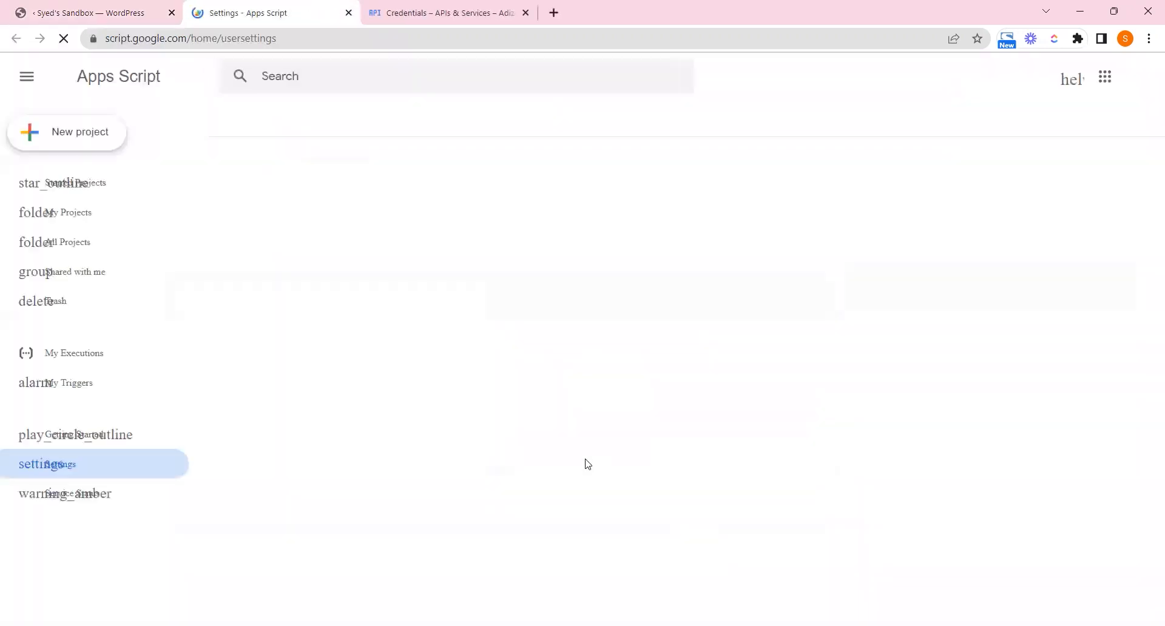
click(118, 13)
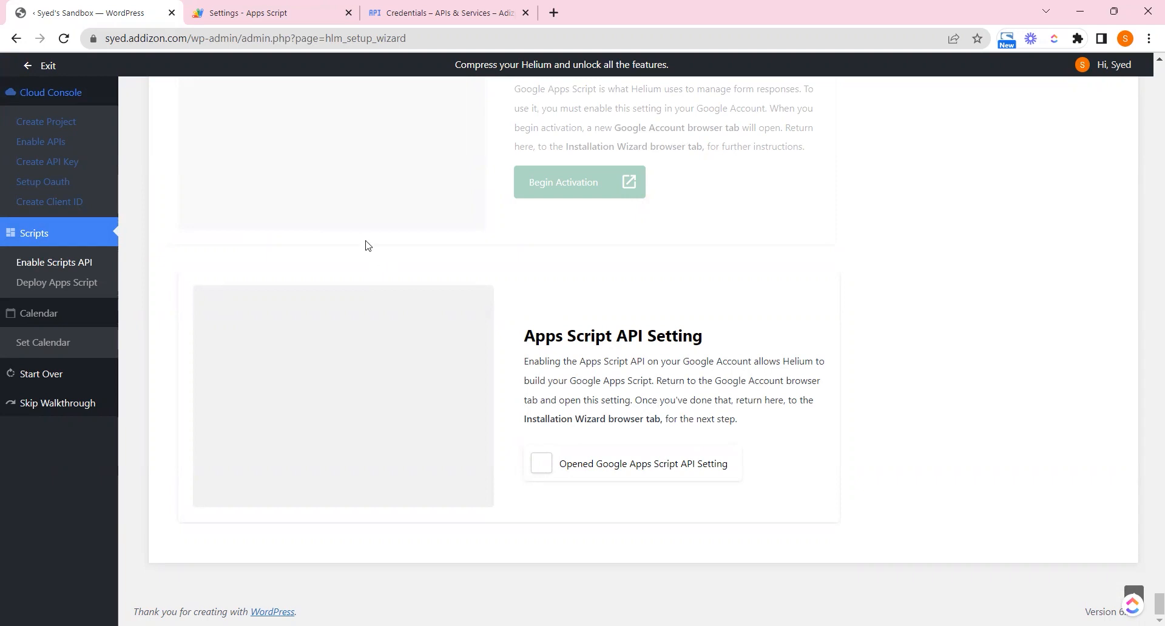
click(255, 13)
click(332, 174)
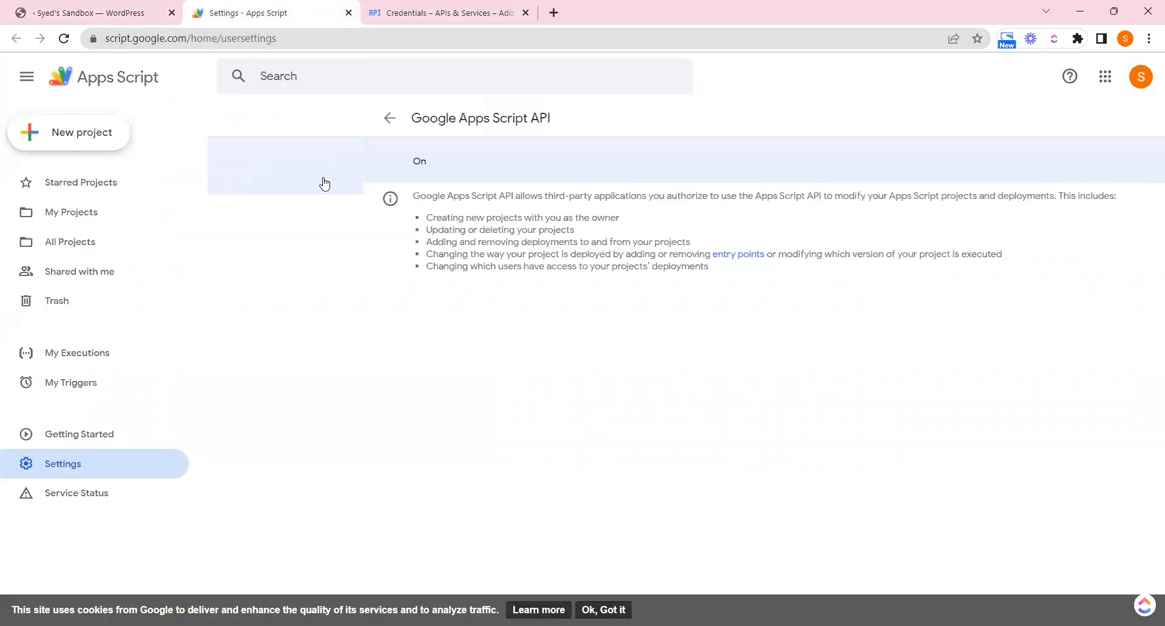
click(140, 13)
click(582, 471)
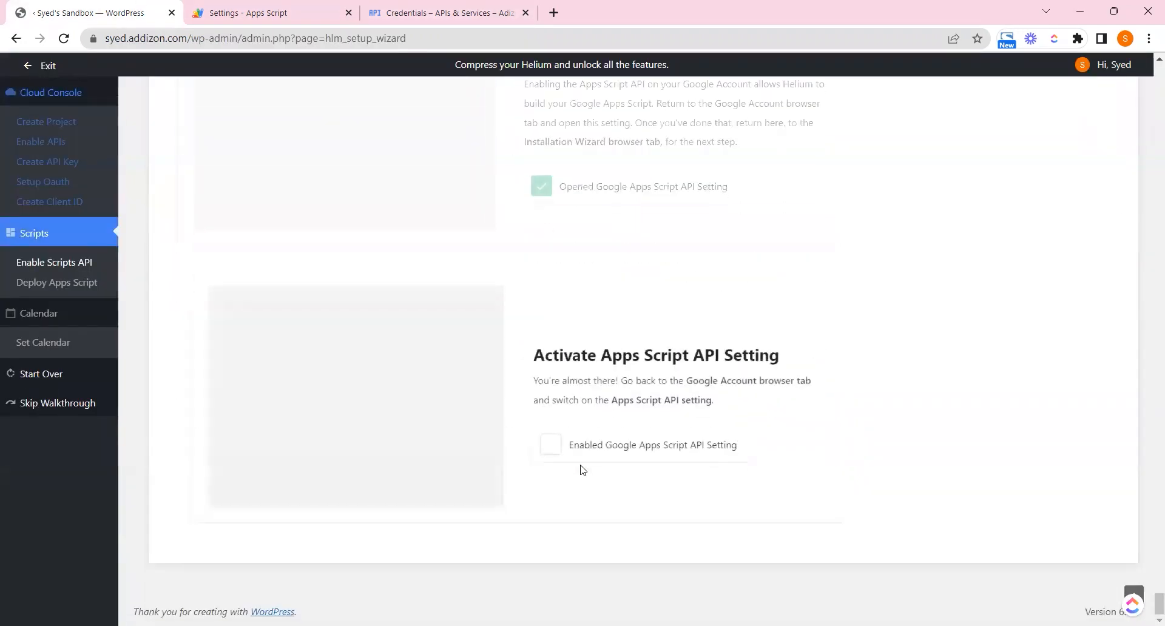
Verify the Apps Script API is on, tick it as enabled, and start the Deploy Apps Script step
drag(629, 400, 693, 402)
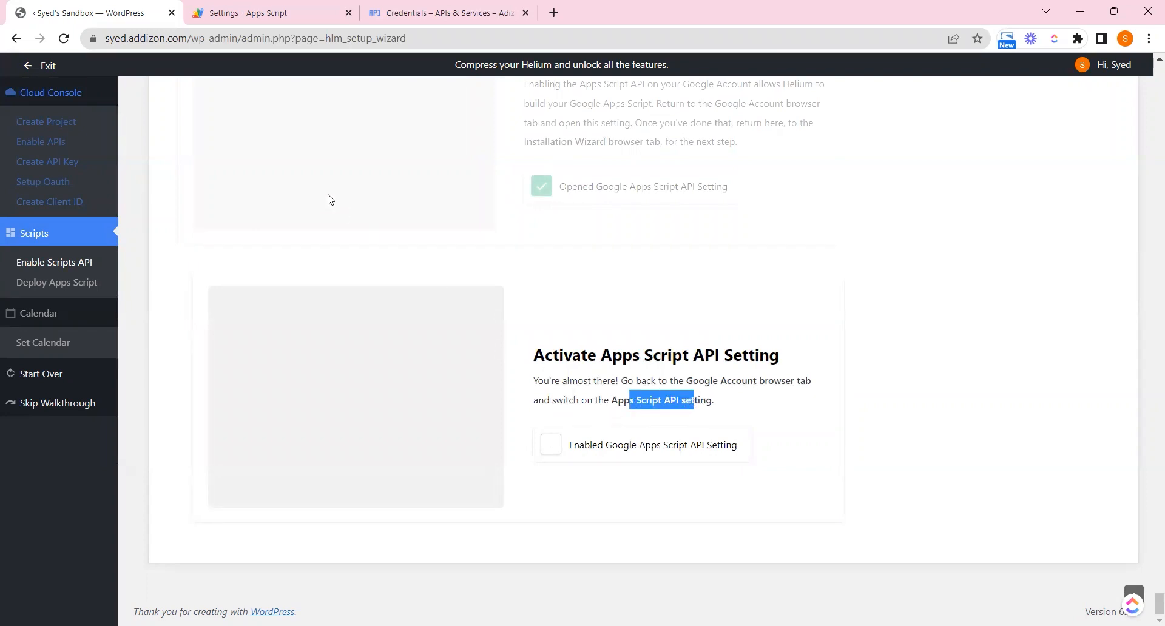
click(252, 6)
click(131, 11)
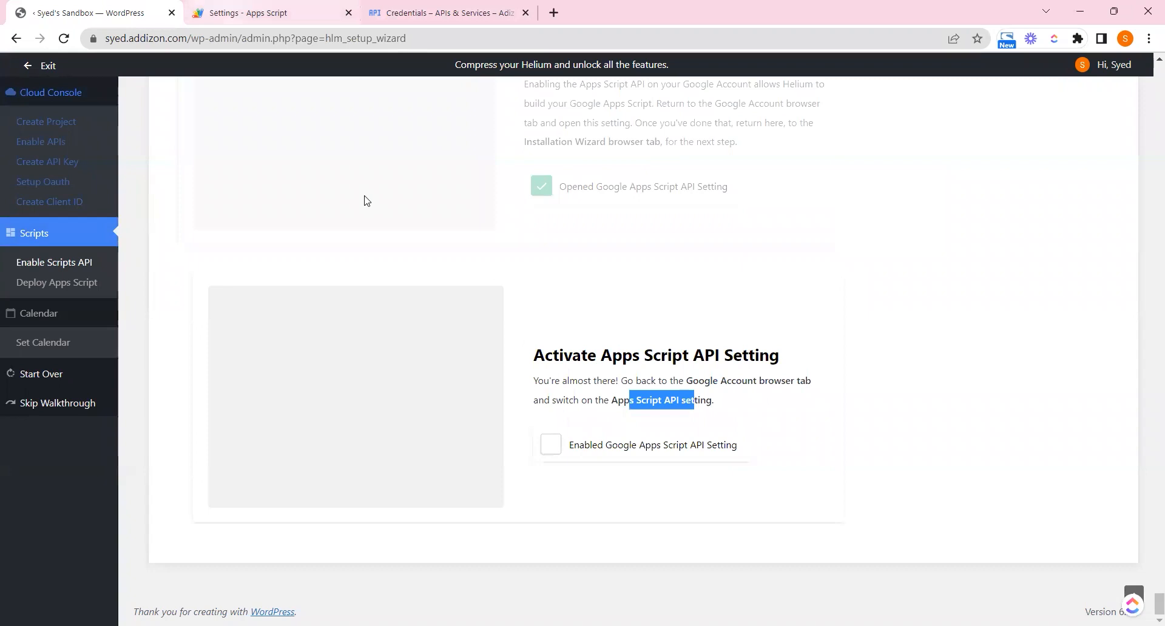
click(551, 445)
click(223, 9)
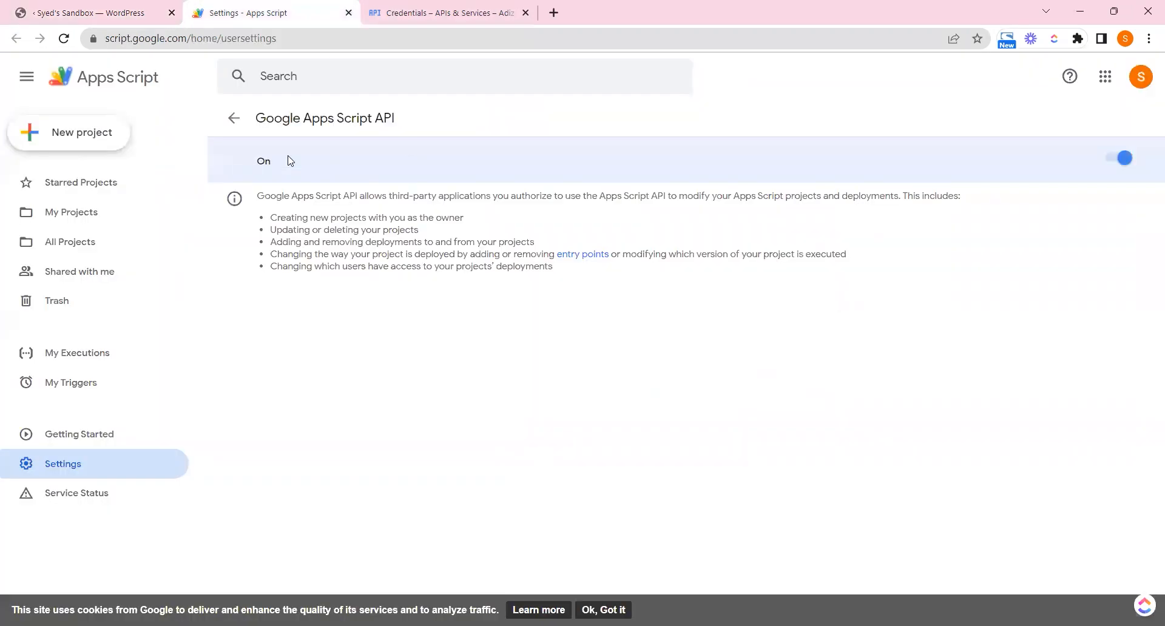
click(72, 4)
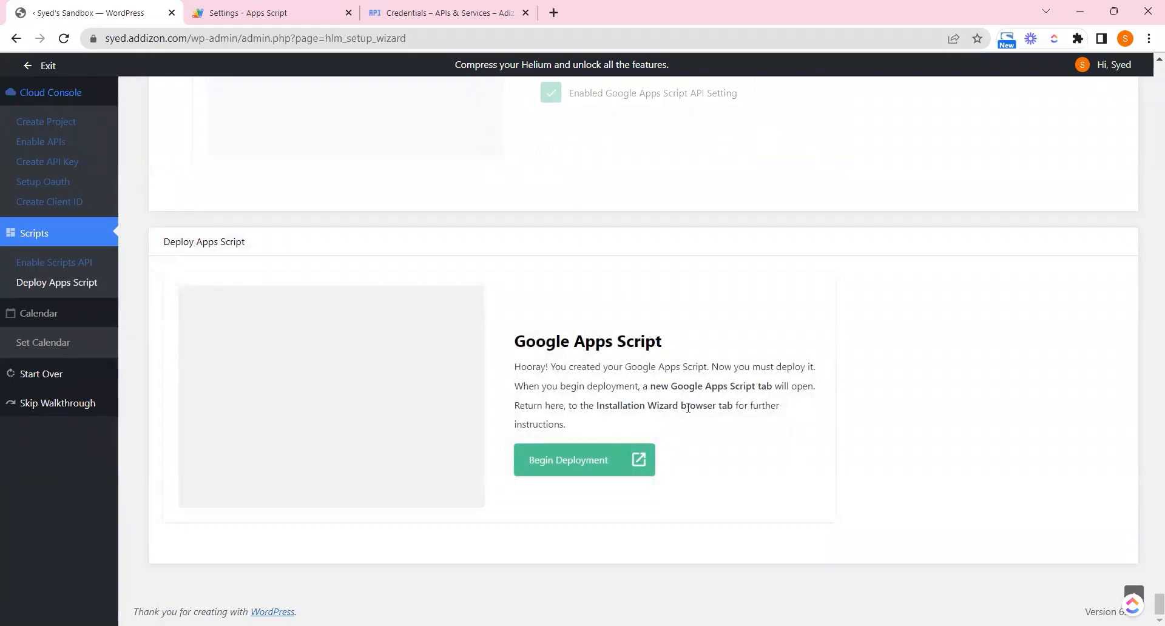
click(591, 453)
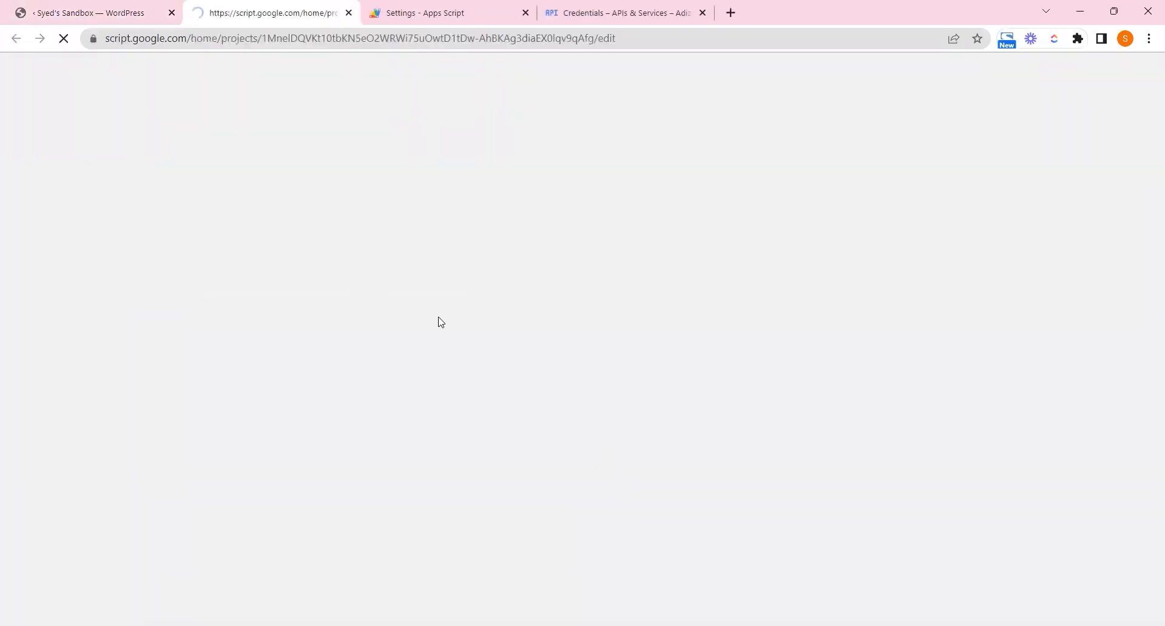
Open the Deploy menu in the hlm_script_2023_5_22_20_24_39 project and tick 'Clicked Deploy'
click(168, 5)
scroll(523, 367, down, 5)
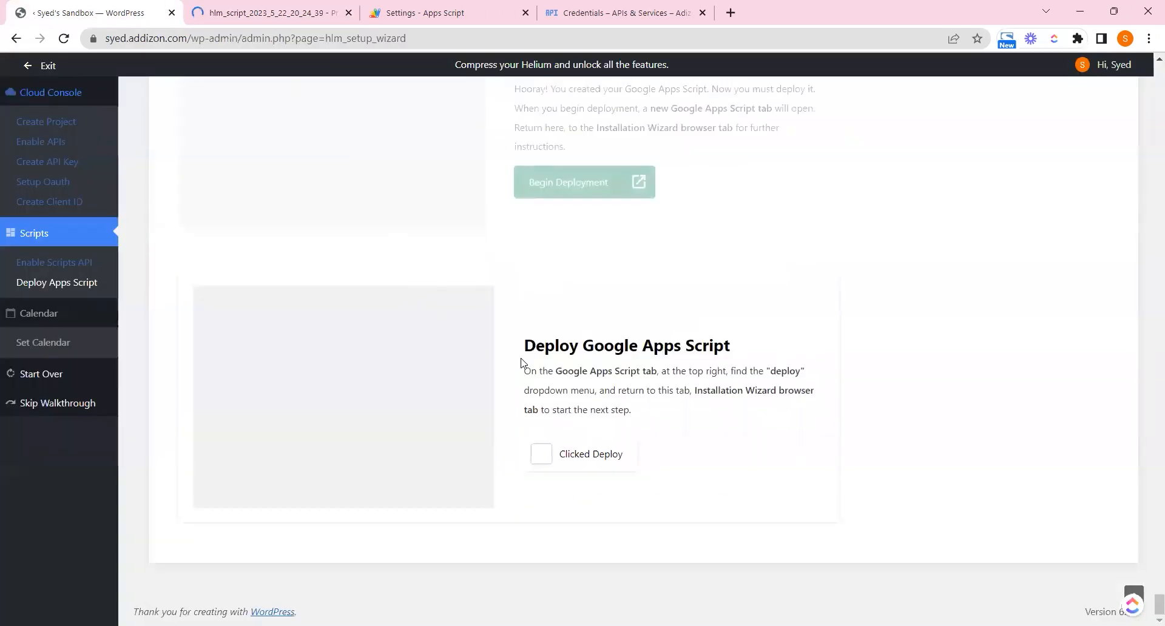
drag(672, 371, 800, 371)
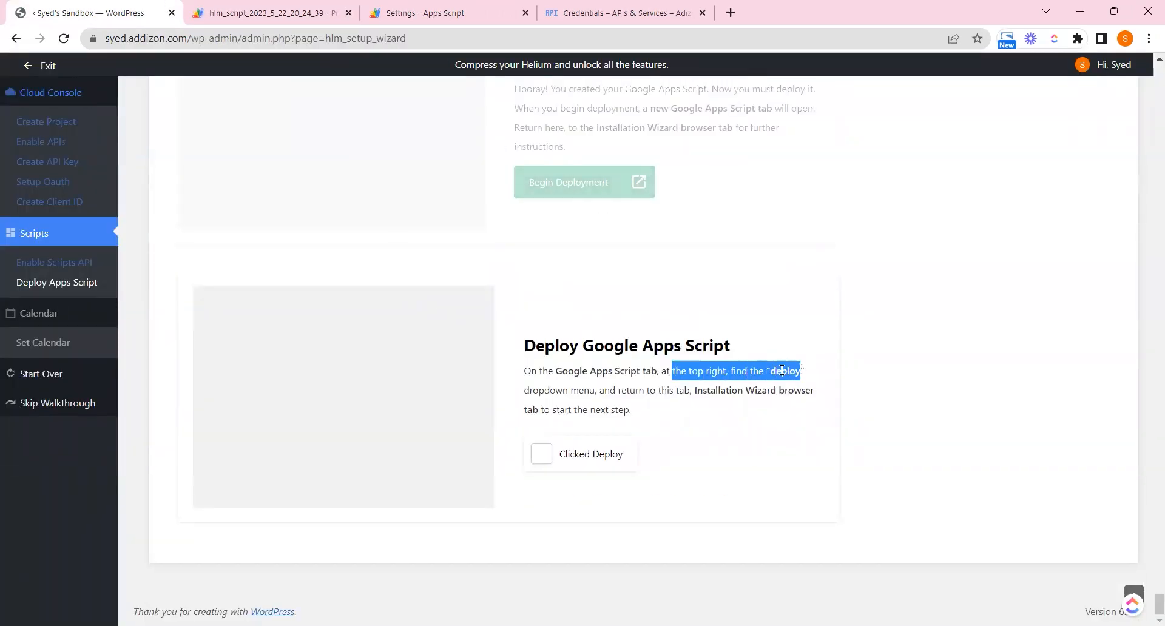
click(273, 6)
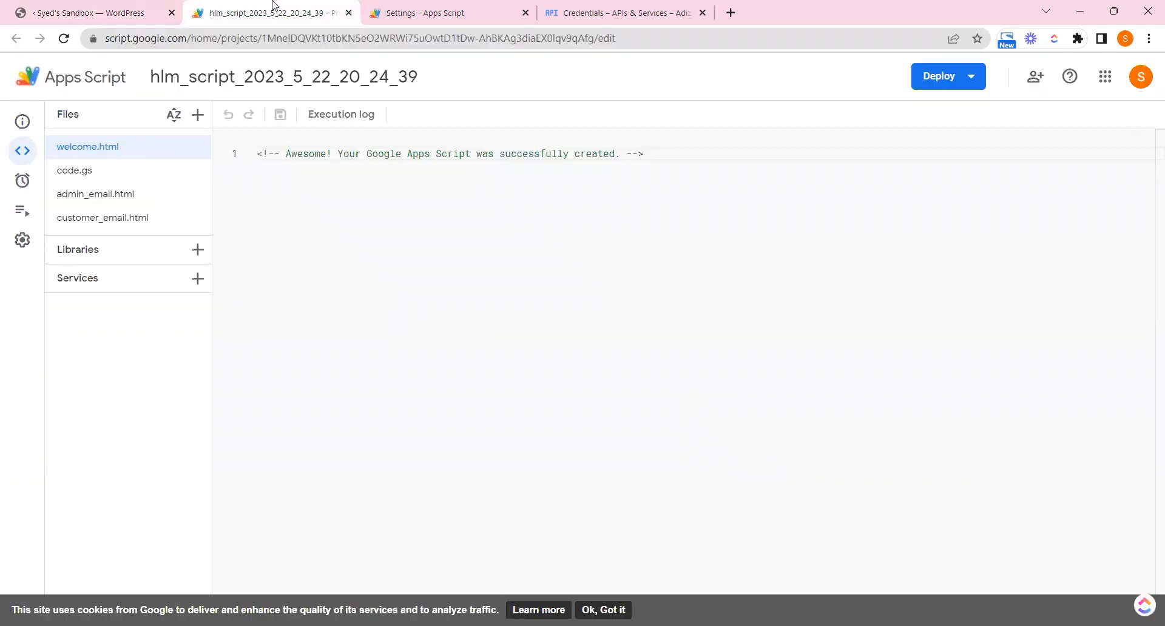
click(968, 78)
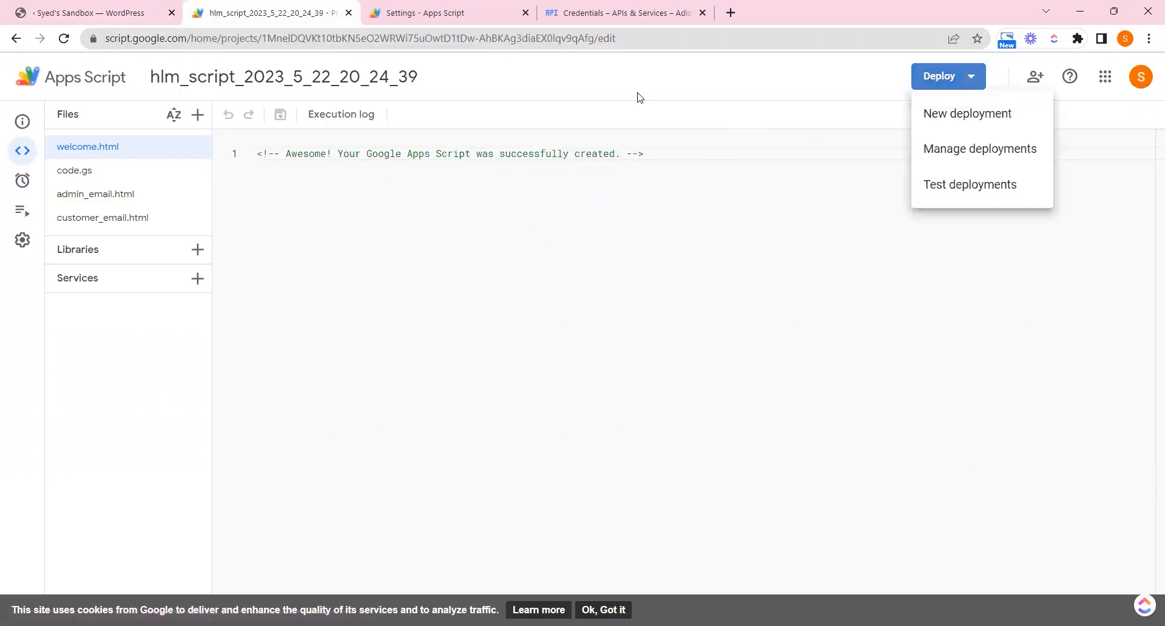
click(117, 6)
click(595, 460)
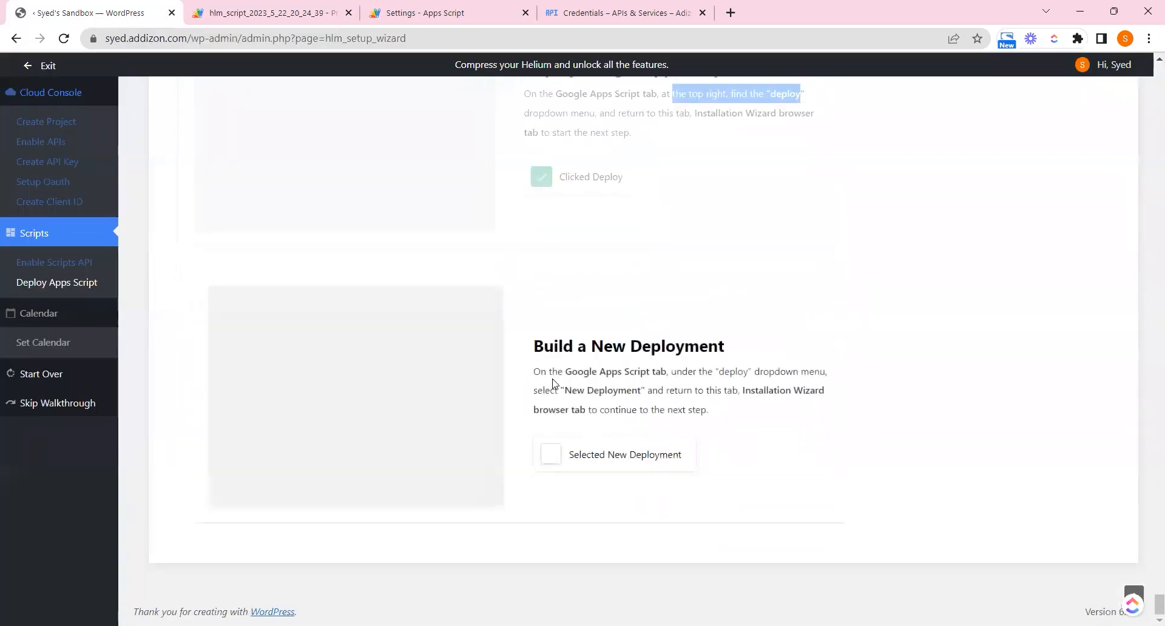
Choose New deployment, tick 'Selected New Deployment' in the wizard, and return to the dialog
drag(573, 391, 645, 393)
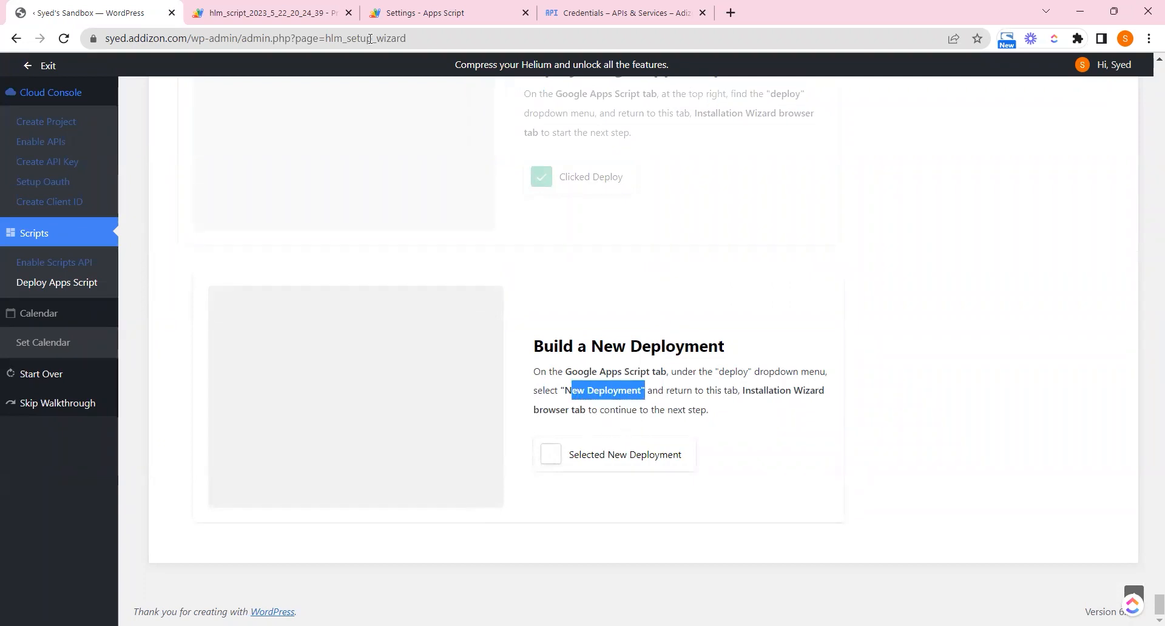
click(273, 12)
click(979, 115)
key(ctrl+1)
click(582, 454)
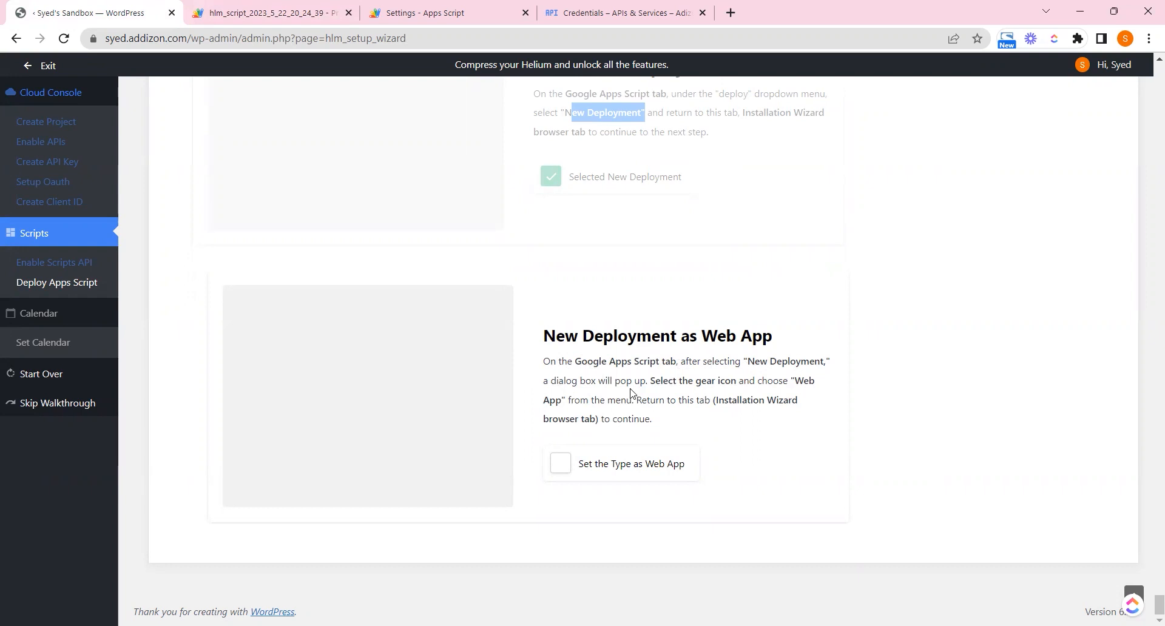
mouse_move(654, 380)
mouse_down()
mouse_move(822, 385)
mouse_move(659, 401)
mouse_up()
click(211, 7)
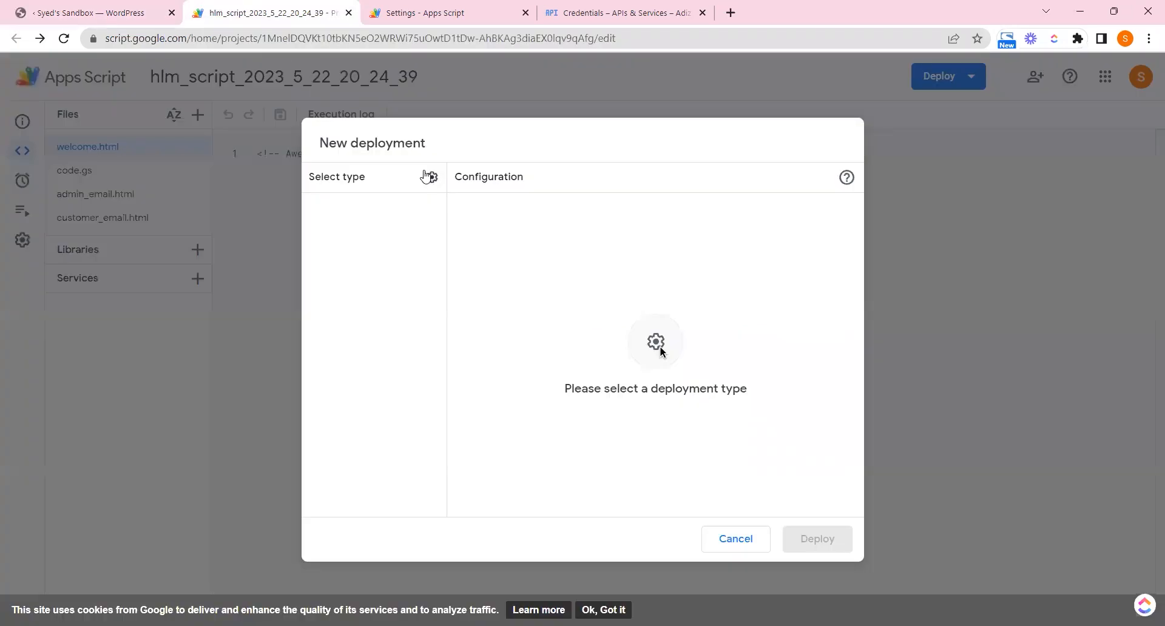
Choose Web app as the deployment type and tick that step in the Helium wizard
click(432, 178)
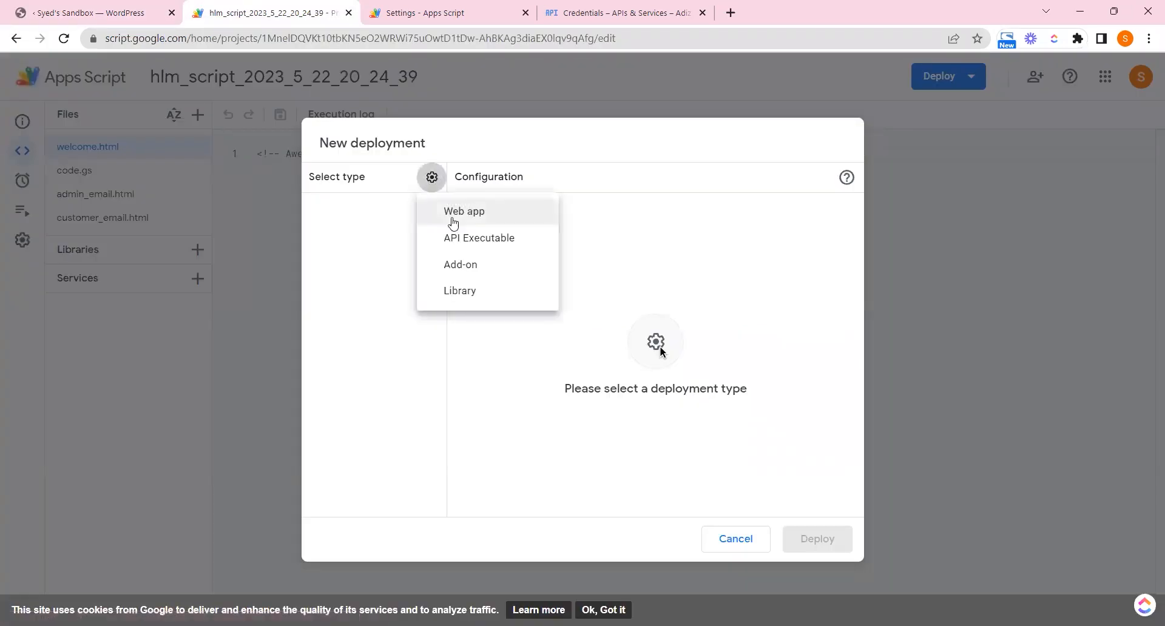
click(479, 211)
click(140, 9)
click(637, 465)
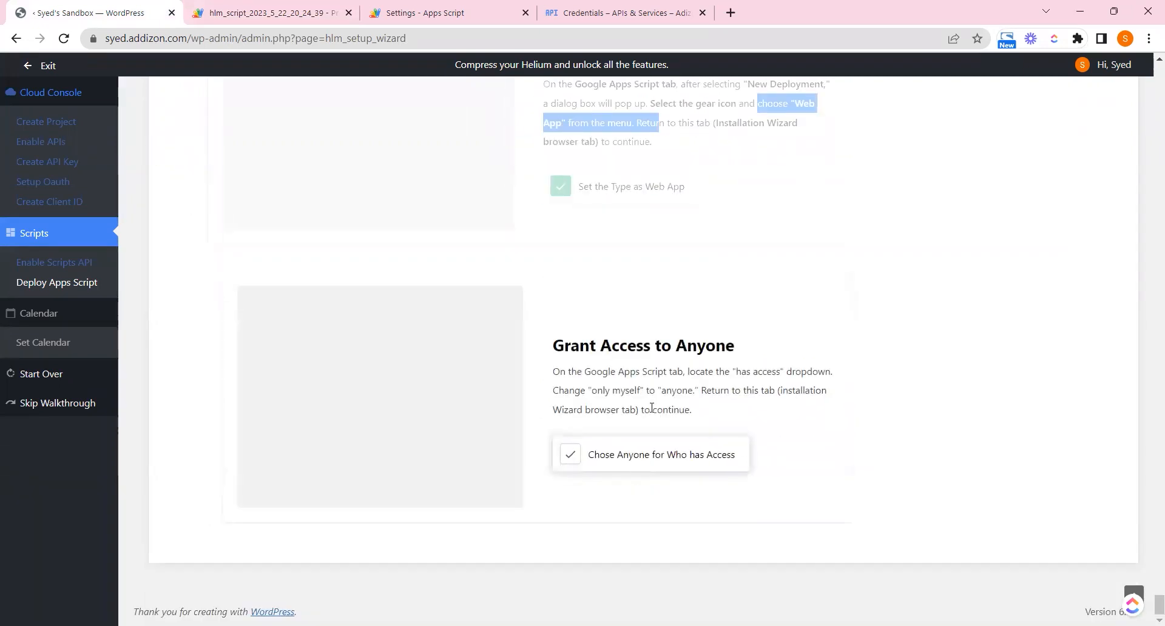
drag(593, 390, 706, 390)
Set Who has access to Anyone and tick the access step in the wizard
click(310, 4)
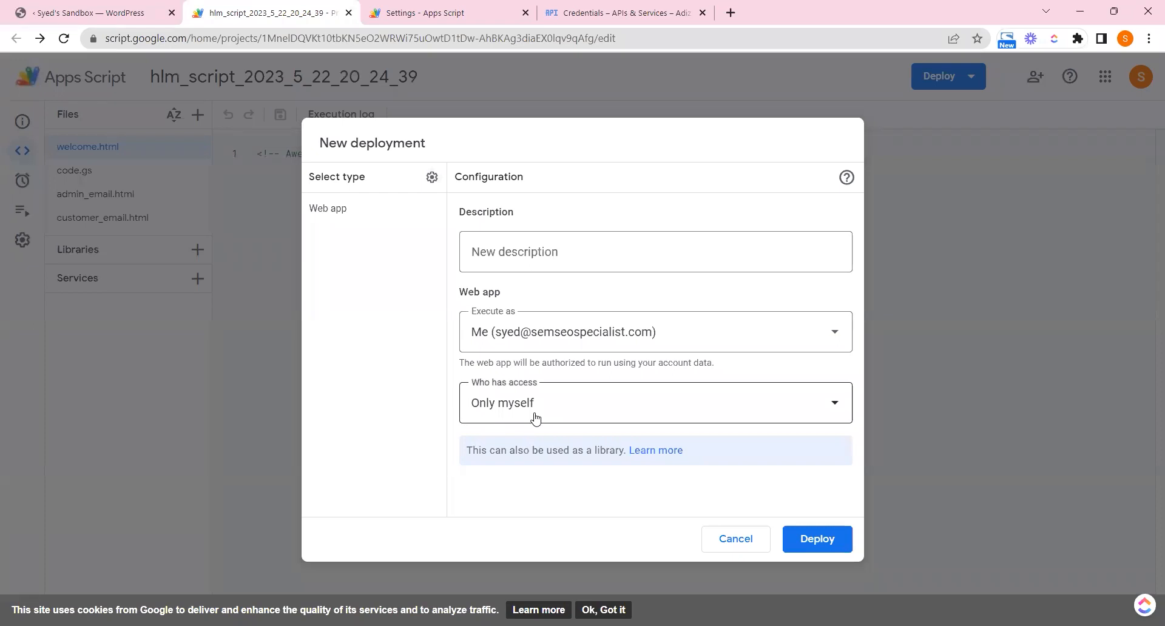
click(504, 413)
click(510, 501)
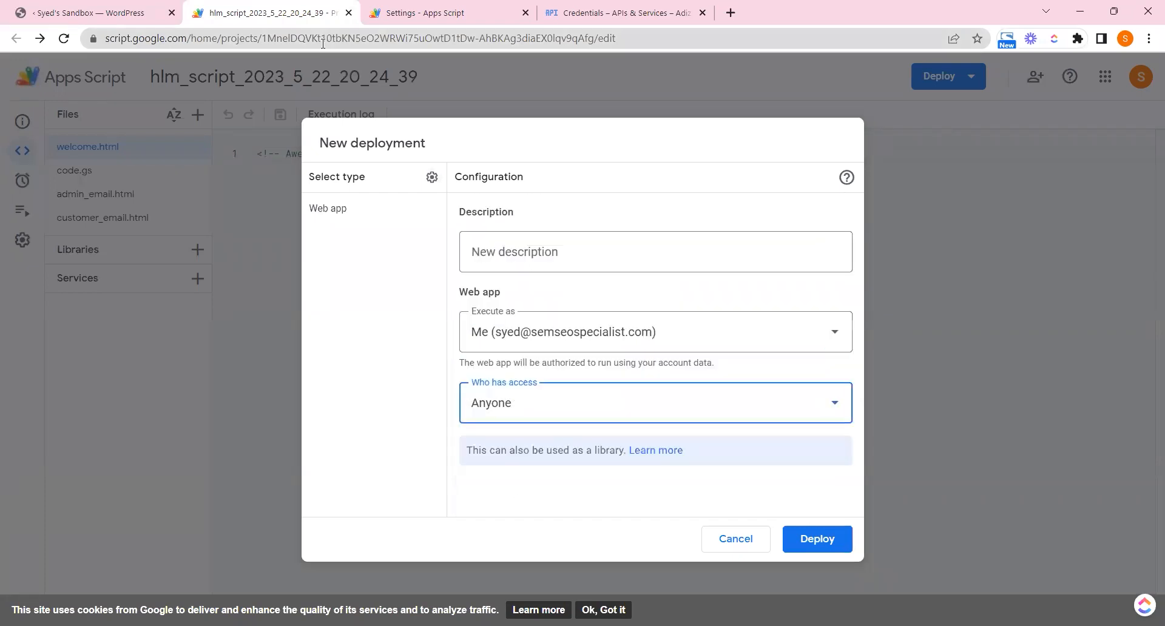
key(ctrl+1)
click(579, 455)
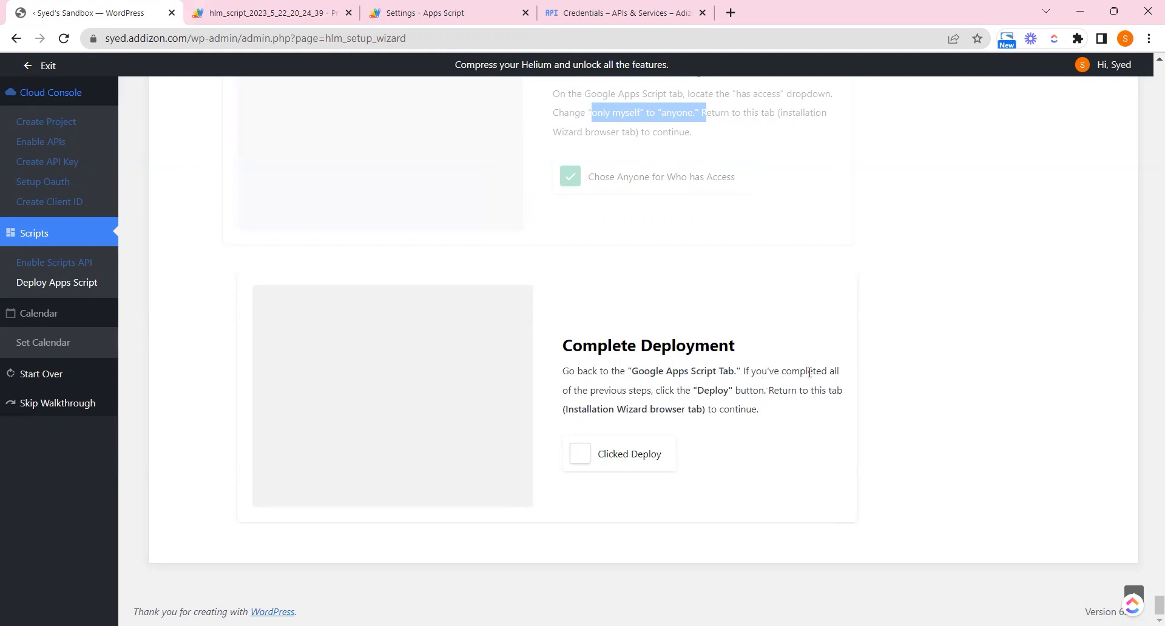
drag(656, 389, 801, 394)
Deploy the web app and mark the deploy step done in the wizard
click(284, 7)
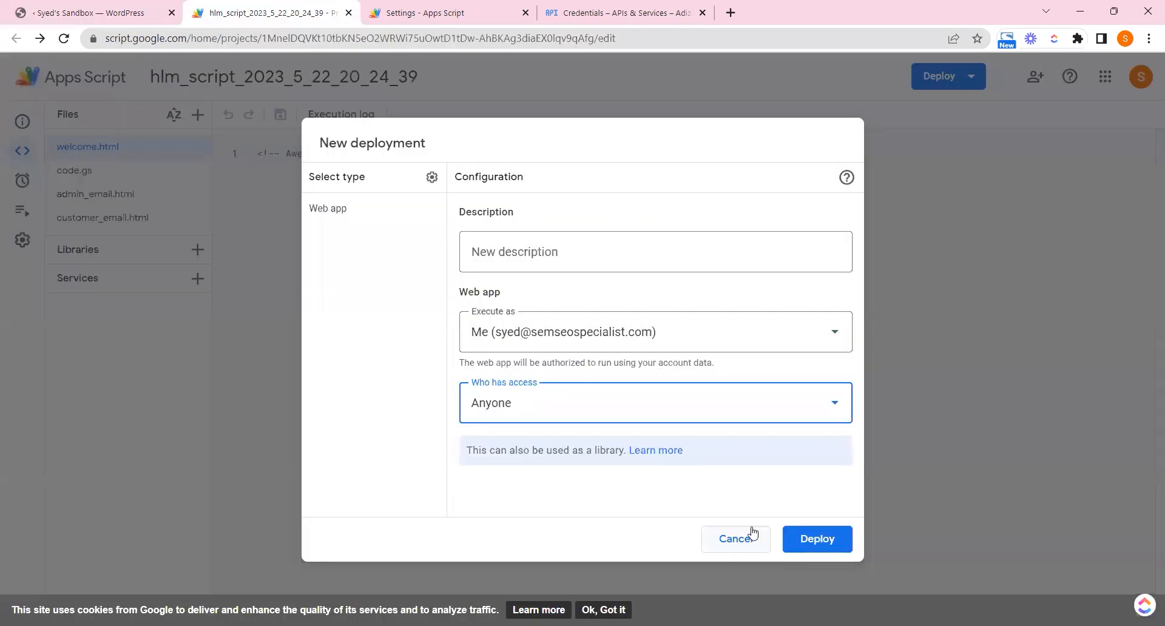
click(841, 543)
click(91, 12)
click(612, 462)
drag(574, 334, 778, 334)
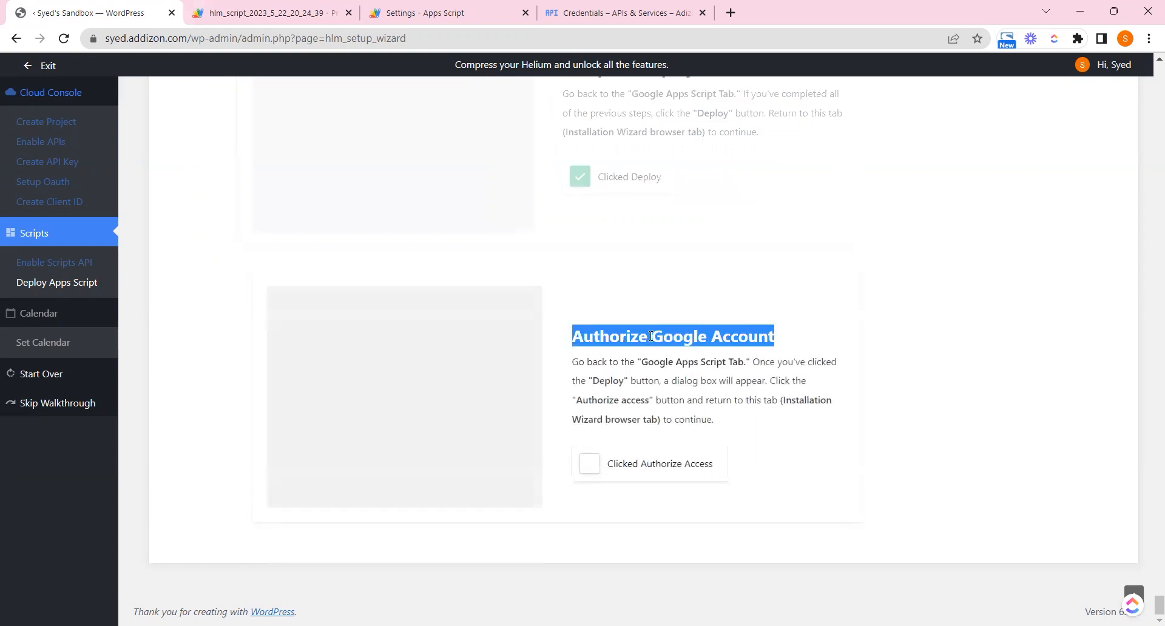
click(730, 366)
mouse_move(671, 381)
mouse_down()
mouse_move(769, 380)
mouse_move(634, 398)
mouse_move(684, 398)
mouse_up()
click(769, 381)
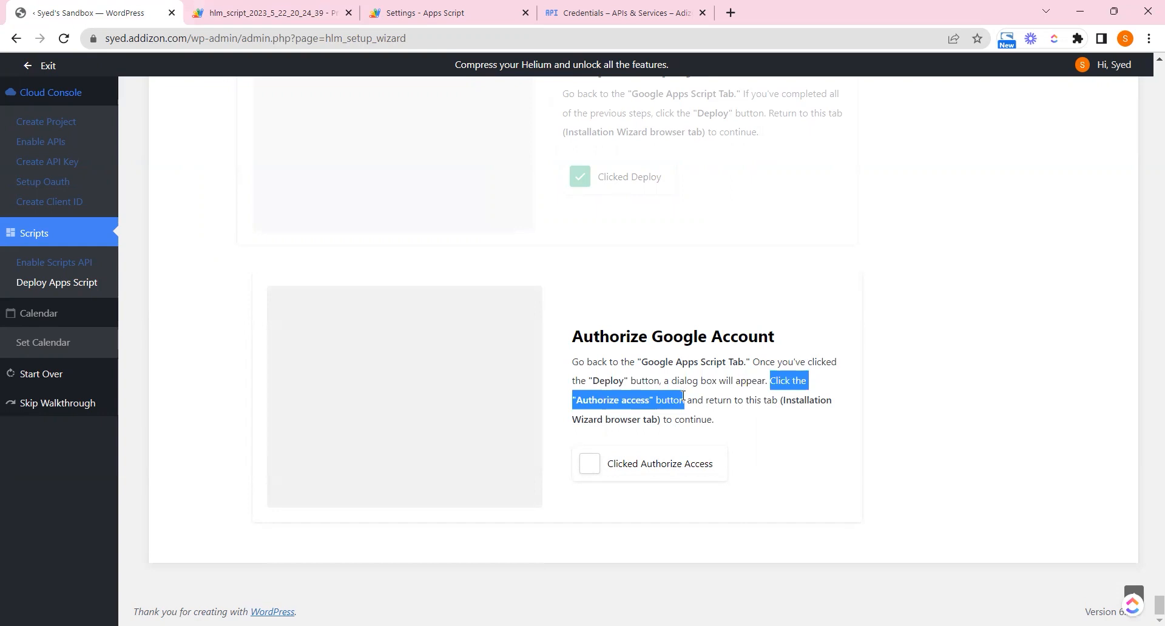
Authorize access, select the Google account and allow it, ticking each matching wizard step
click(683, 396)
click(217, 6)
click(343, 217)
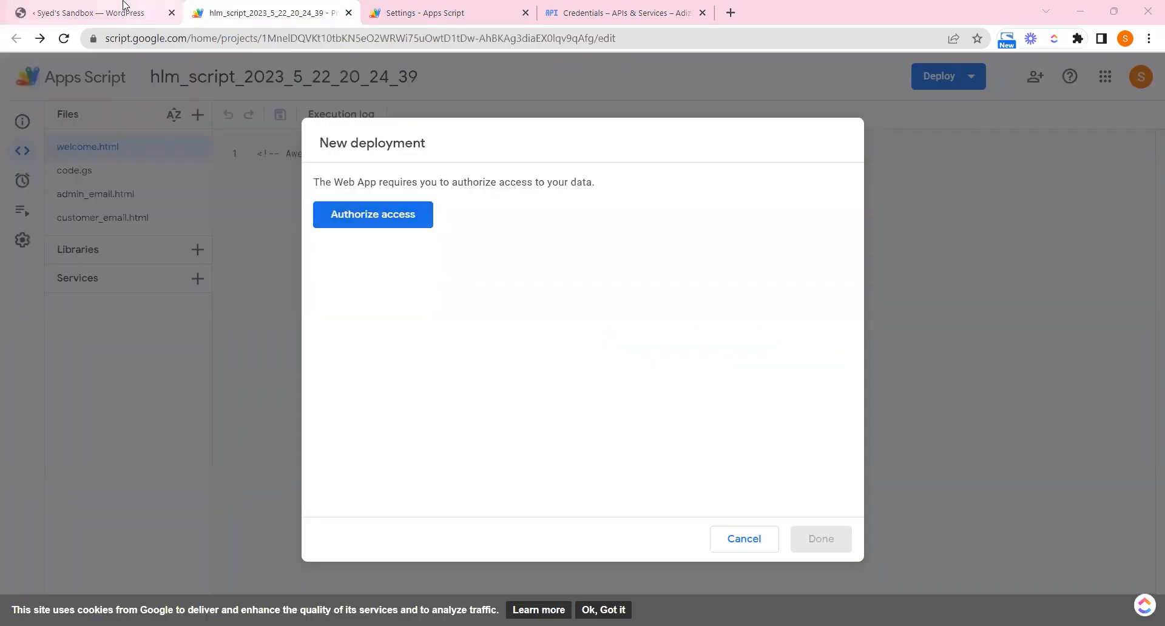
click(124, 5)
click(588, 464)
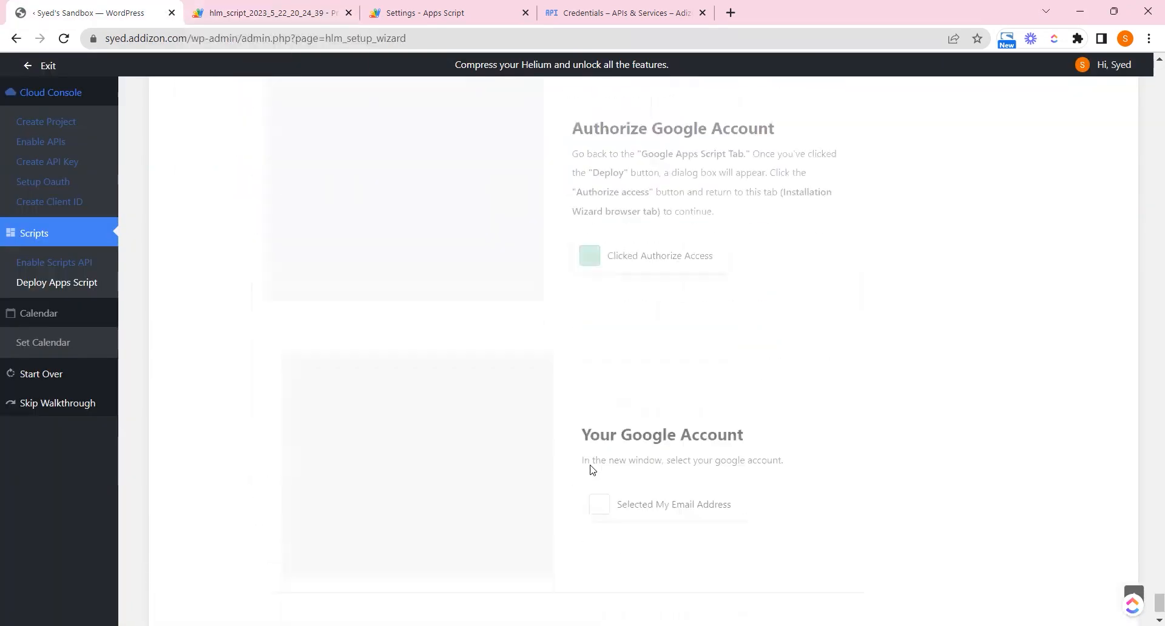
drag(669, 390, 793, 392)
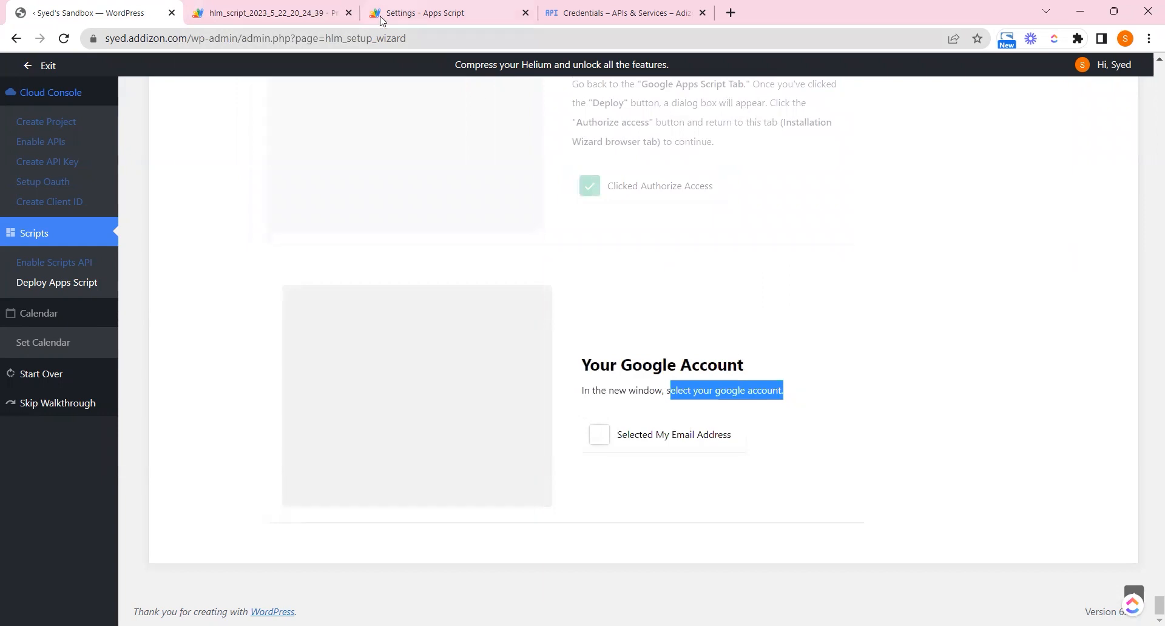
click(322, 13)
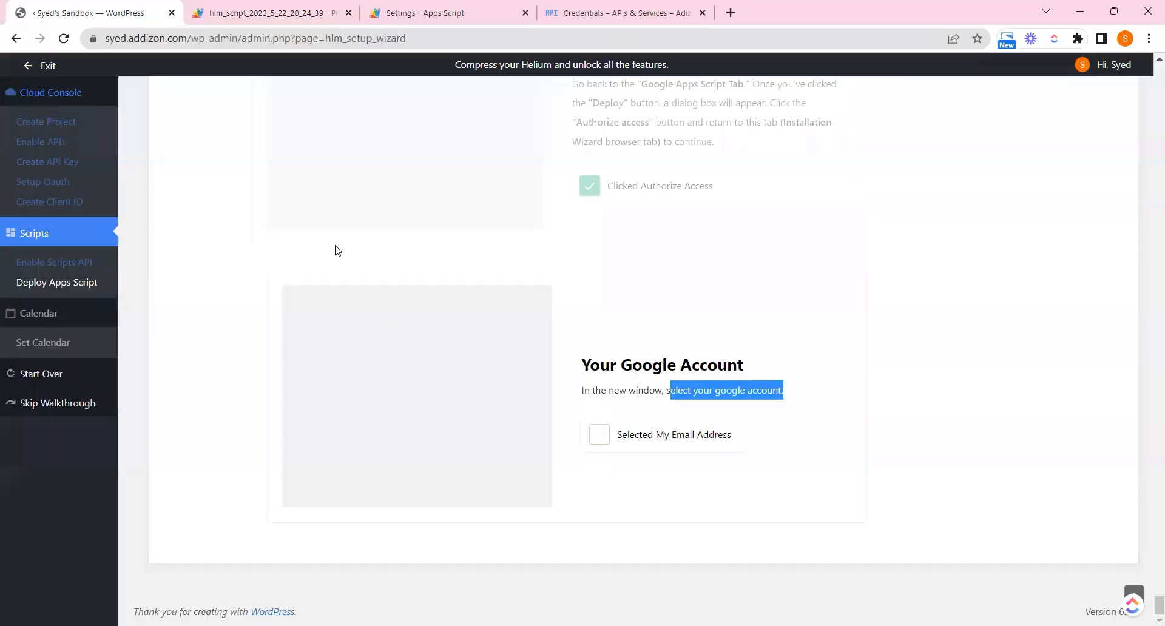
click(598, 448)
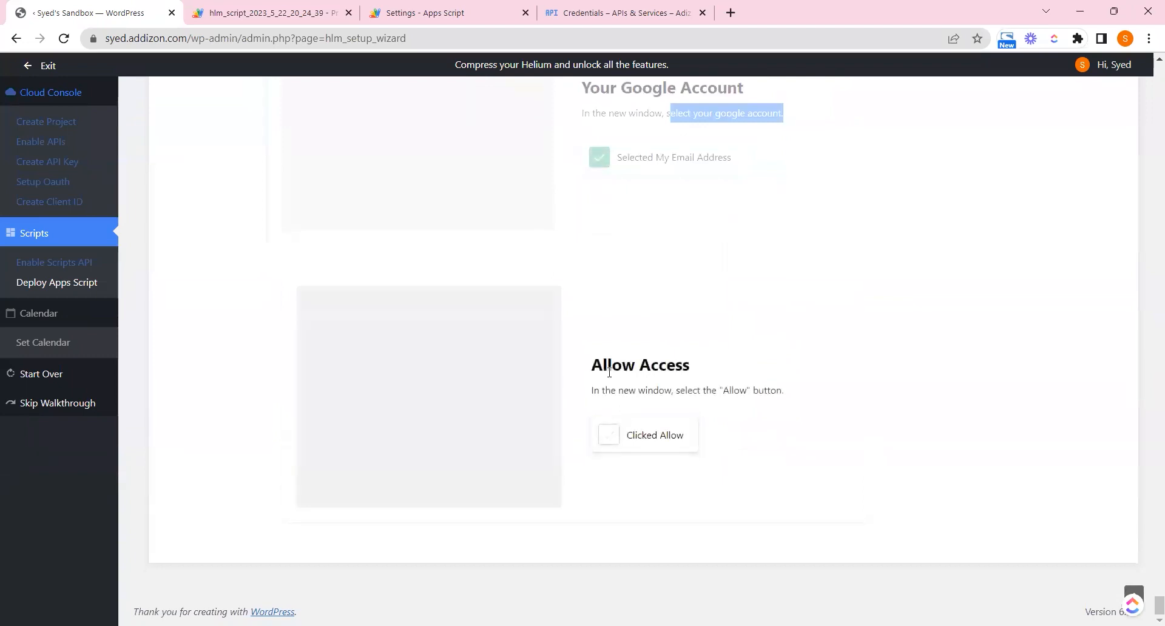
triple_click(609, 372)
double_click(767, 390)
click(645, 425)
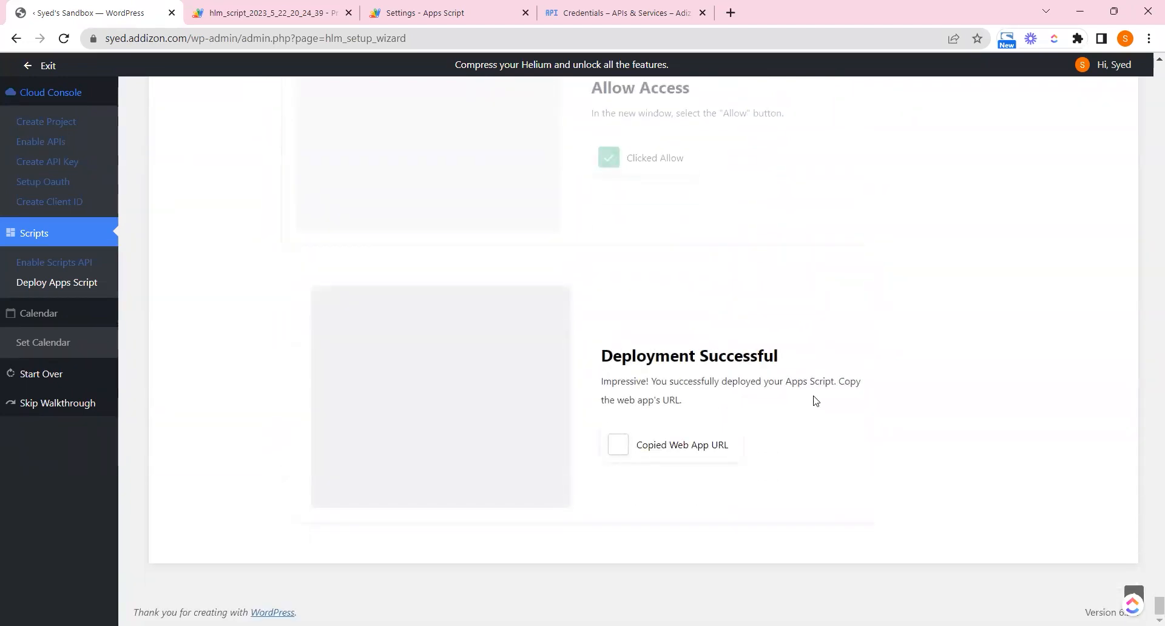
Copy the deployed Web app URL and paste it into the wizard's Web App URL field
click(299, 11)
drag(314, 333, 370, 340)
click(337, 407)
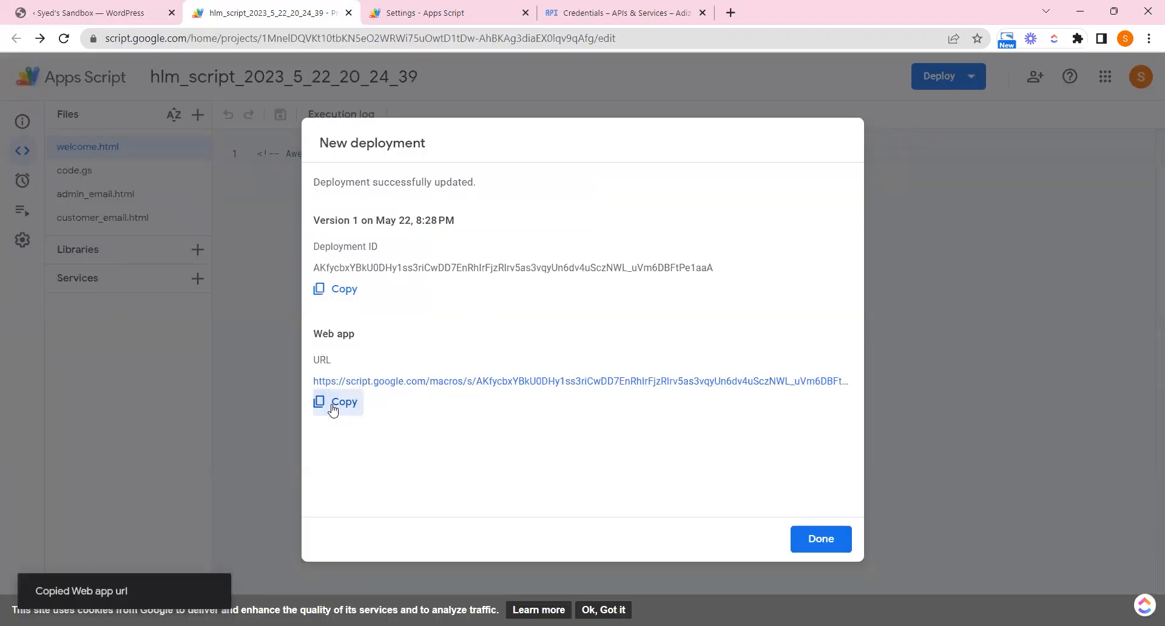
click(91, 12)
click(614, 442)
click(426, 461)
right_click(427, 463)
click(495, 315)
click(352, 519)
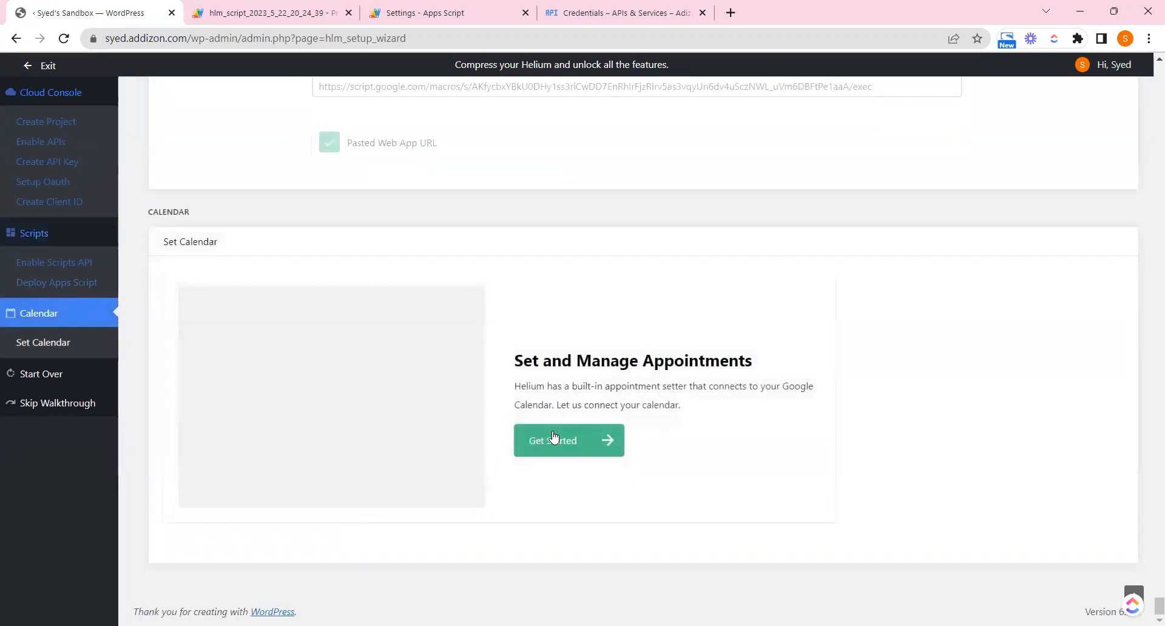
Start the Calendar step, ticking Allow Helium to Build and Set My Calendar and Completed Calendar Settings
click(580, 452)
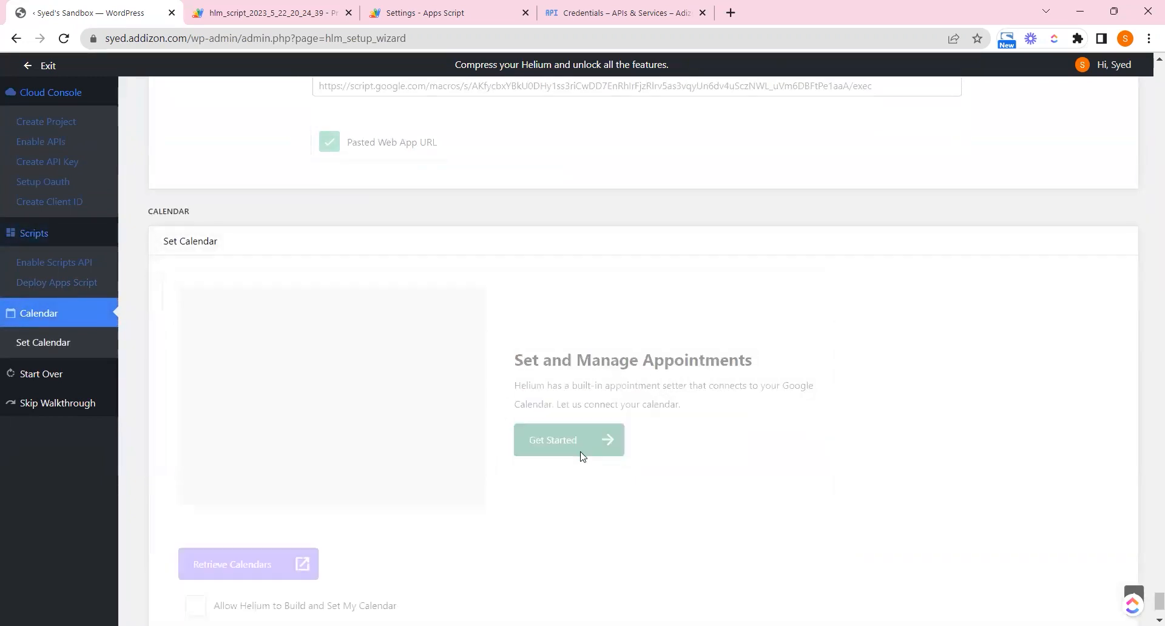
click(224, 465)
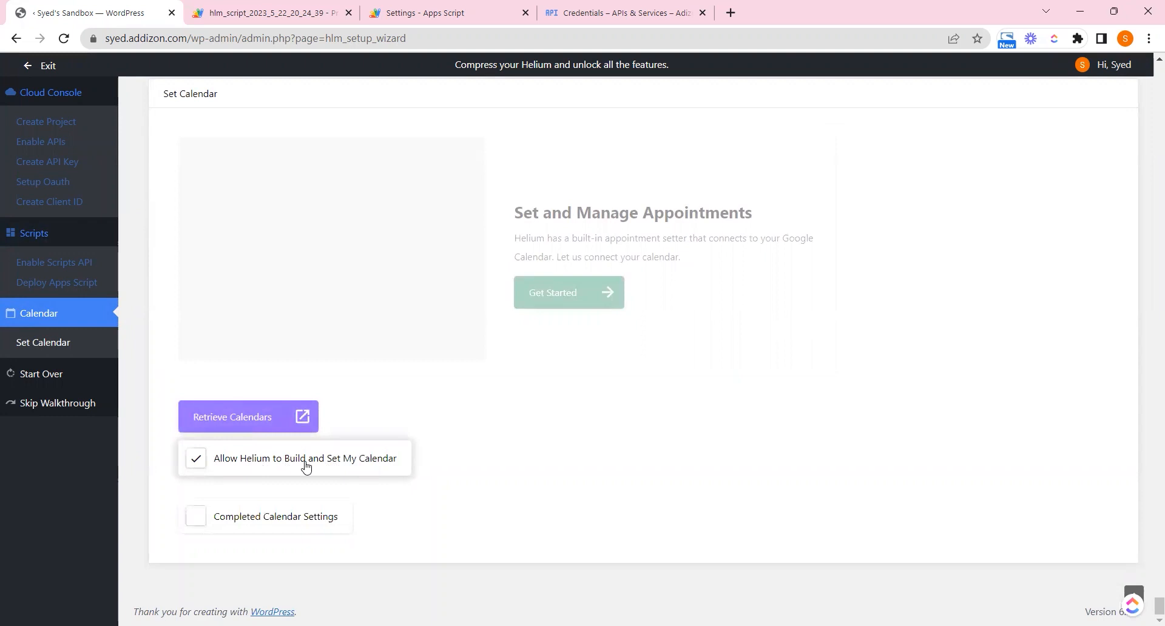
click(237, 522)
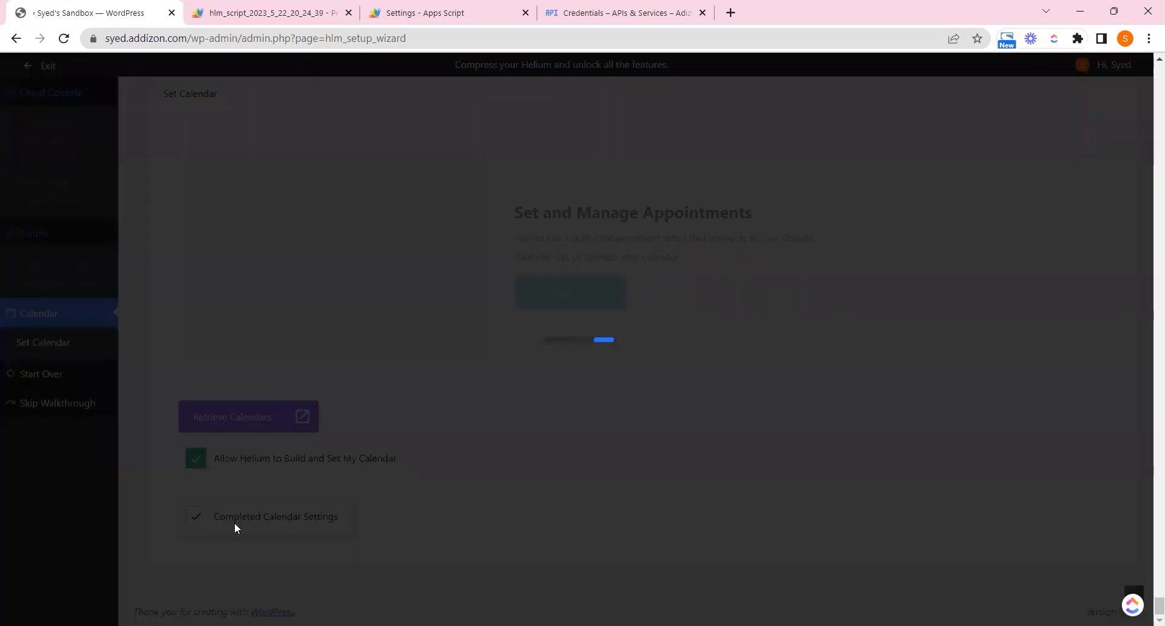